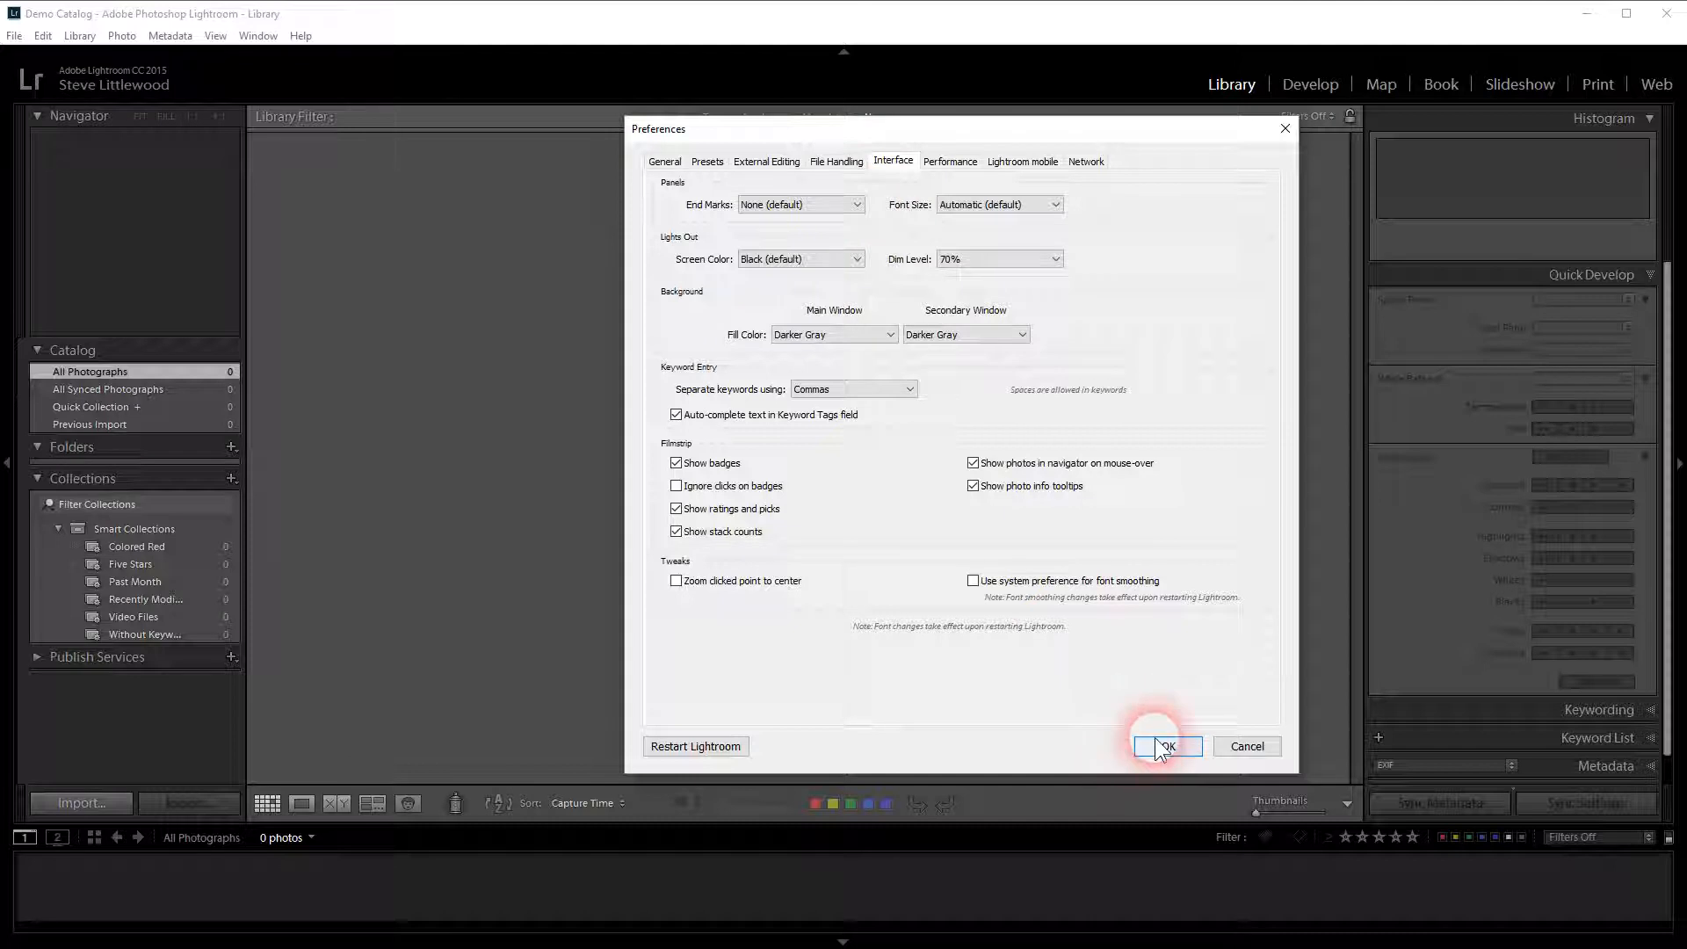
- Review the standard preview size choices in the catalog's file handling settings and accept the settings
{"action": "left_click", "coordinate": [42, 36]}
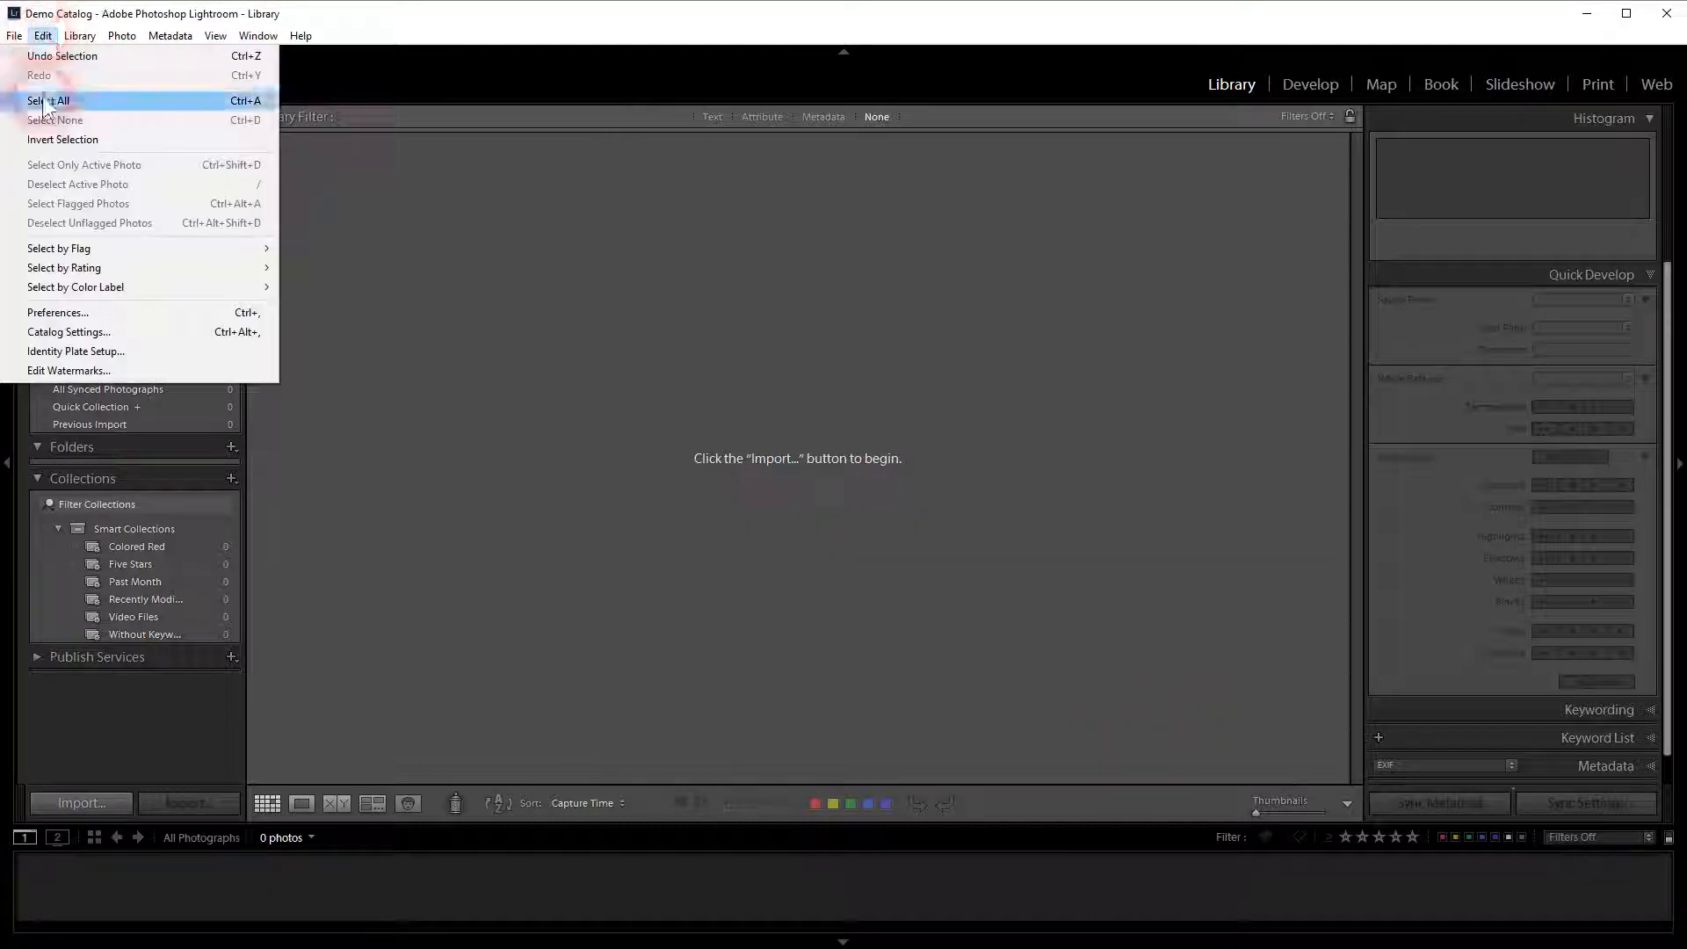
{"action": "left_click", "coordinate": [91, 332]}
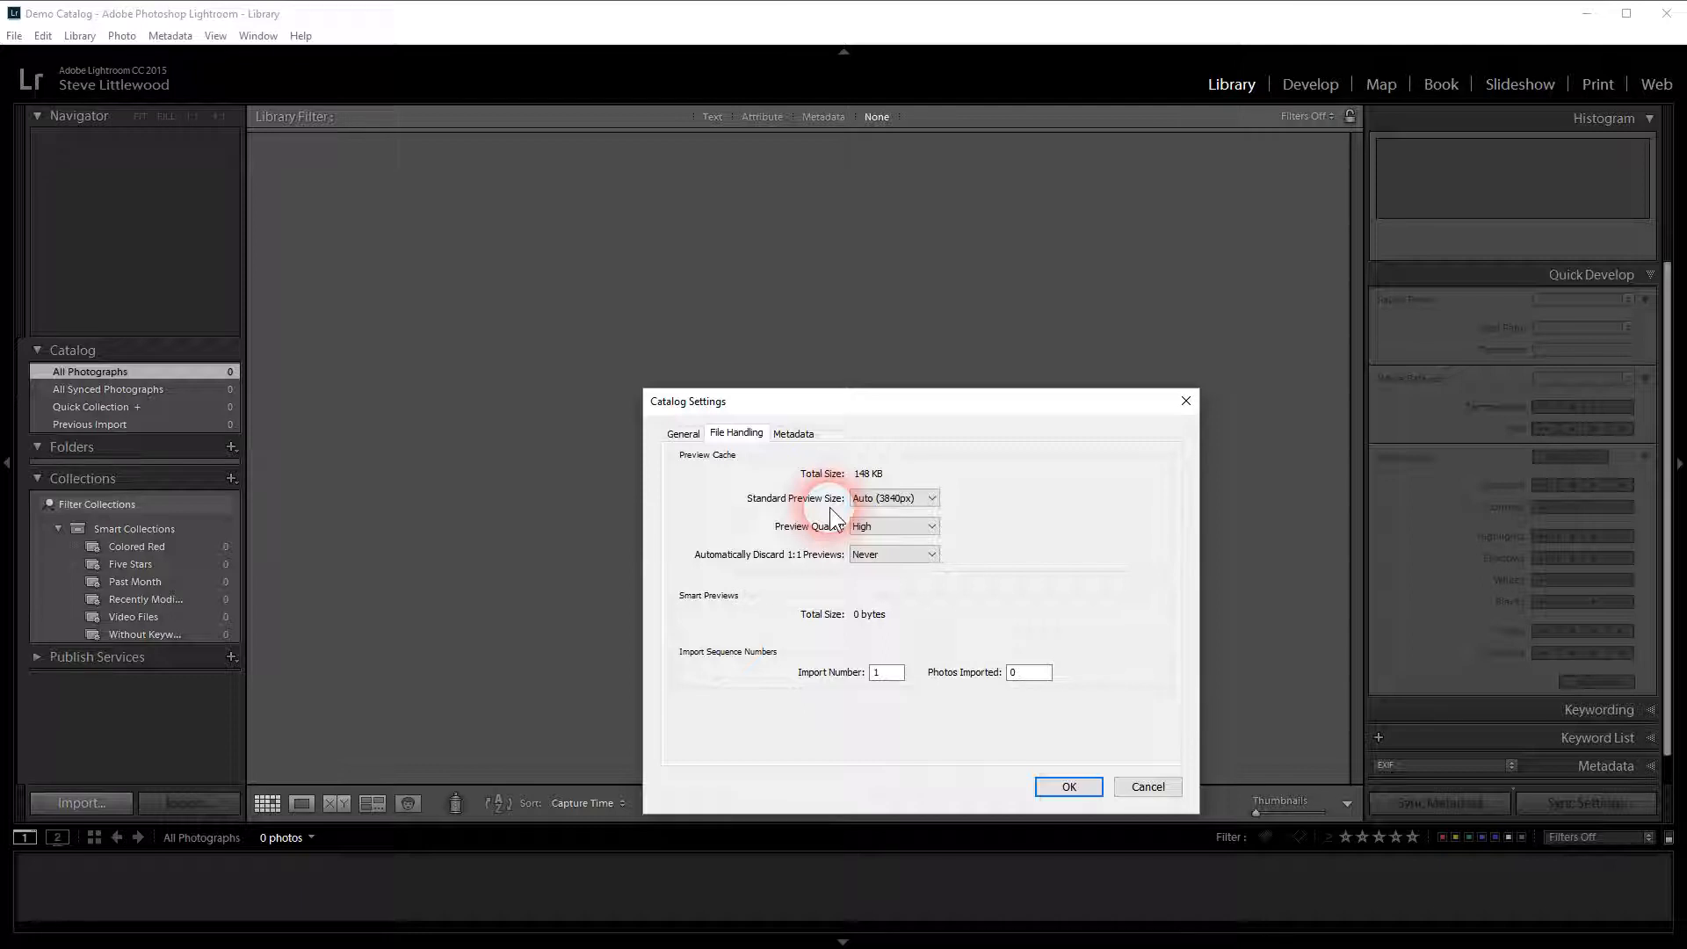
{"action": "left_click", "coordinate": [931, 498]}
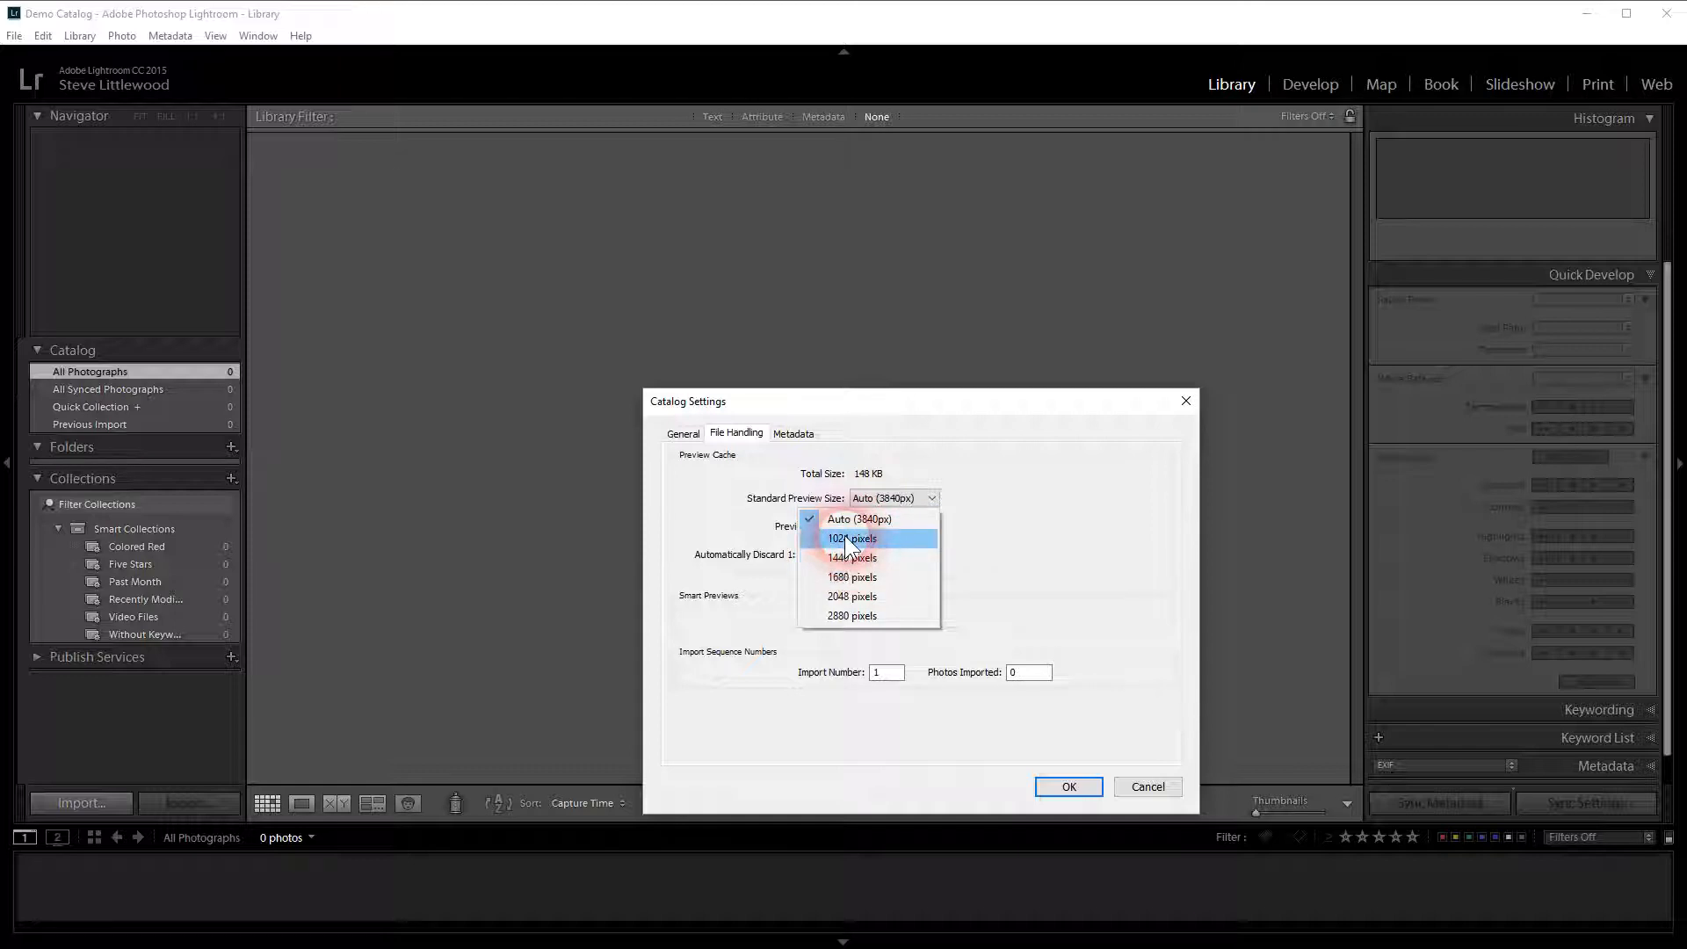
{"action": "left_click", "coordinate": [1074, 789]}
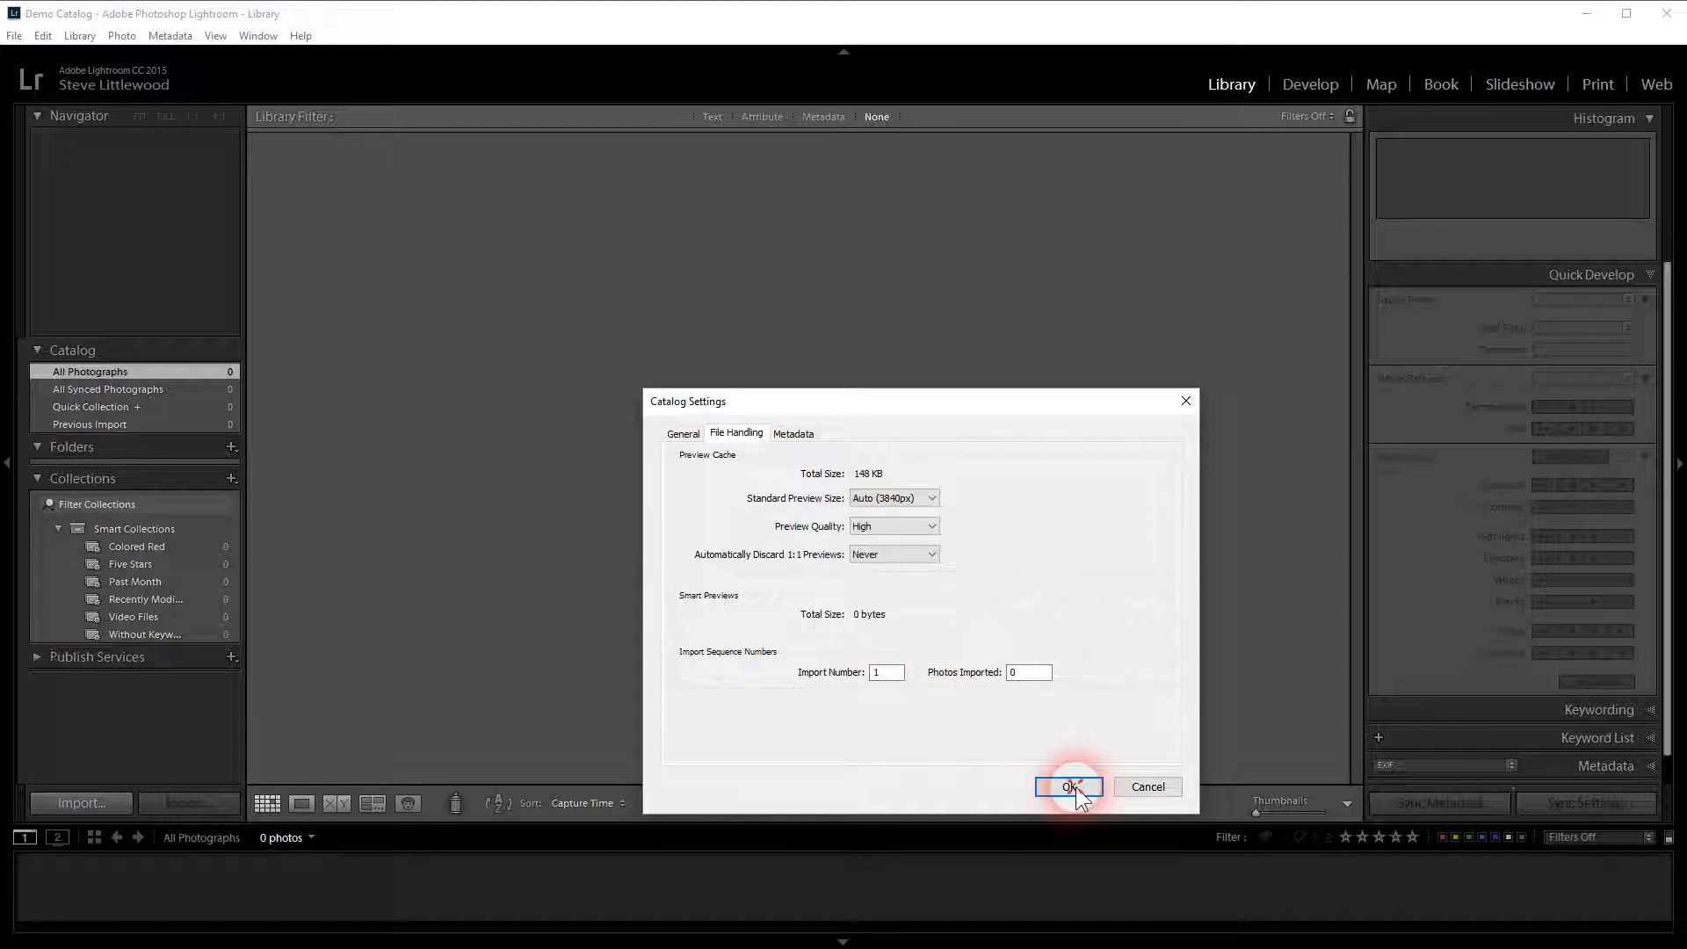
{"action": "left_click", "coordinate": [1074, 786]}
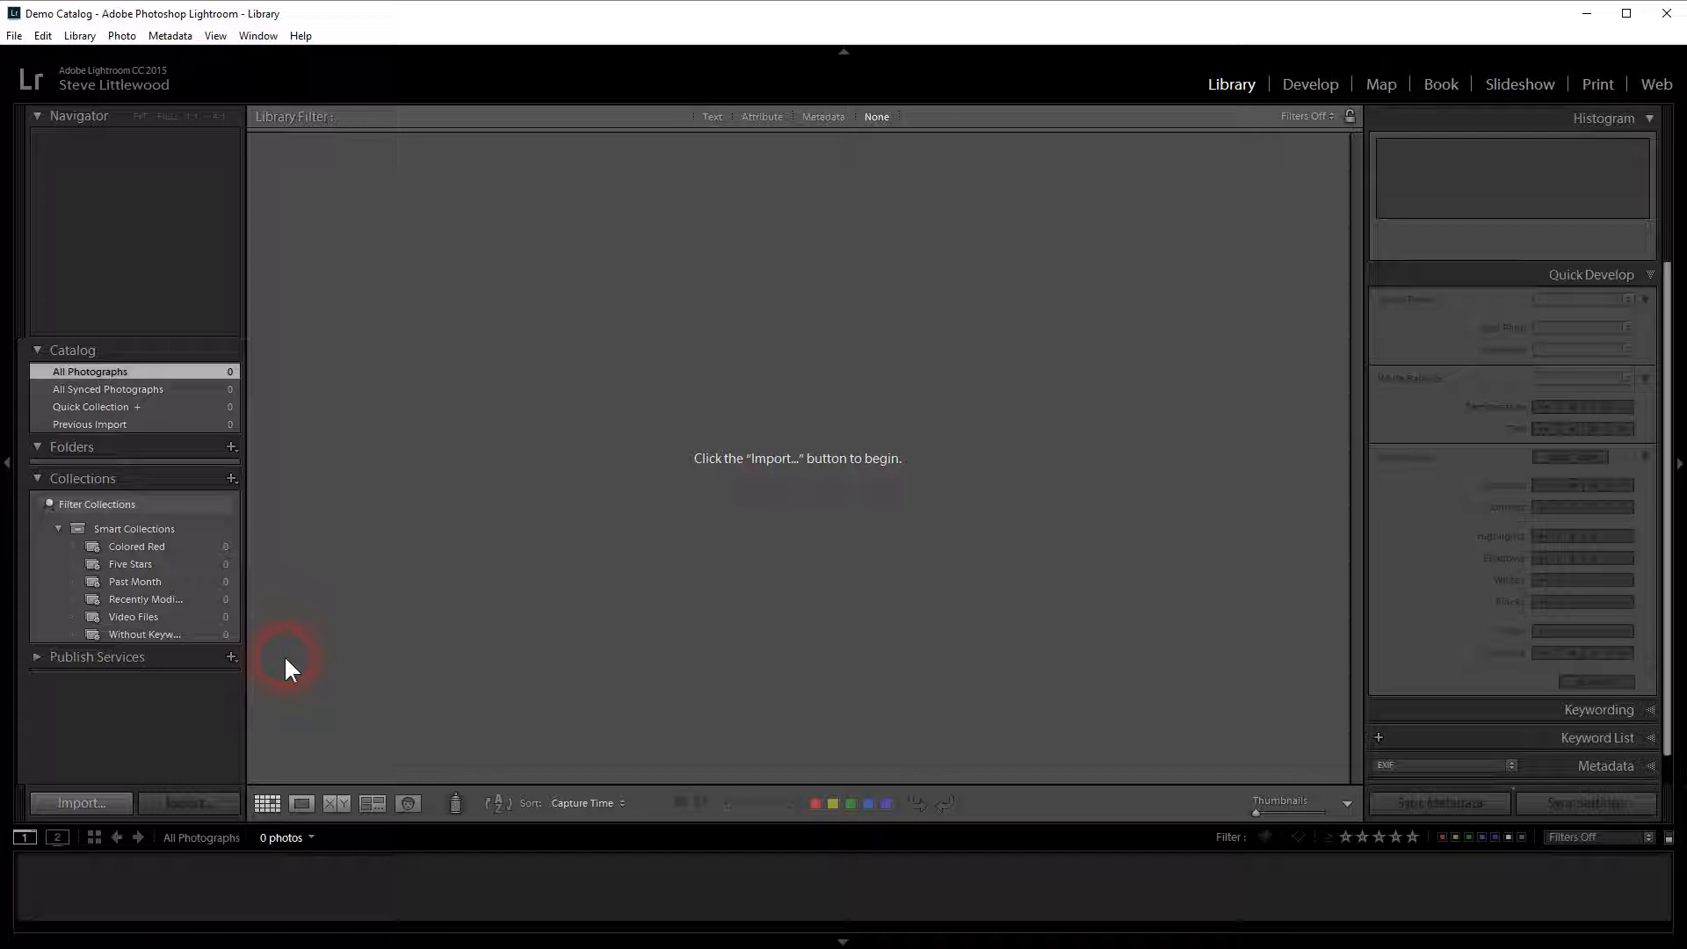
- Open the photo import window and review its copy method, file handling and destination folder options
{"action": "left_click", "coordinate": [81, 803]}
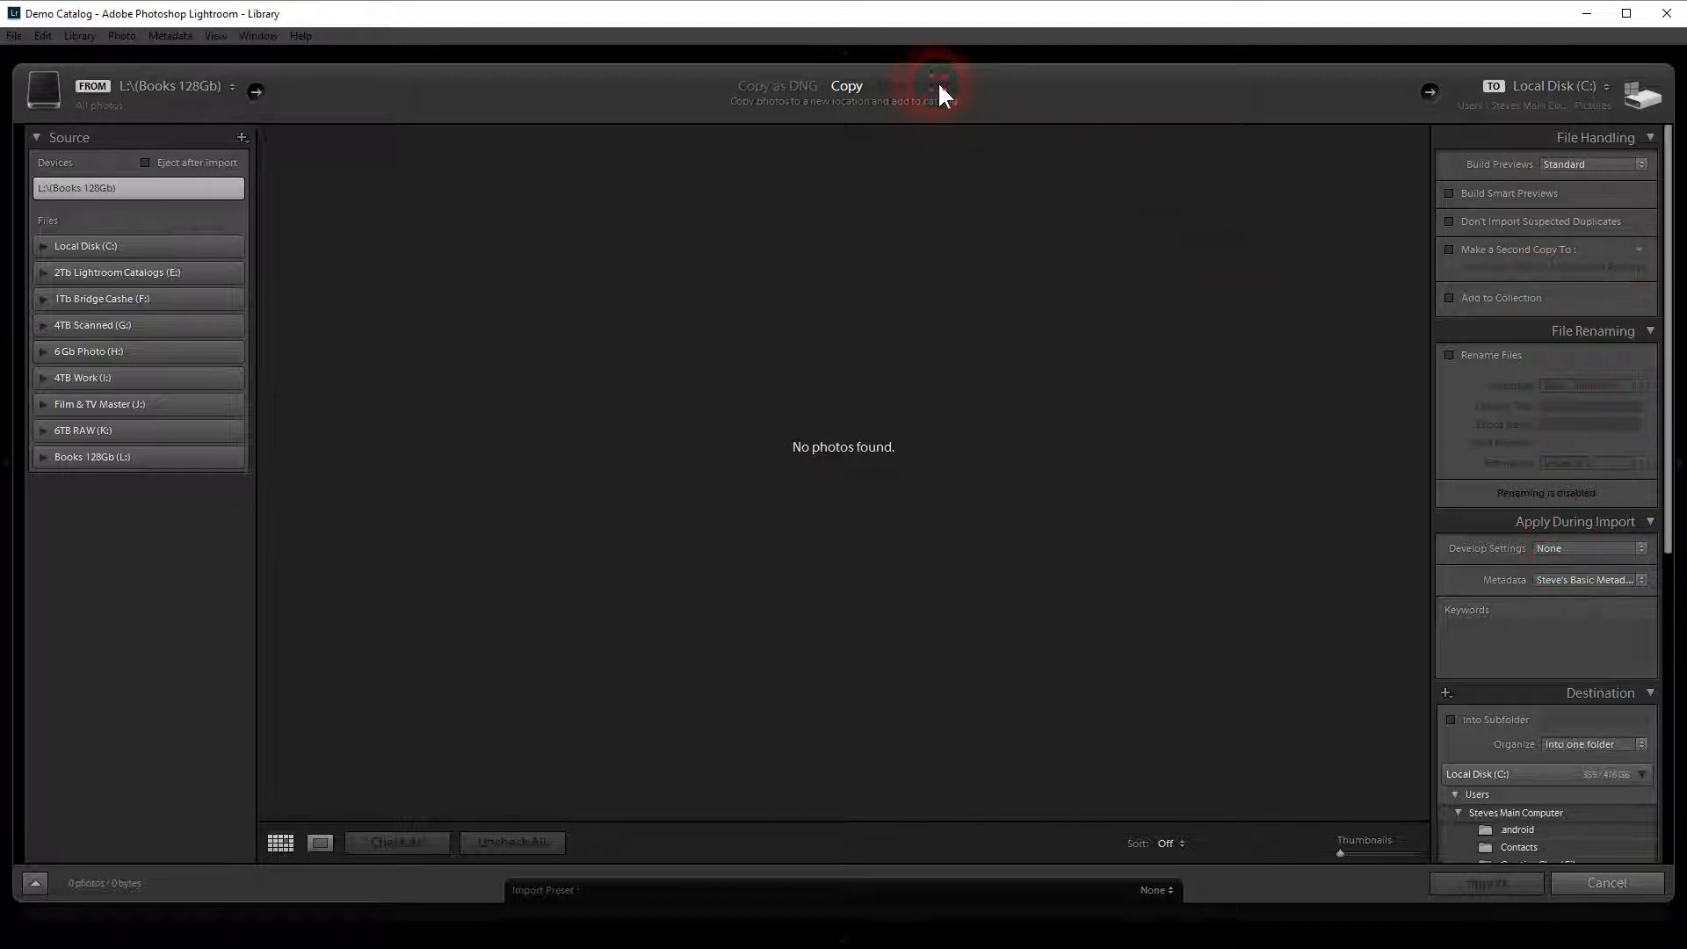
{"action": "left_click", "coordinate": [744, 88]}
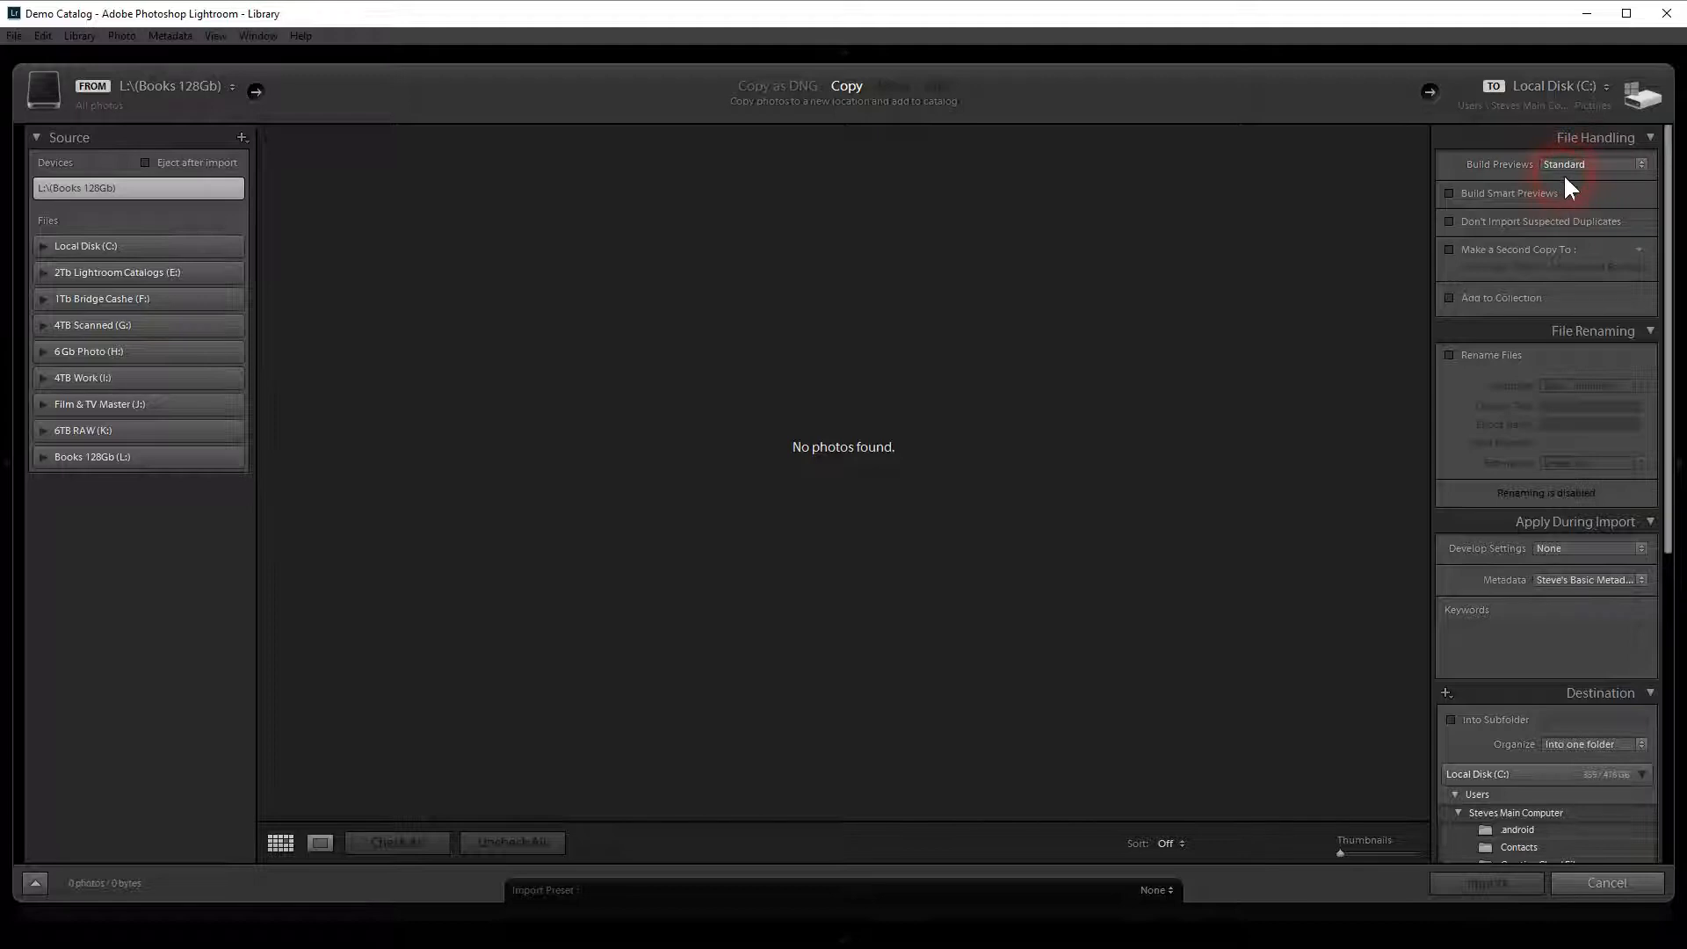
{"action": "left_click_drag", "start_coordinate": [1668, 527], "coordinate": [1668, 772]}
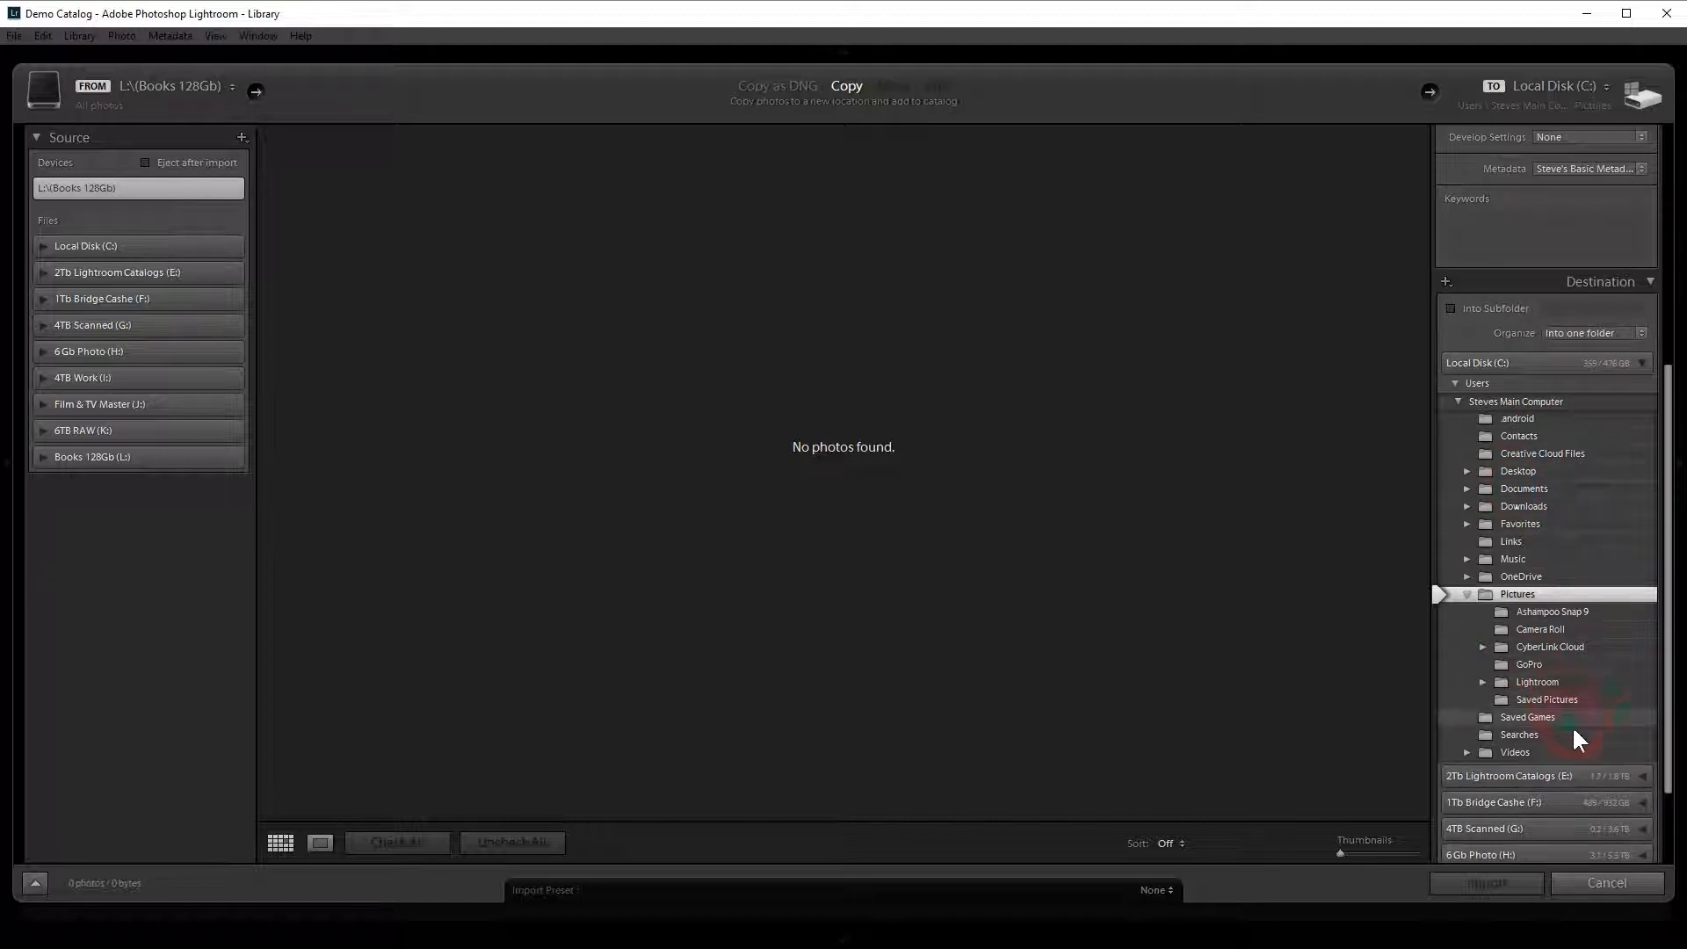
{"action": "left_click_drag", "start_coordinate": [1668, 716], "coordinate": [1668, 816]}
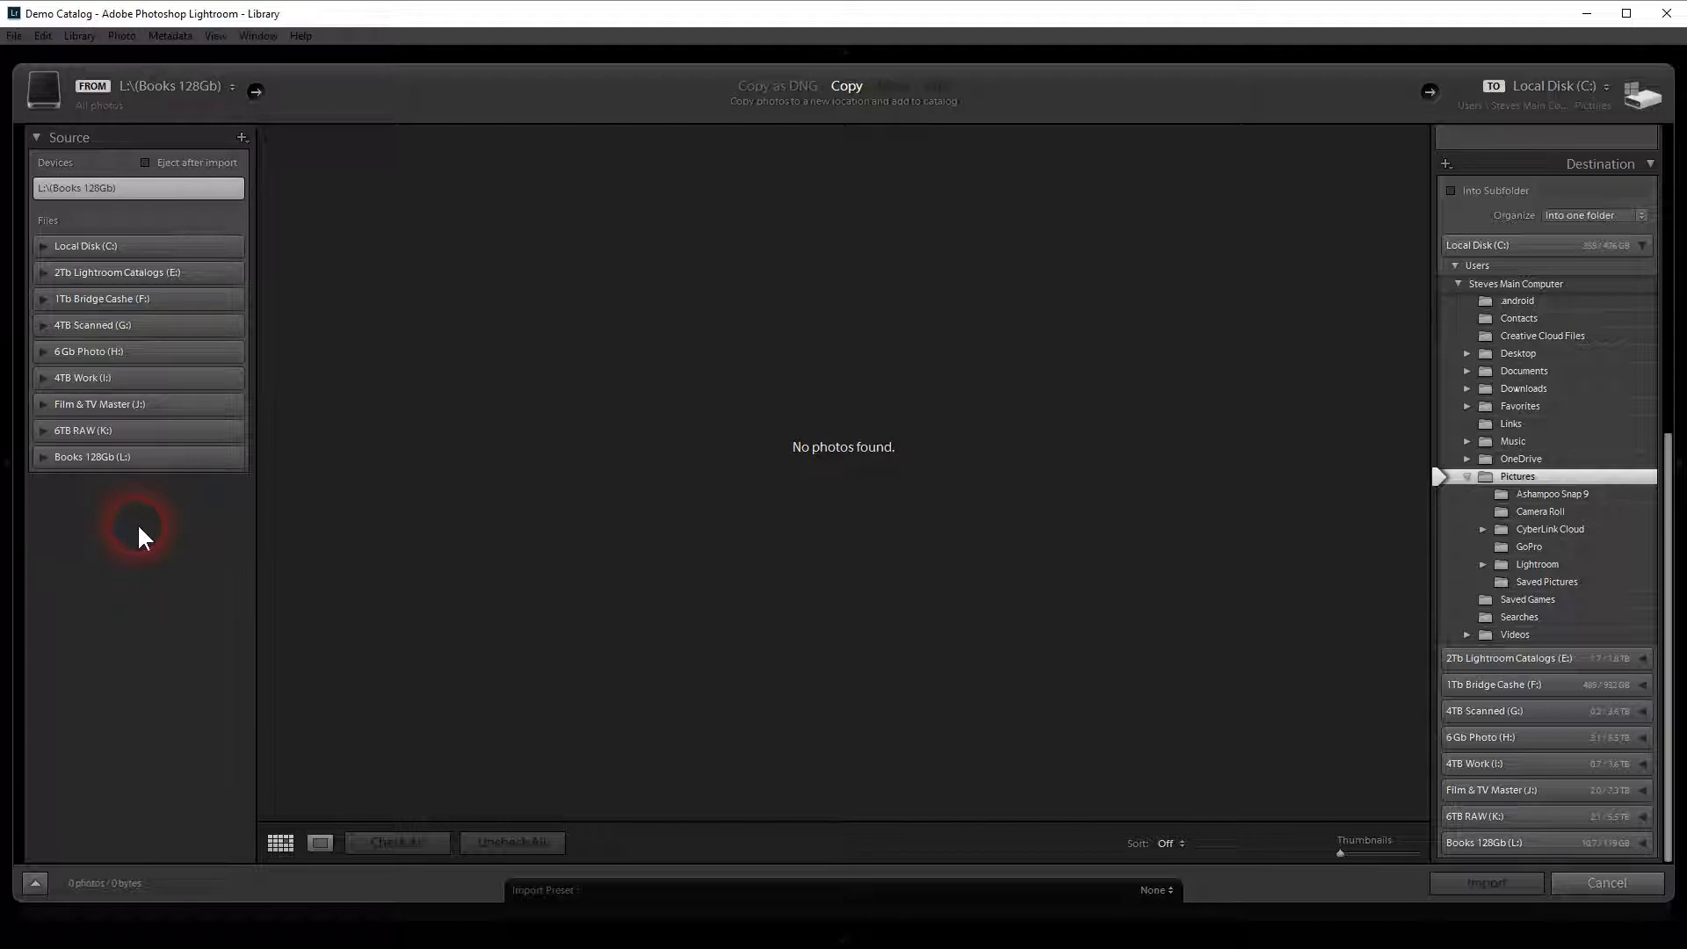
- Browse the photos of the RAW Files folder on the 6TB RAW (K:) drive, then collapse that drive
{"action": "left_click", "coordinate": [42, 430]}
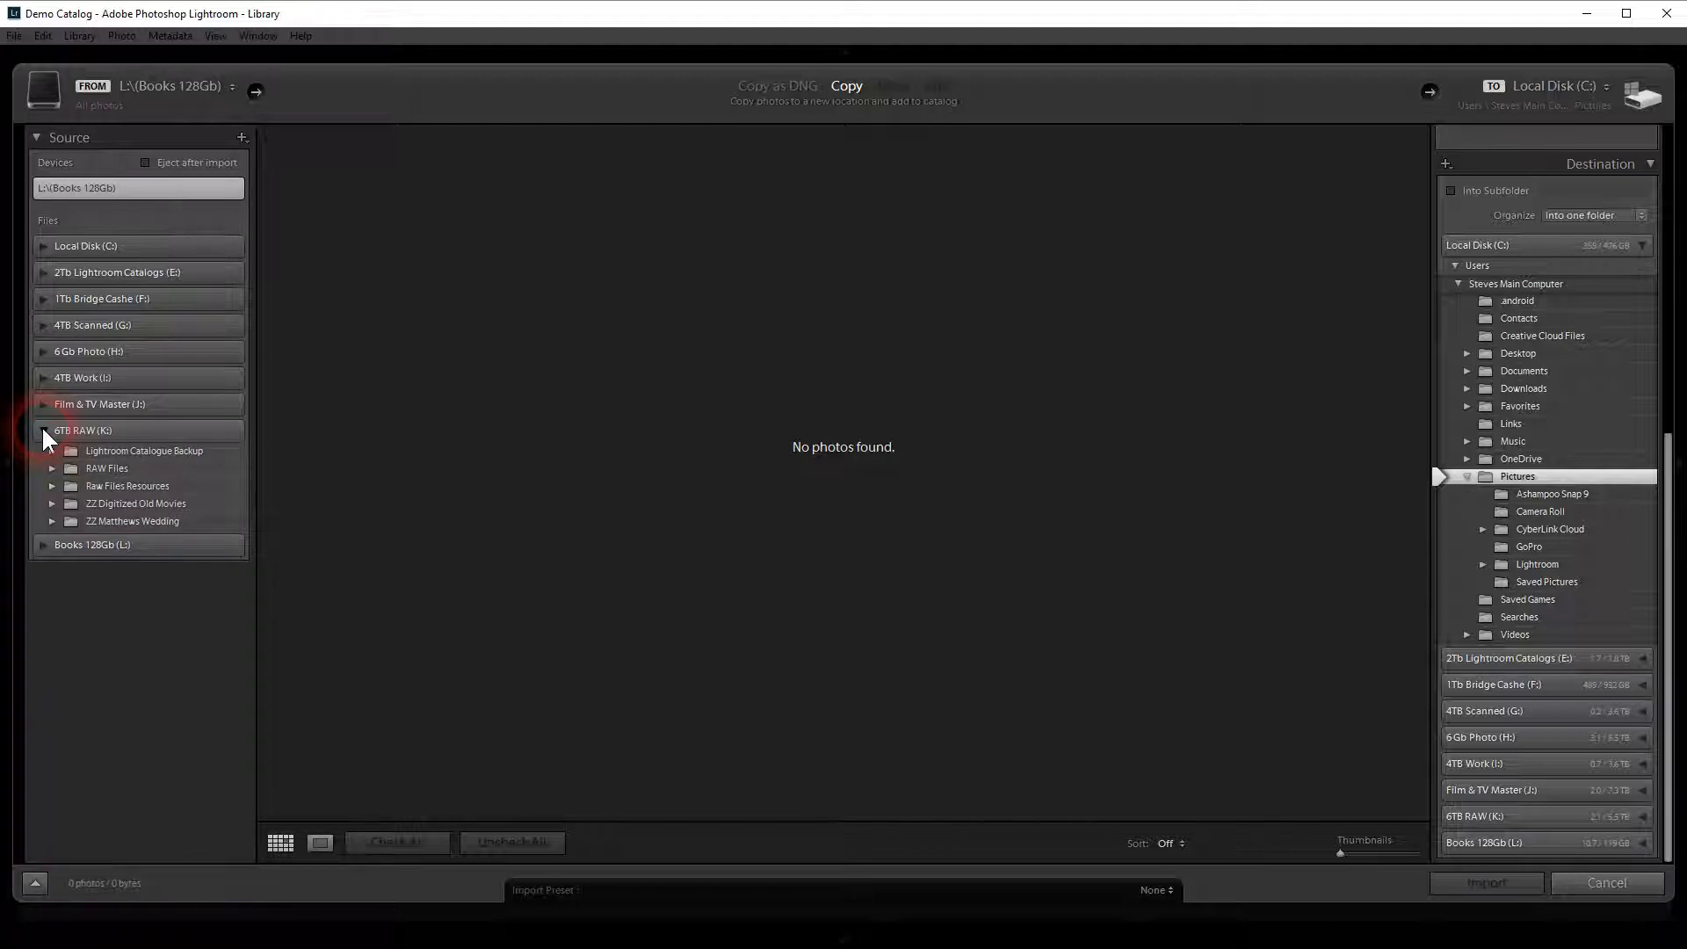
{"action": "left_click", "coordinate": [71, 466]}
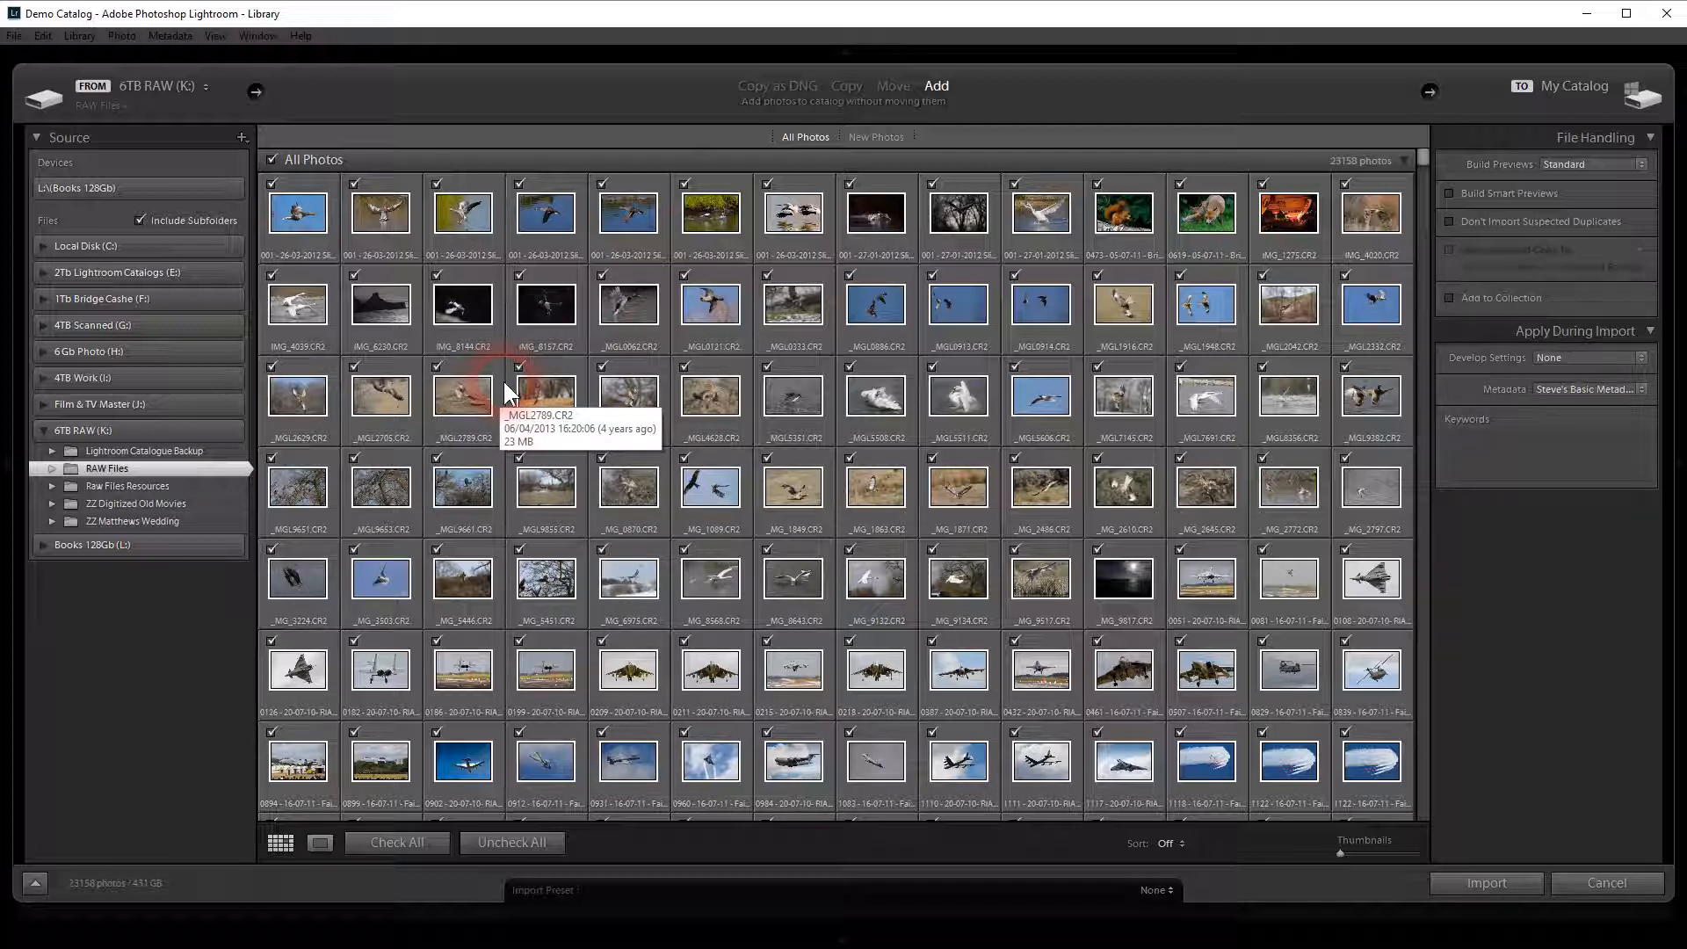
{"action": "left_click", "coordinate": [42, 429]}
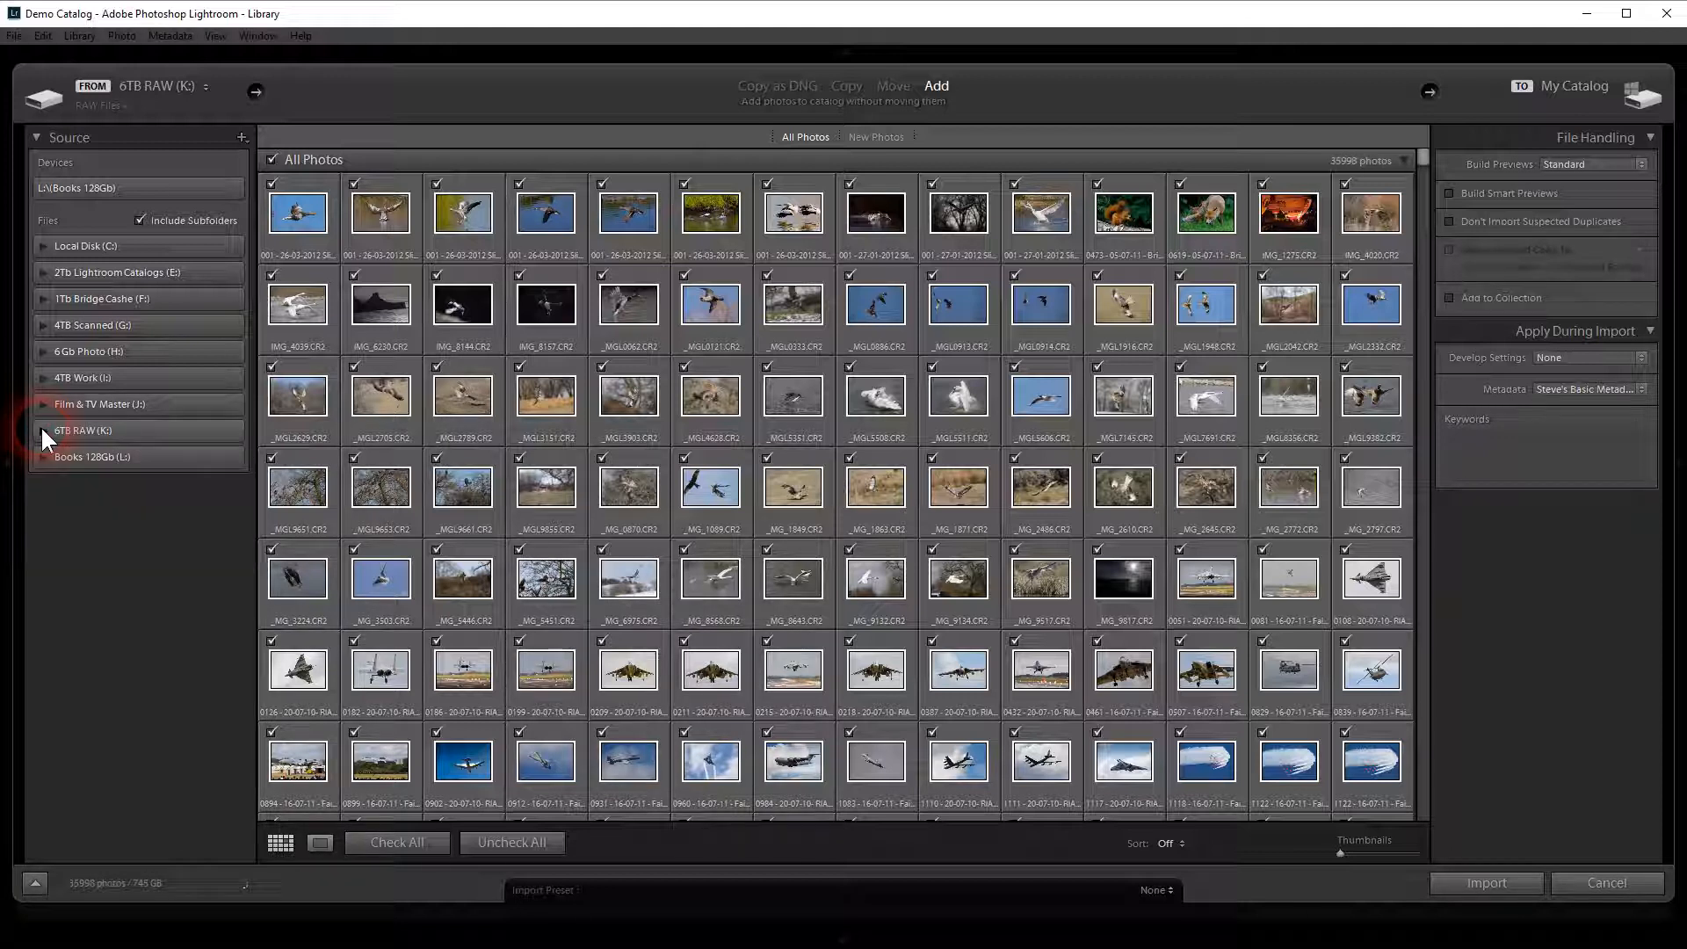
- Choose the Lightroom Demo RAW Files folder inside Shows & Camera Clubs on the 6 Gb Photo (H:) drive as the import source
{"action": "left_click", "coordinate": [42, 351]}
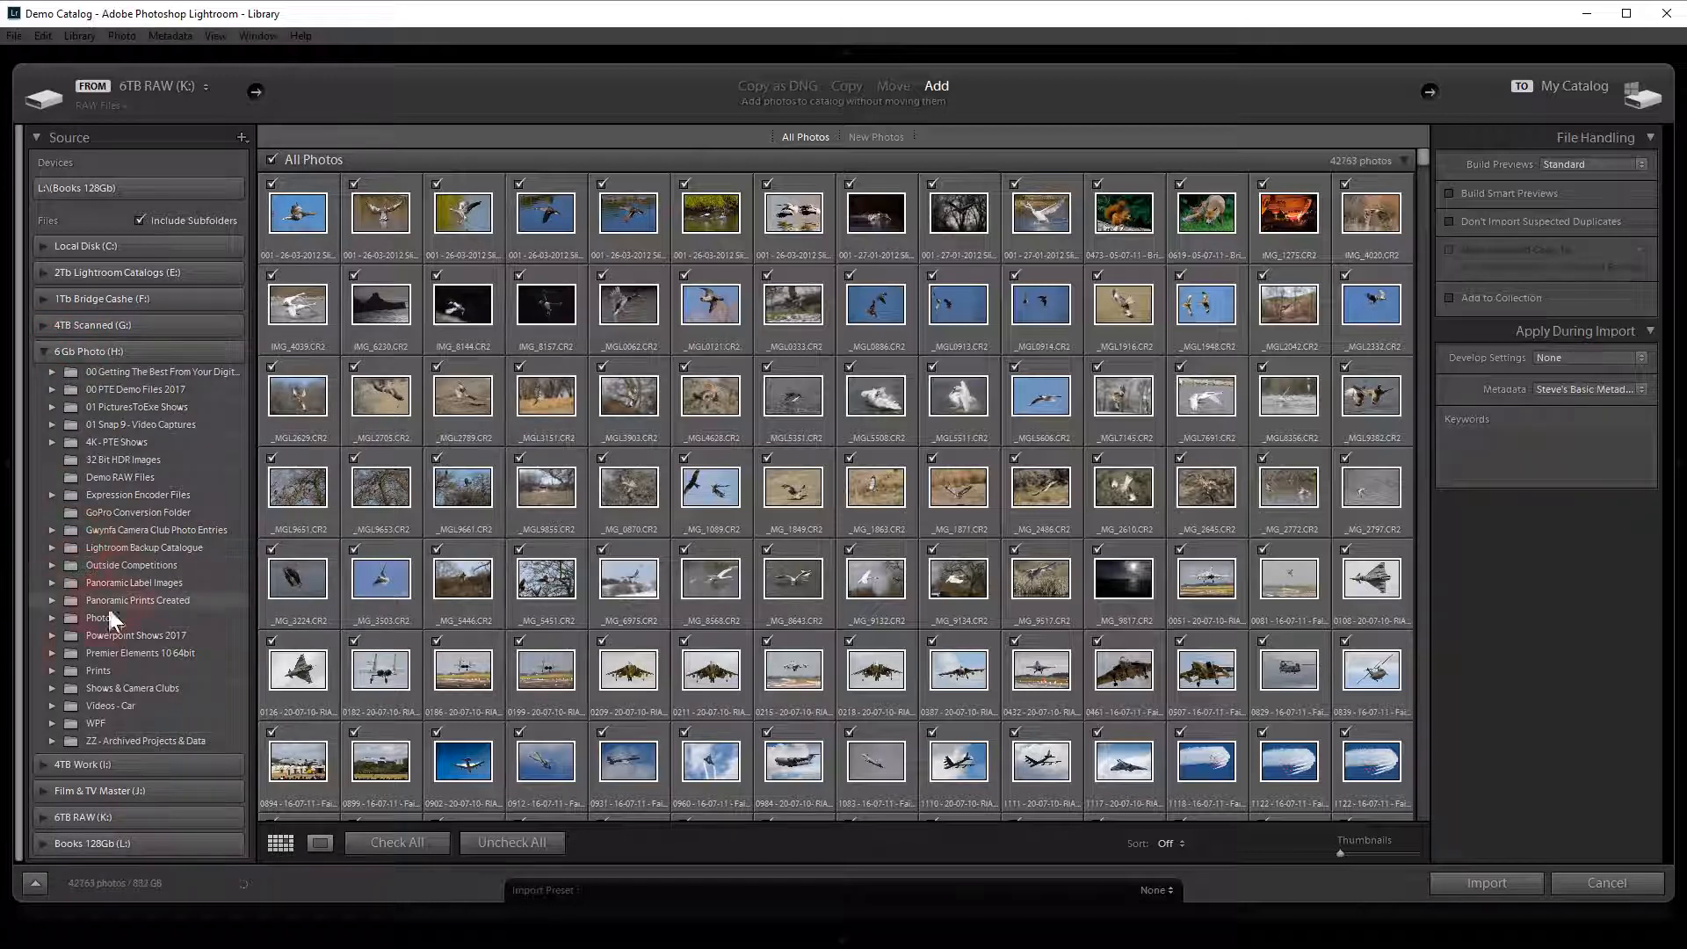
{"action": "left_click", "coordinate": [51, 687]}
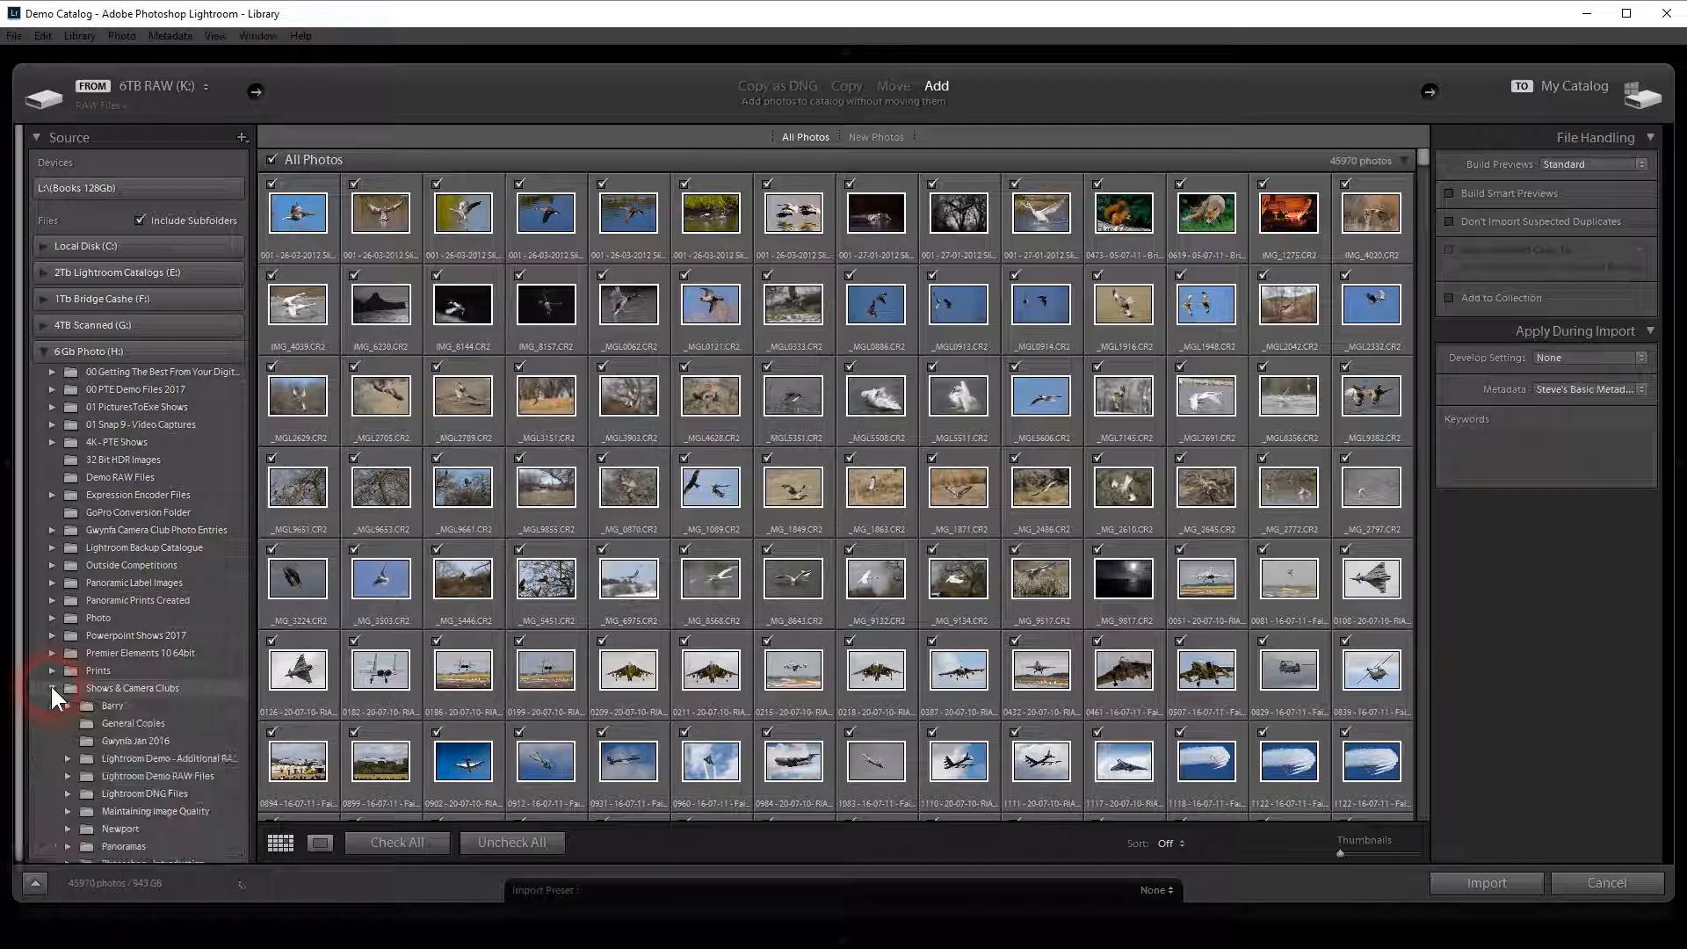
{"action": "left_click", "coordinate": [91, 774]}
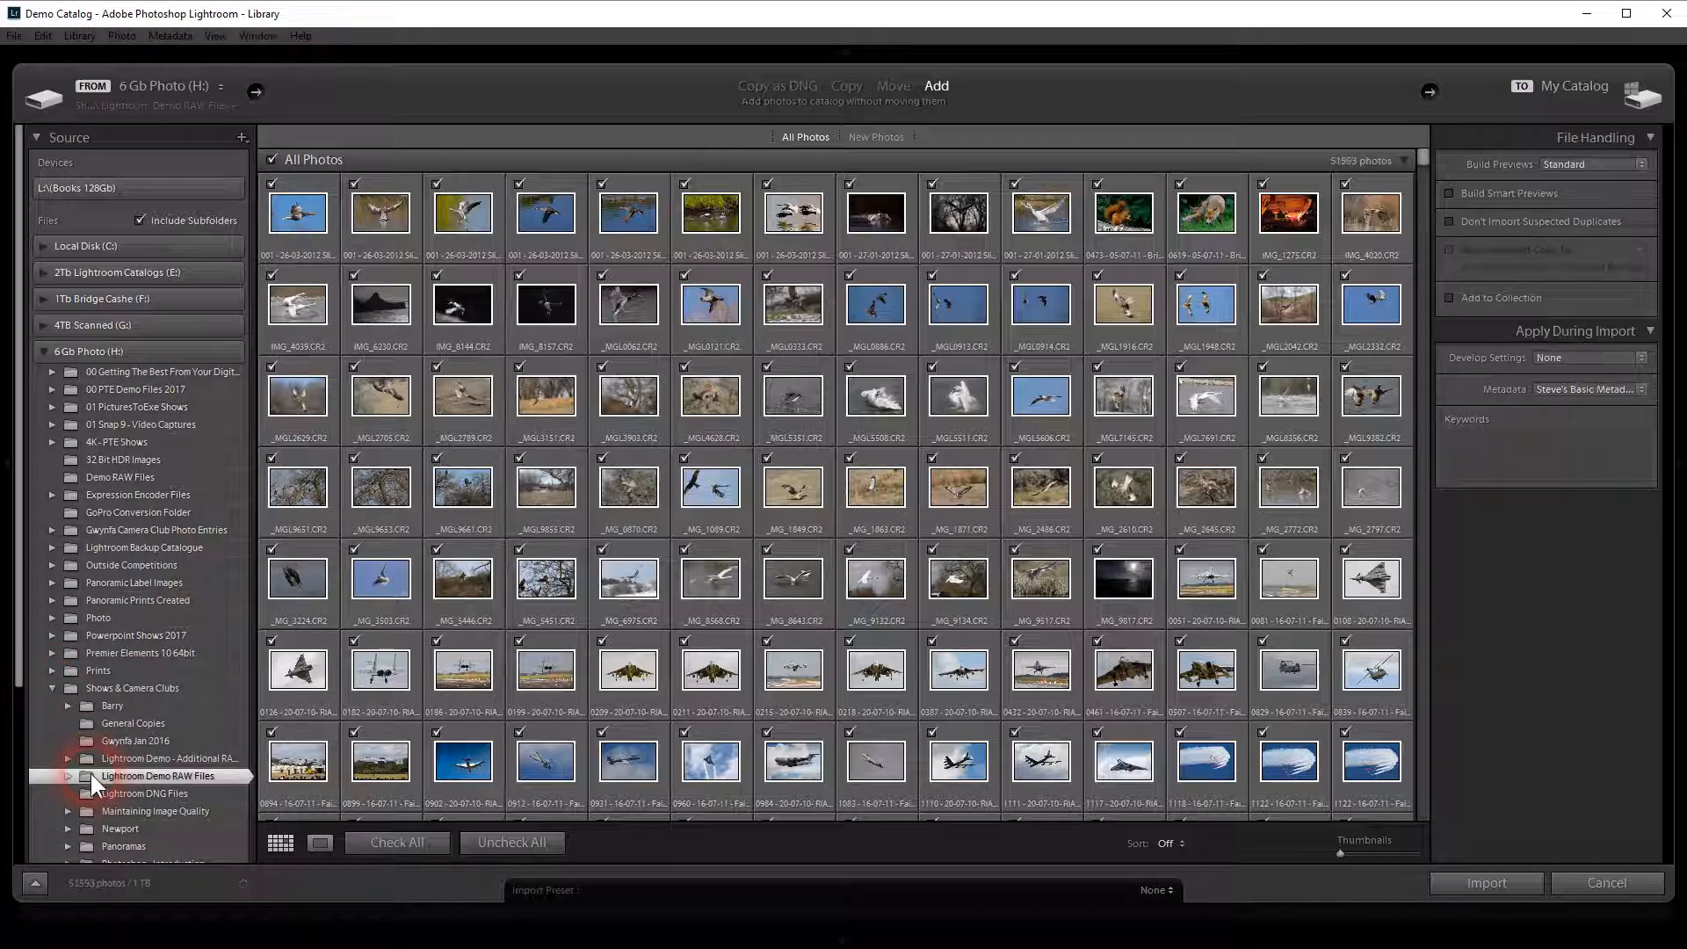
{"action": "scroll", "coordinate": [110, 778], "scroll_direction": "down", "scroll_amount": 4}
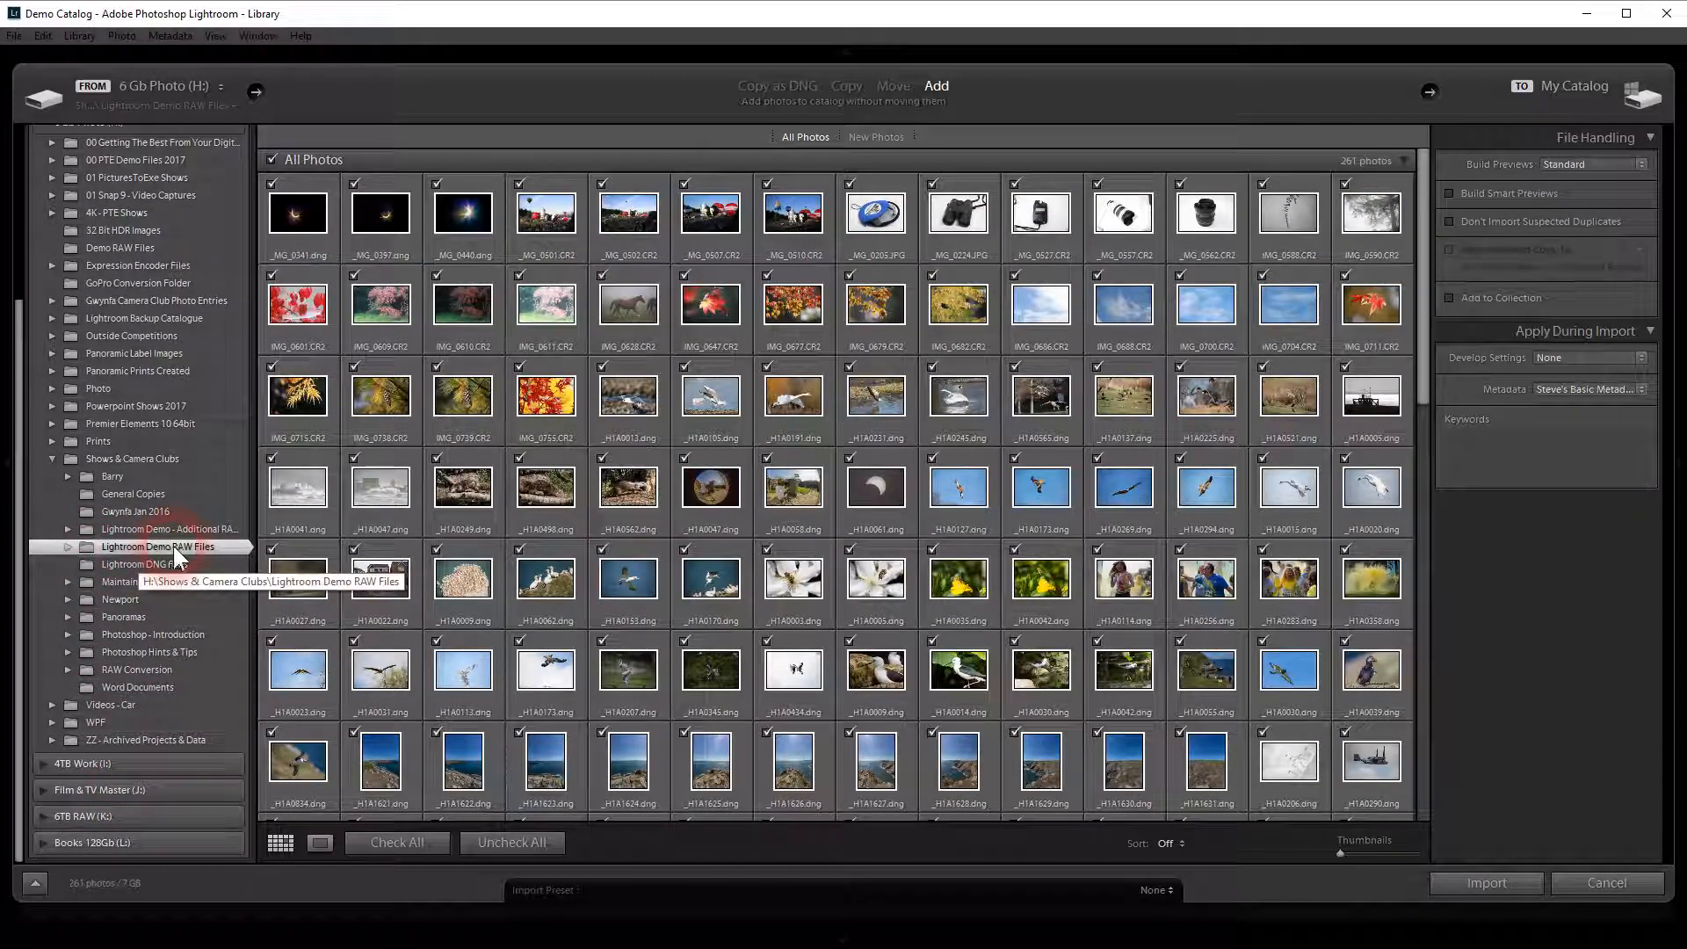
{"action": "left_click", "coordinate": [67, 546]}
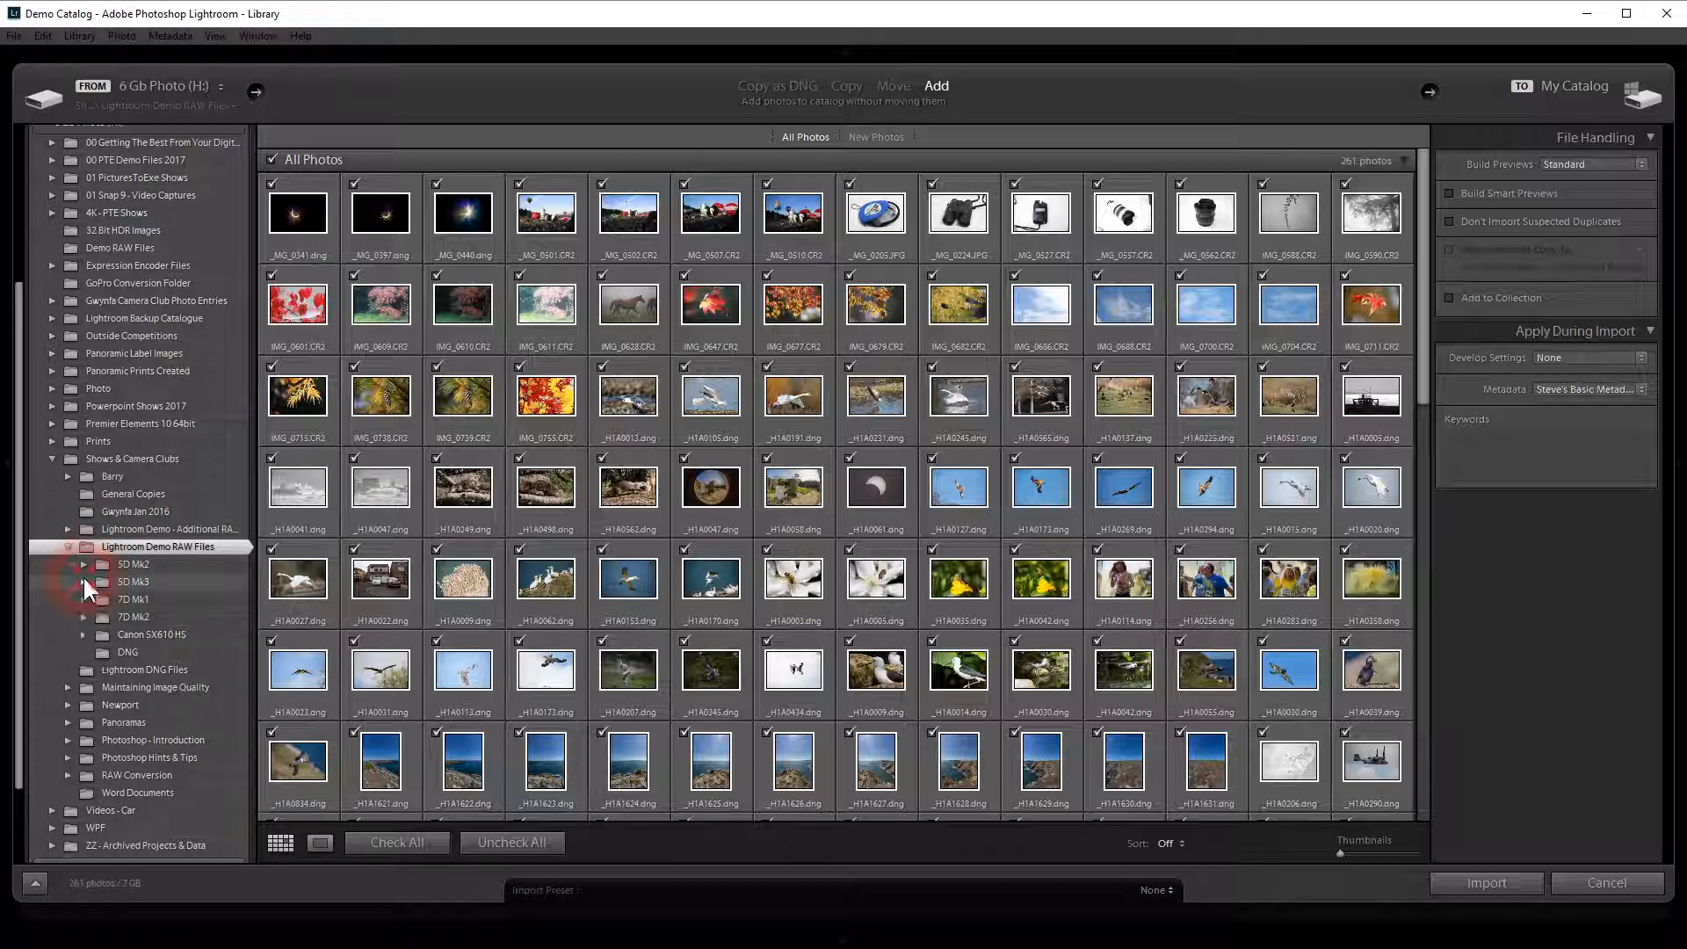
{"action": "left_click", "coordinate": [83, 580]}
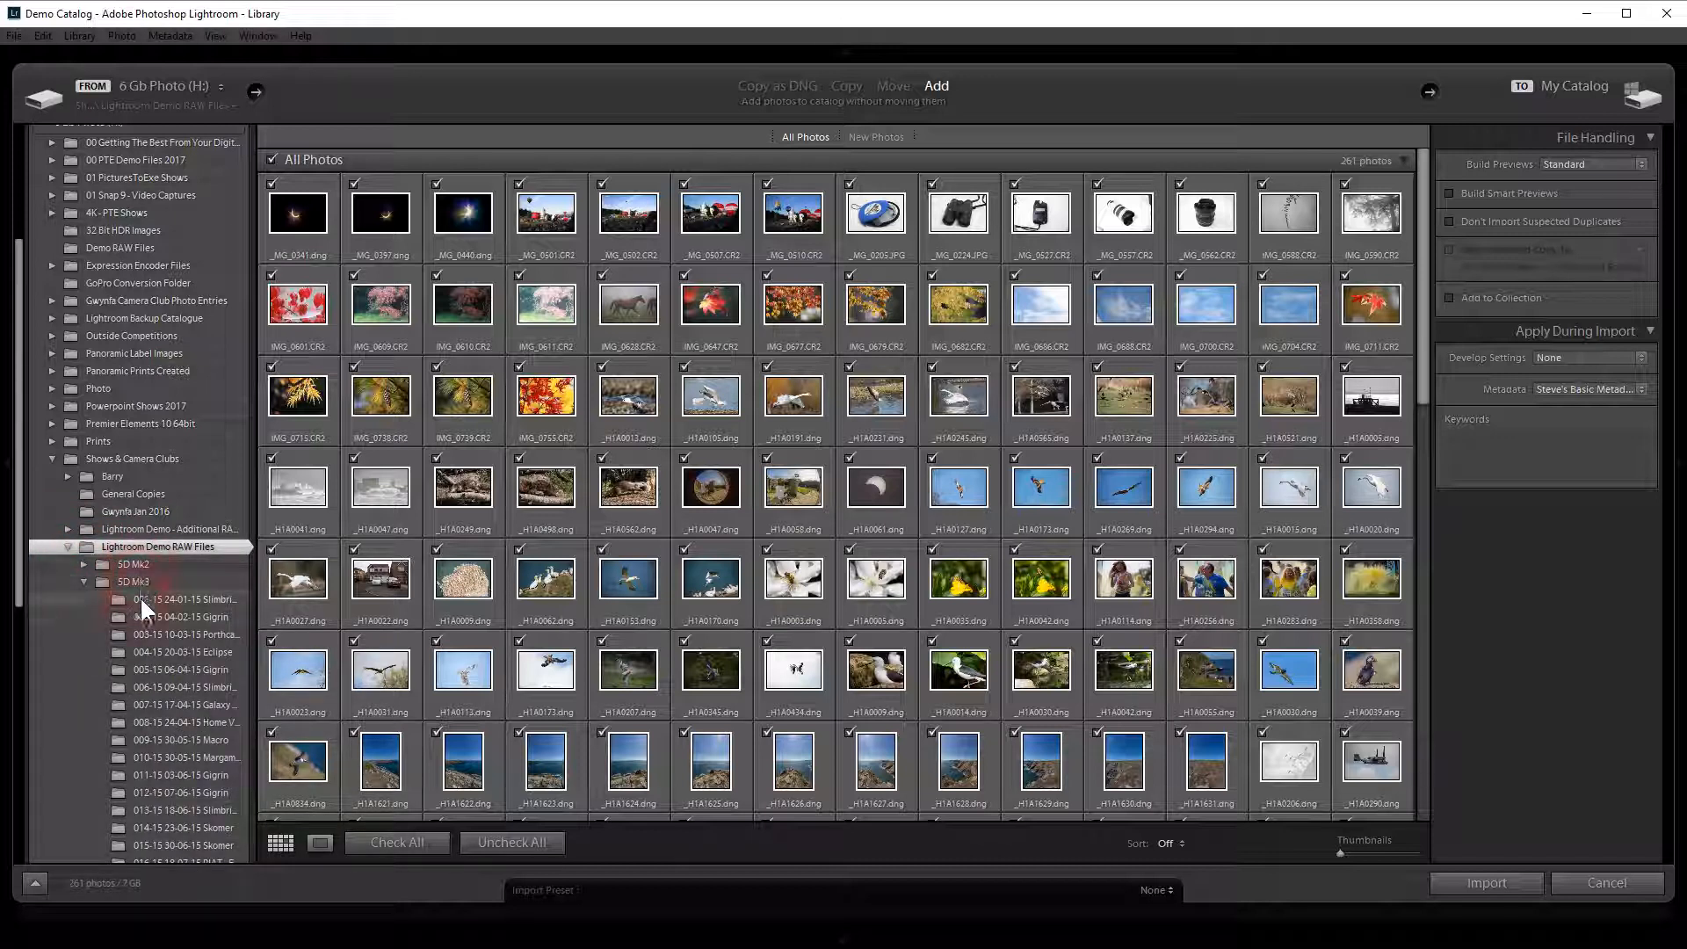
{"action": "left_click", "coordinate": [134, 615]}
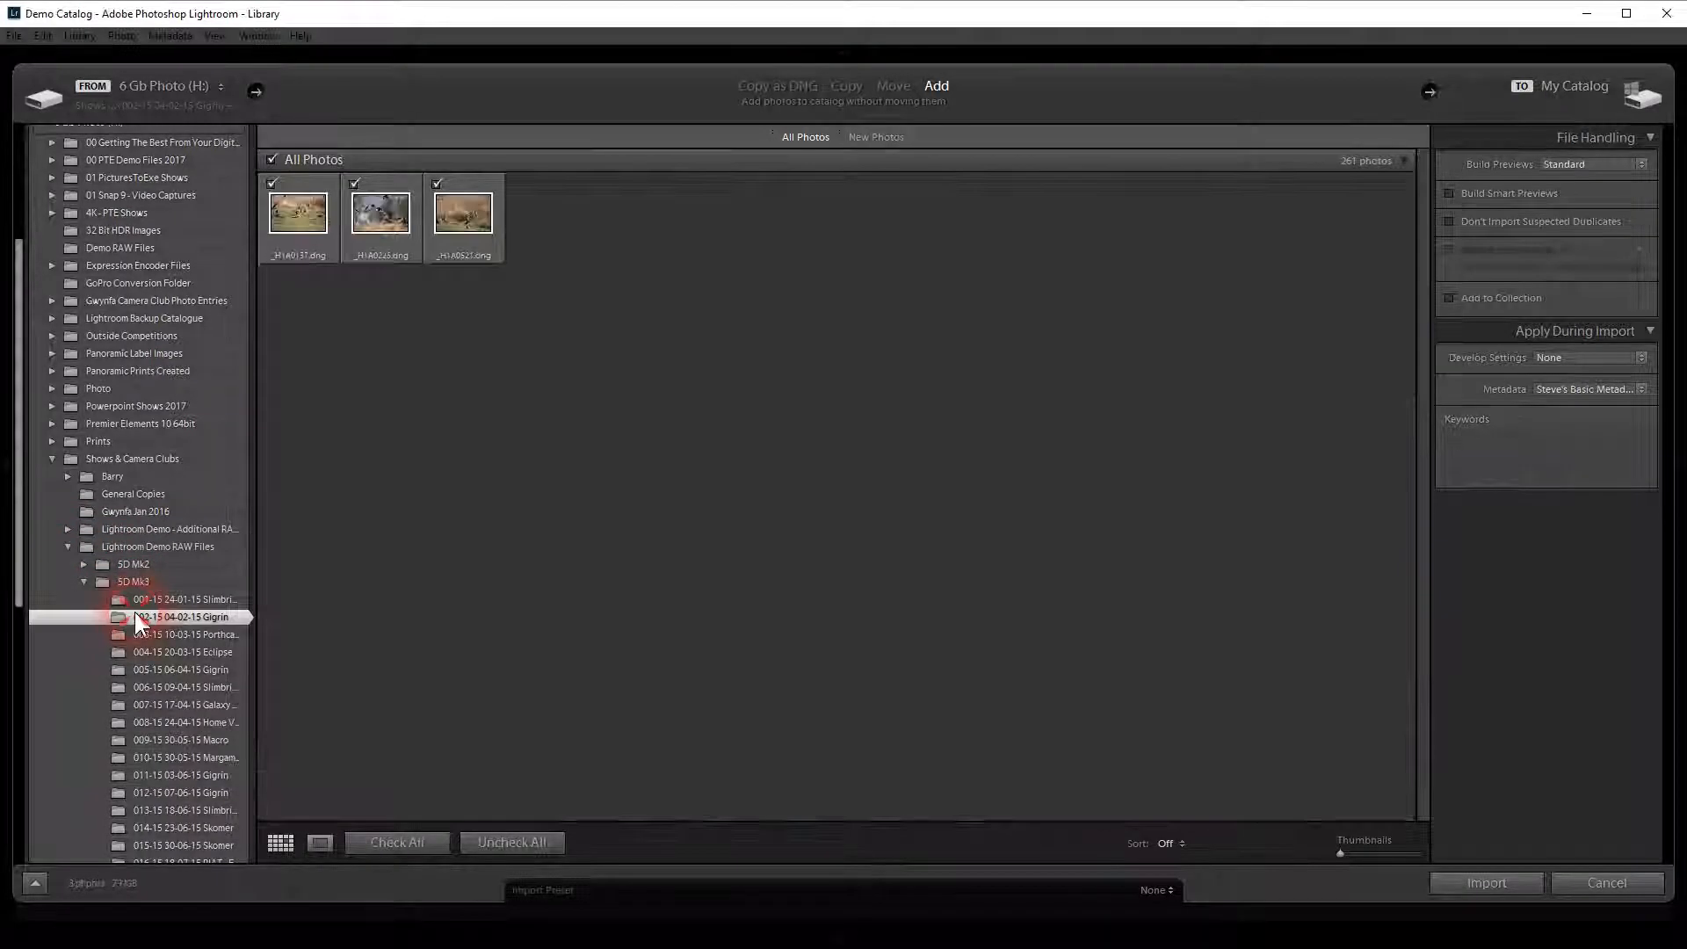
{"action": "left_click", "coordinate": [149, 667]}
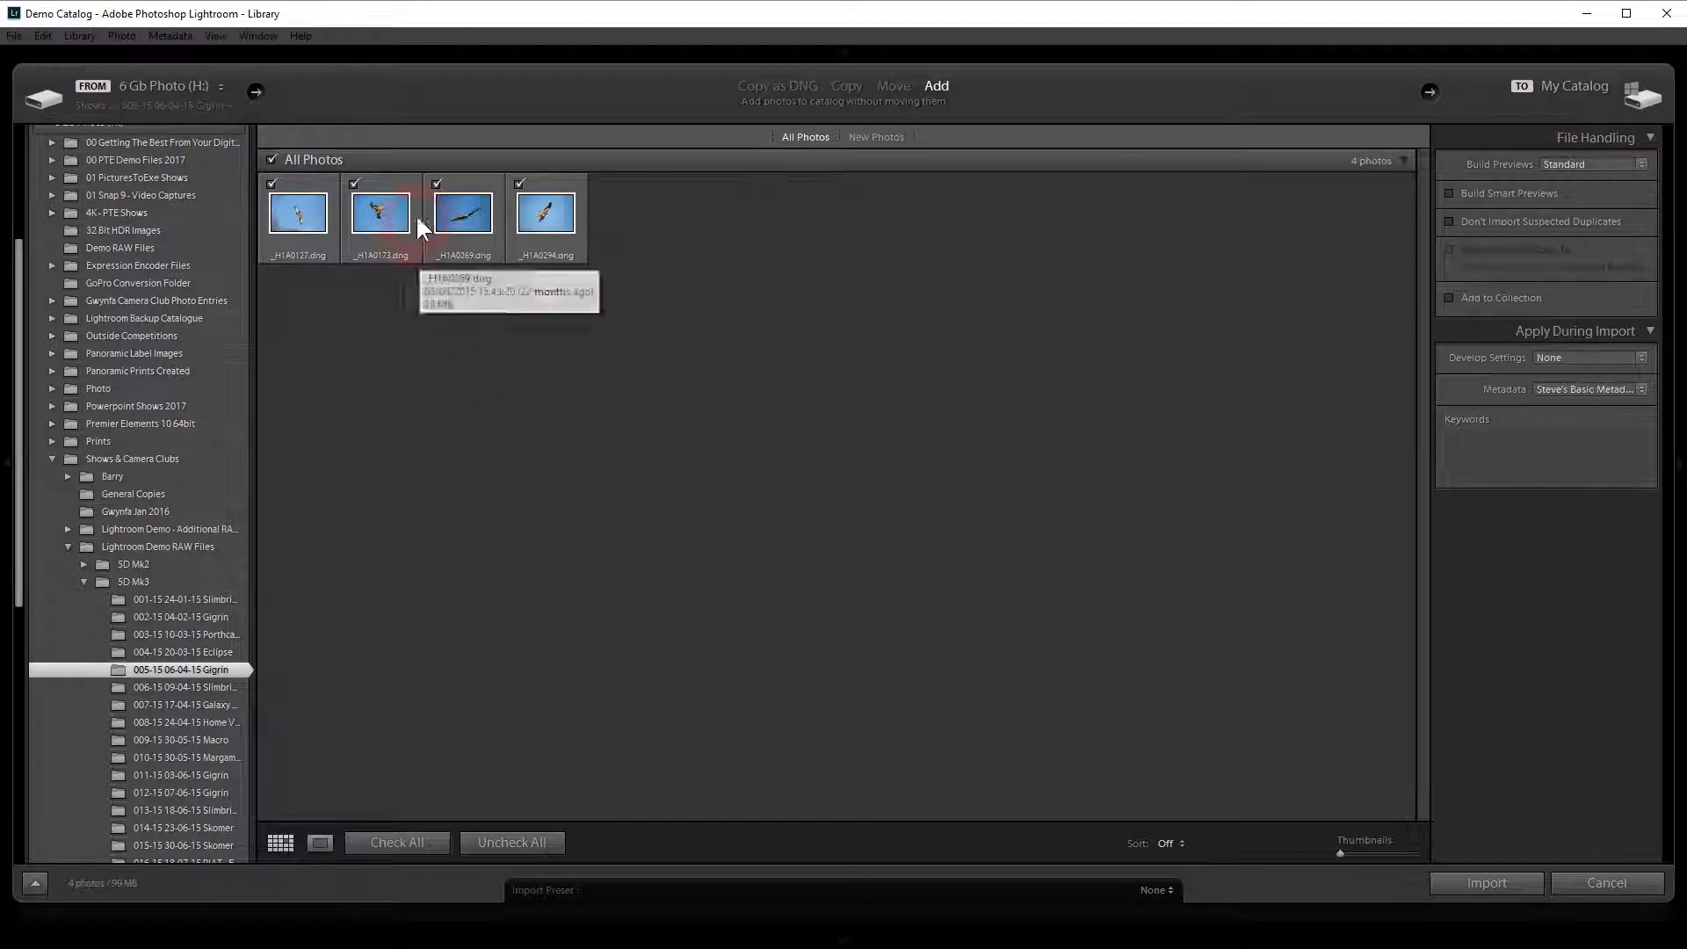
- Exclude the second photo, _H1A0173.dng, from the import and include it again
{"action": "left_click", "coordinate": [354, 184]}
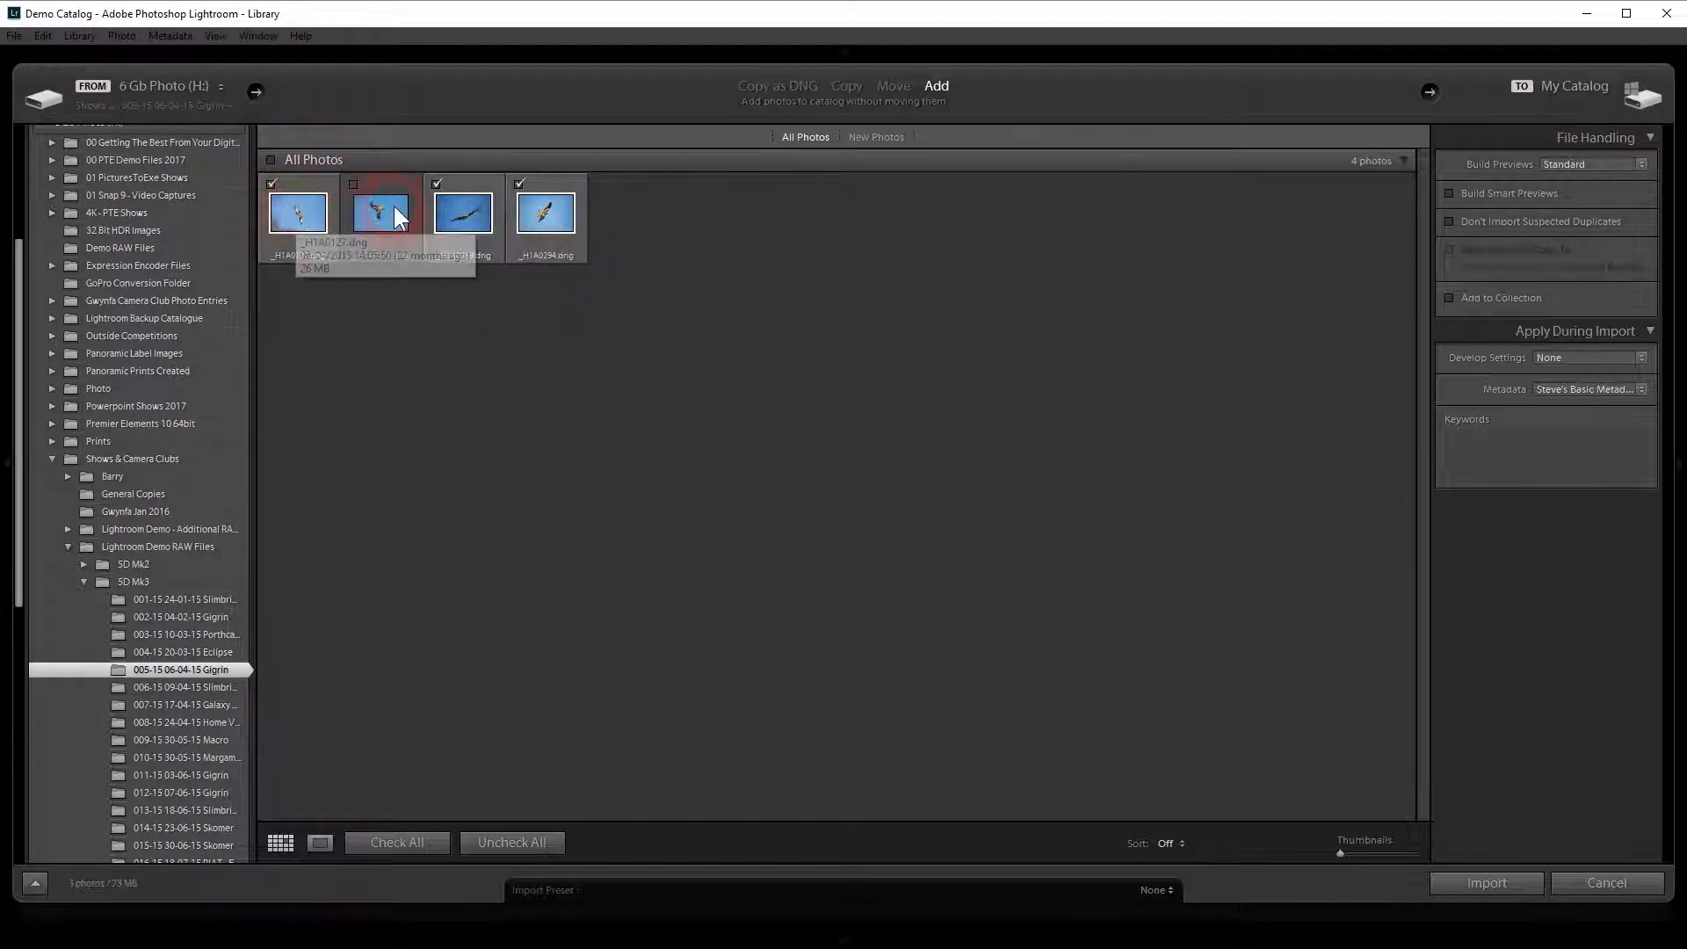
{"action": "left_click", "coordinate": [578, 223]}
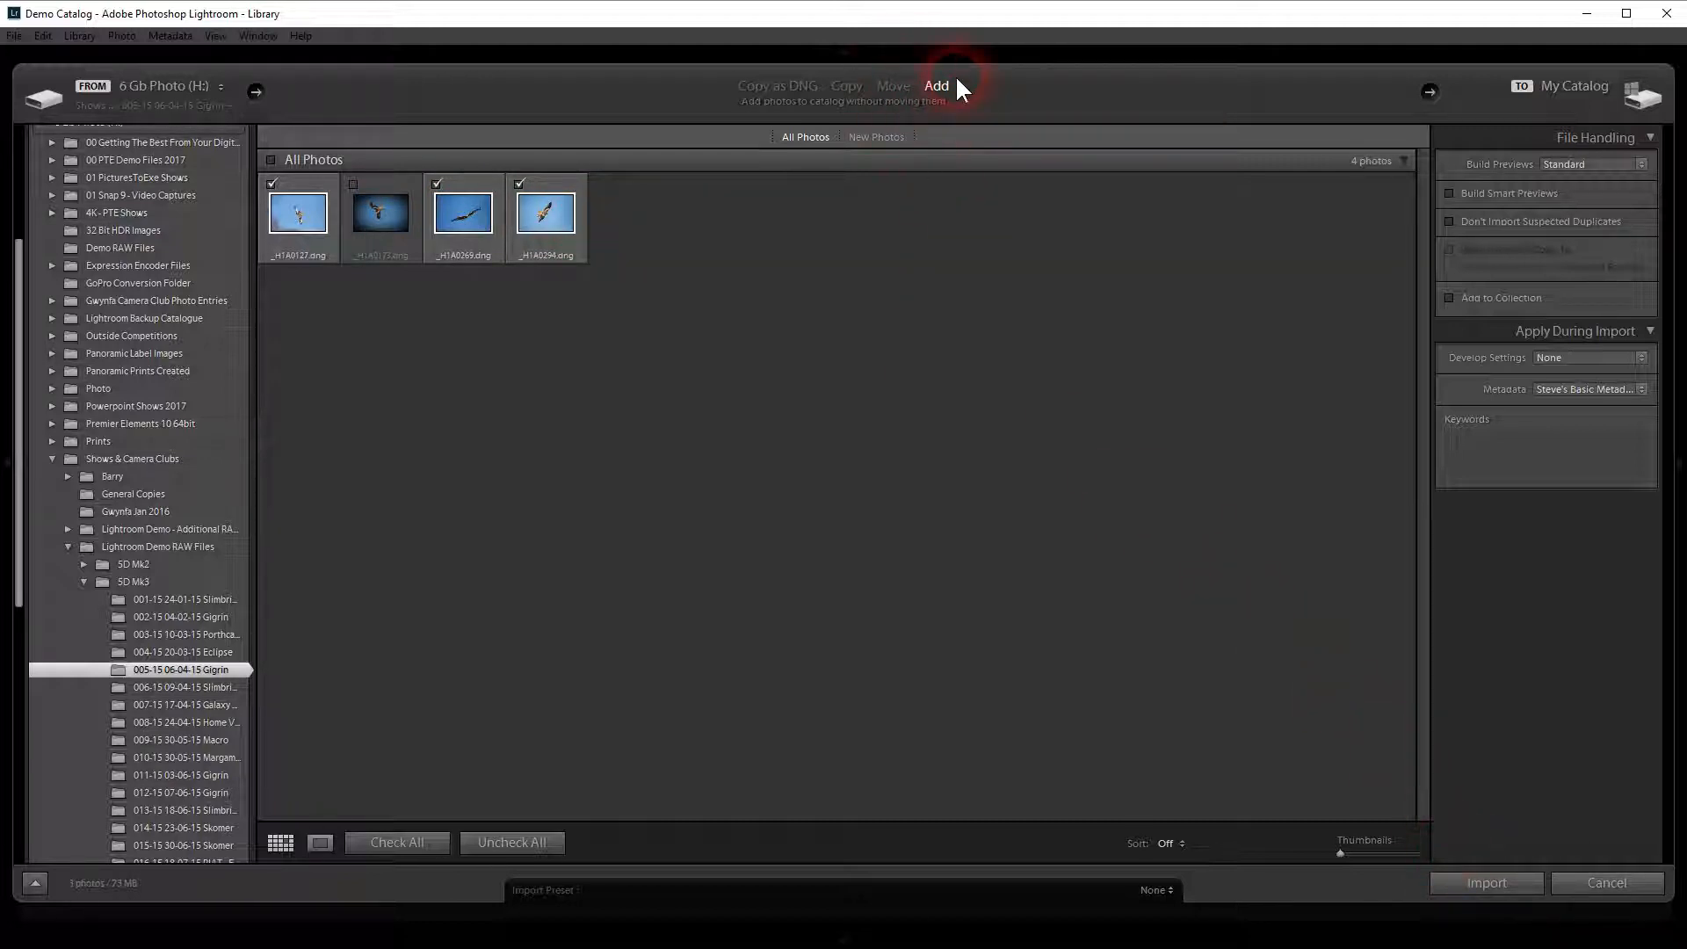
{"action": "left_click", "coordinate": [353, 183]}
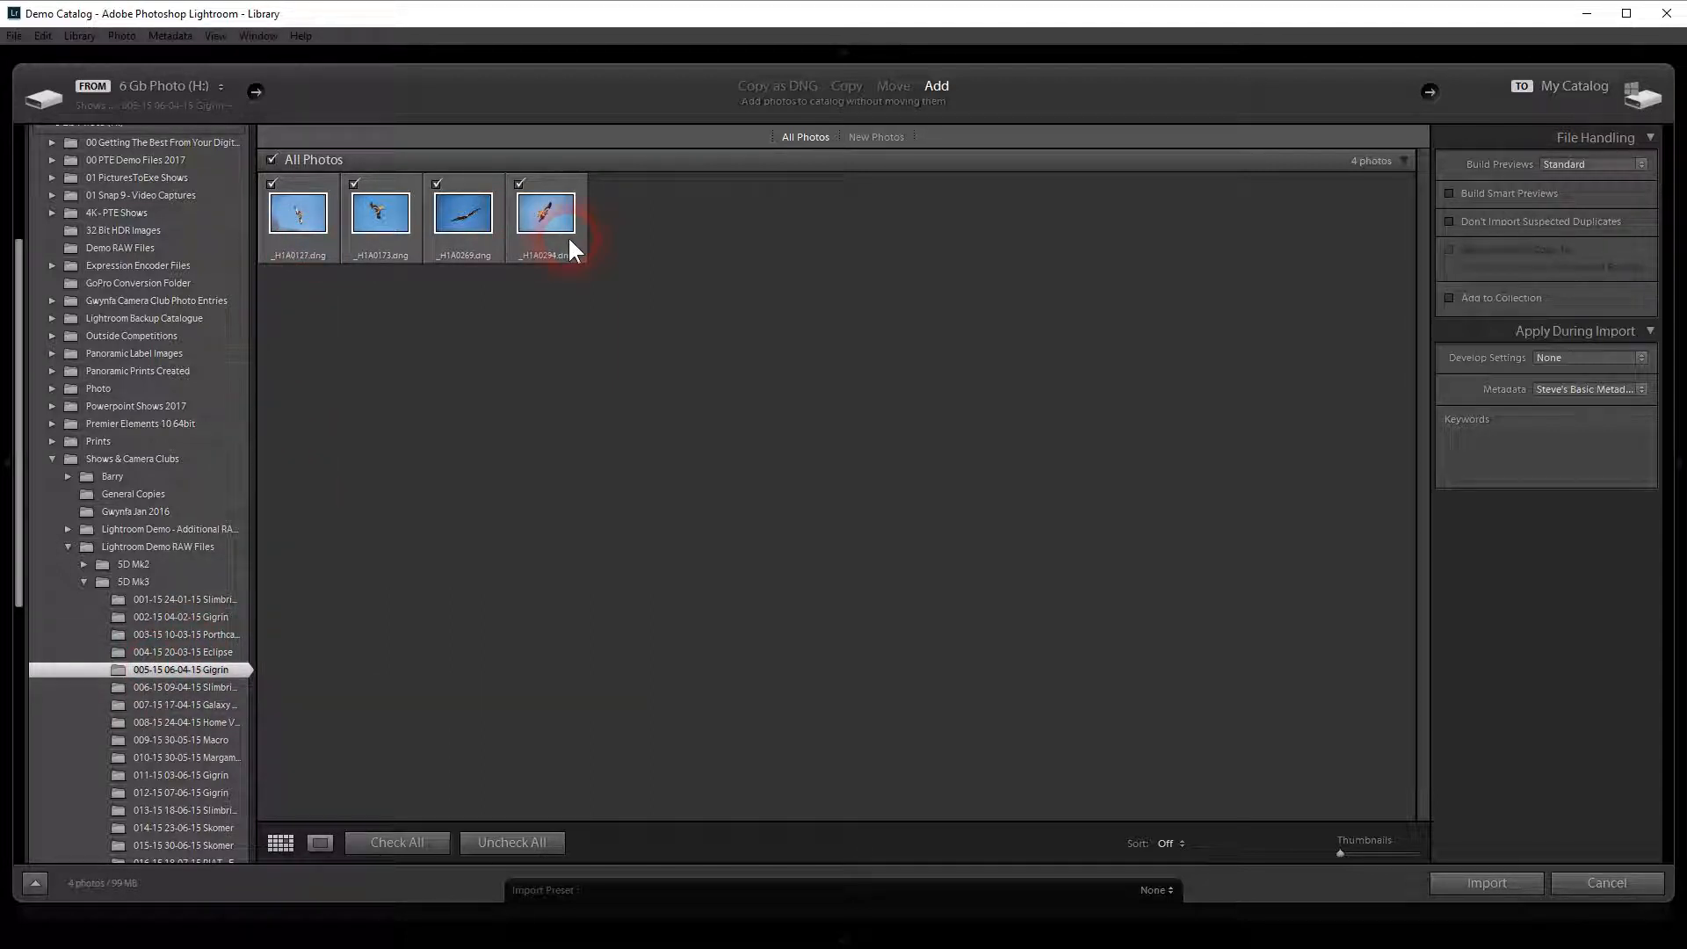
- Clear the import marks from all photos in the Gigrin folder and mark only _H1A0269.dng for import
{"action": "left_click", "coordinate": [517, 842]}
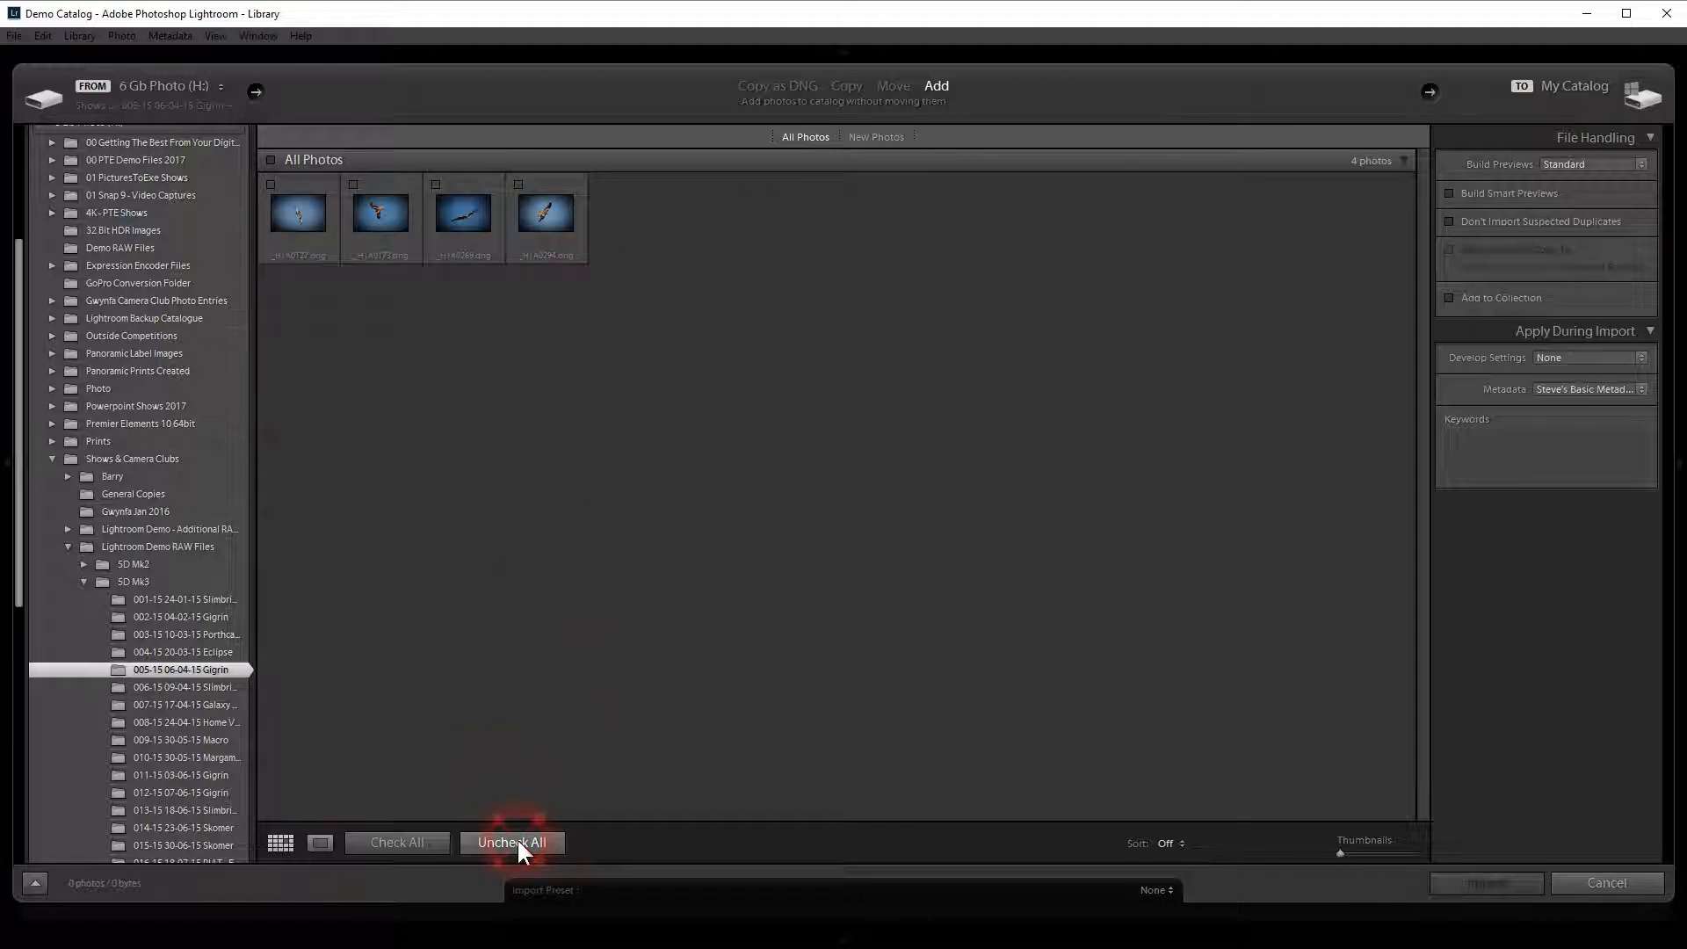
{"action": "left_click", "coordinate": [438, 183]}
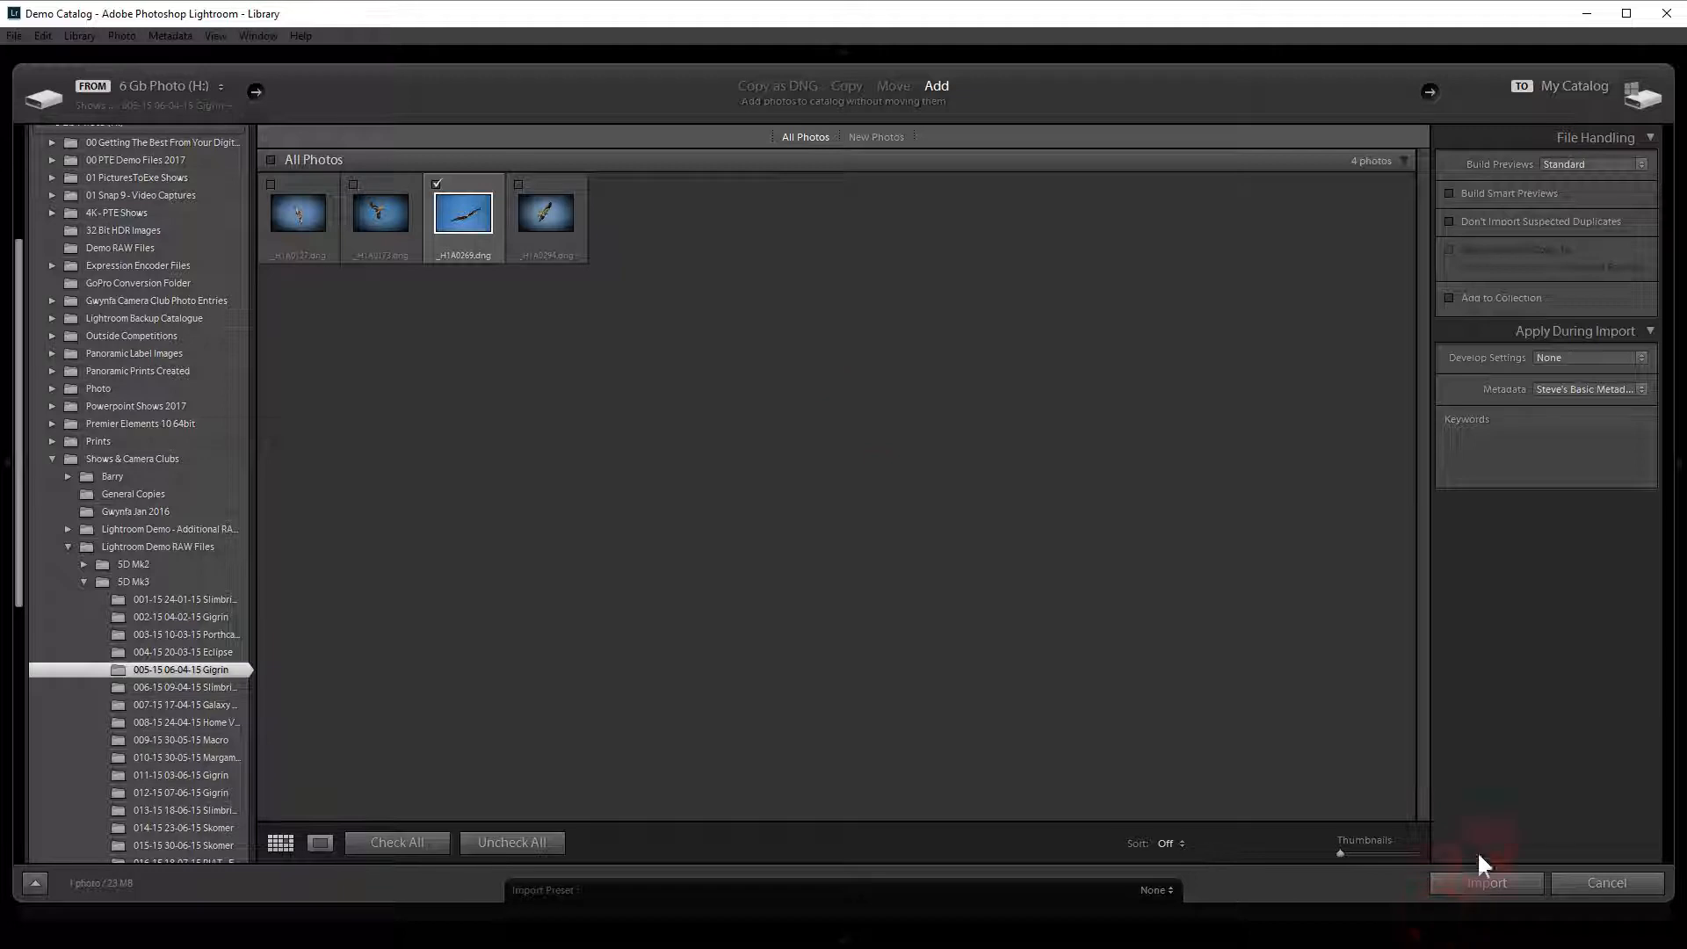
{"action": "left_click", "coordinate": [1484, 885]}
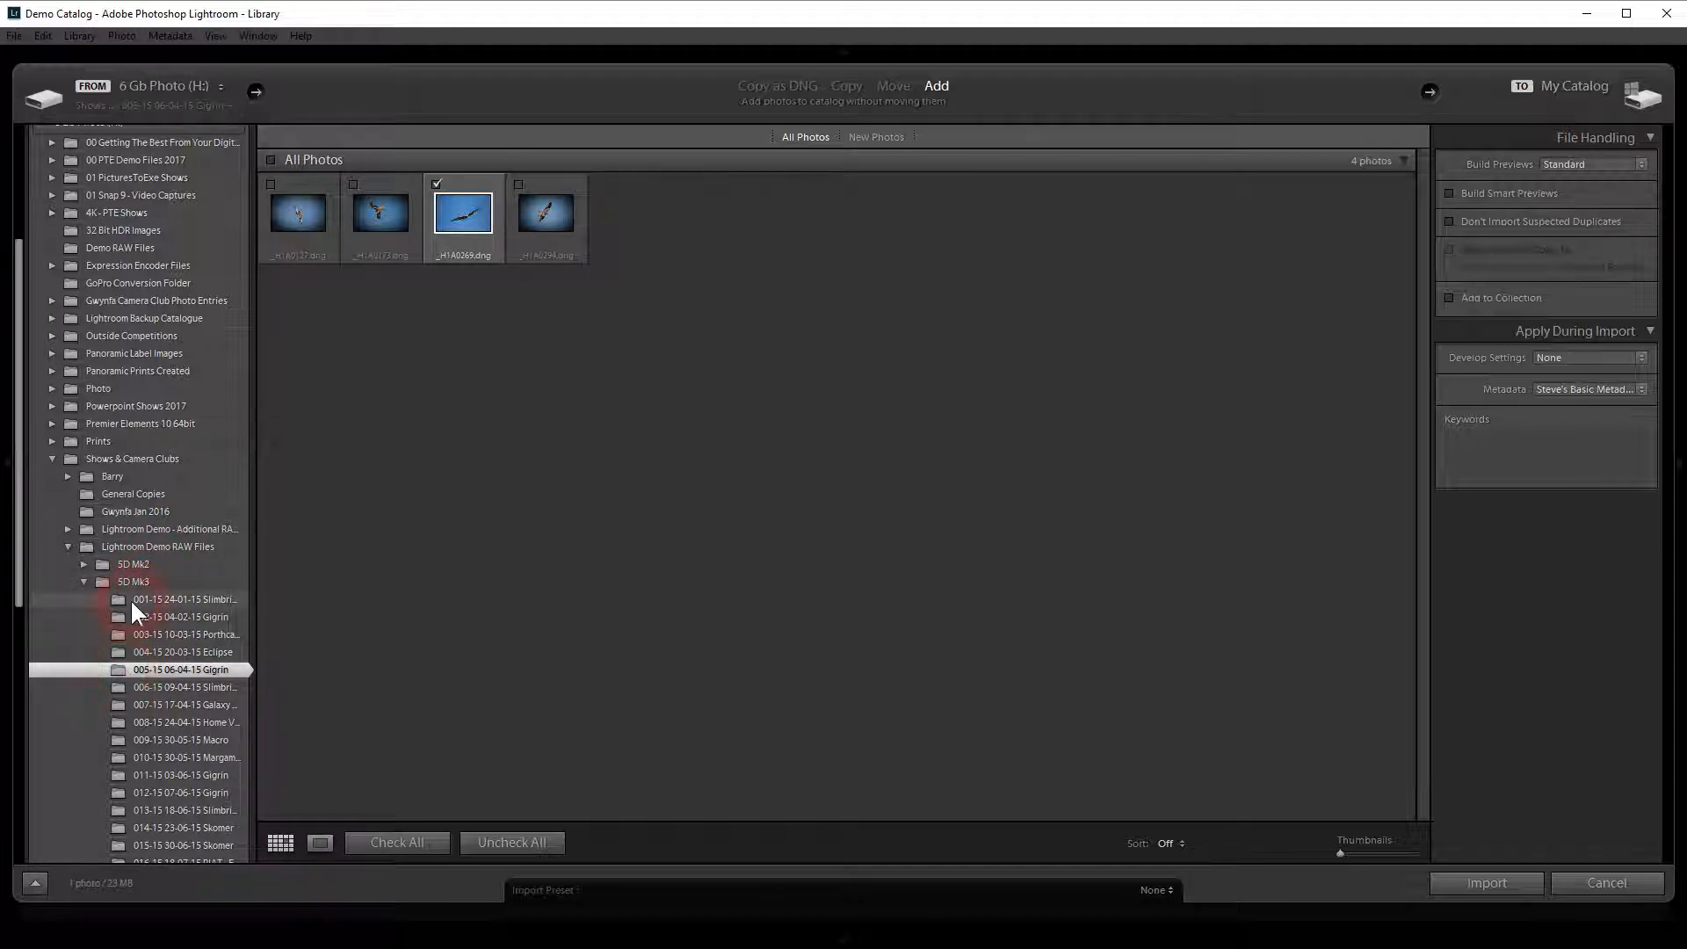
- Look through the whole 5D Mk3 folder and its subfolders 009-15 Macro, 013-15 Slimbridge and 016-15 RIAT
{"action": "left_click", "coordinate": [104, 580]}
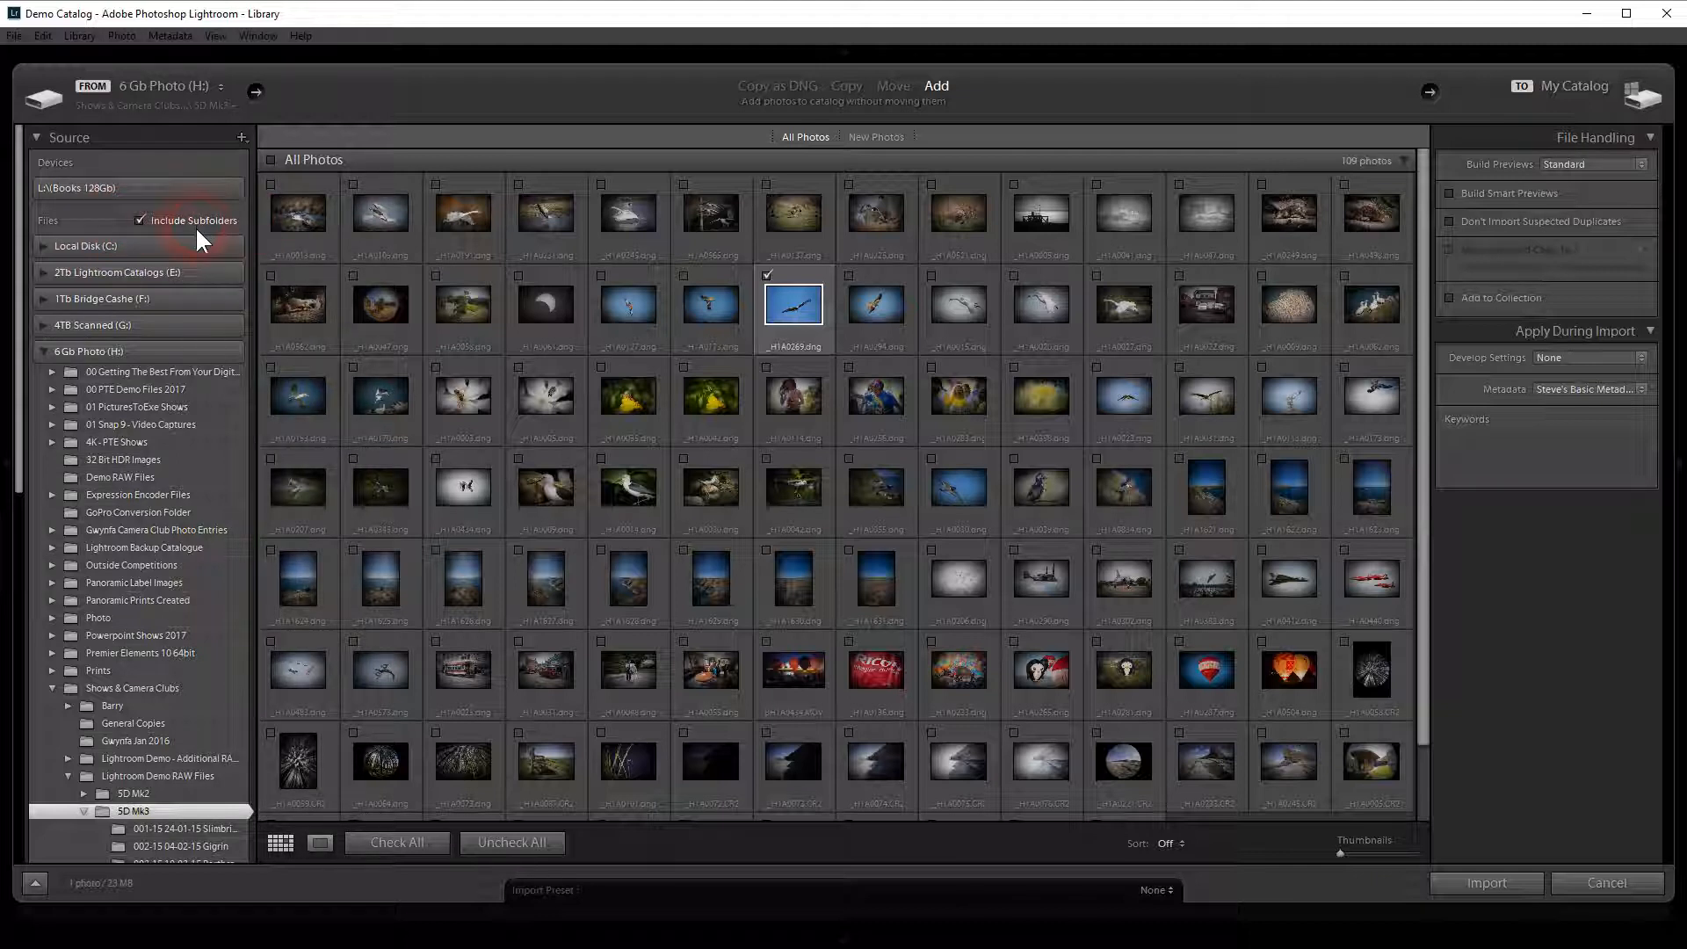
{"action": "scroll", "coordinate": [171, 734], "scroll_direction": "down", "scroll_amount": 5}
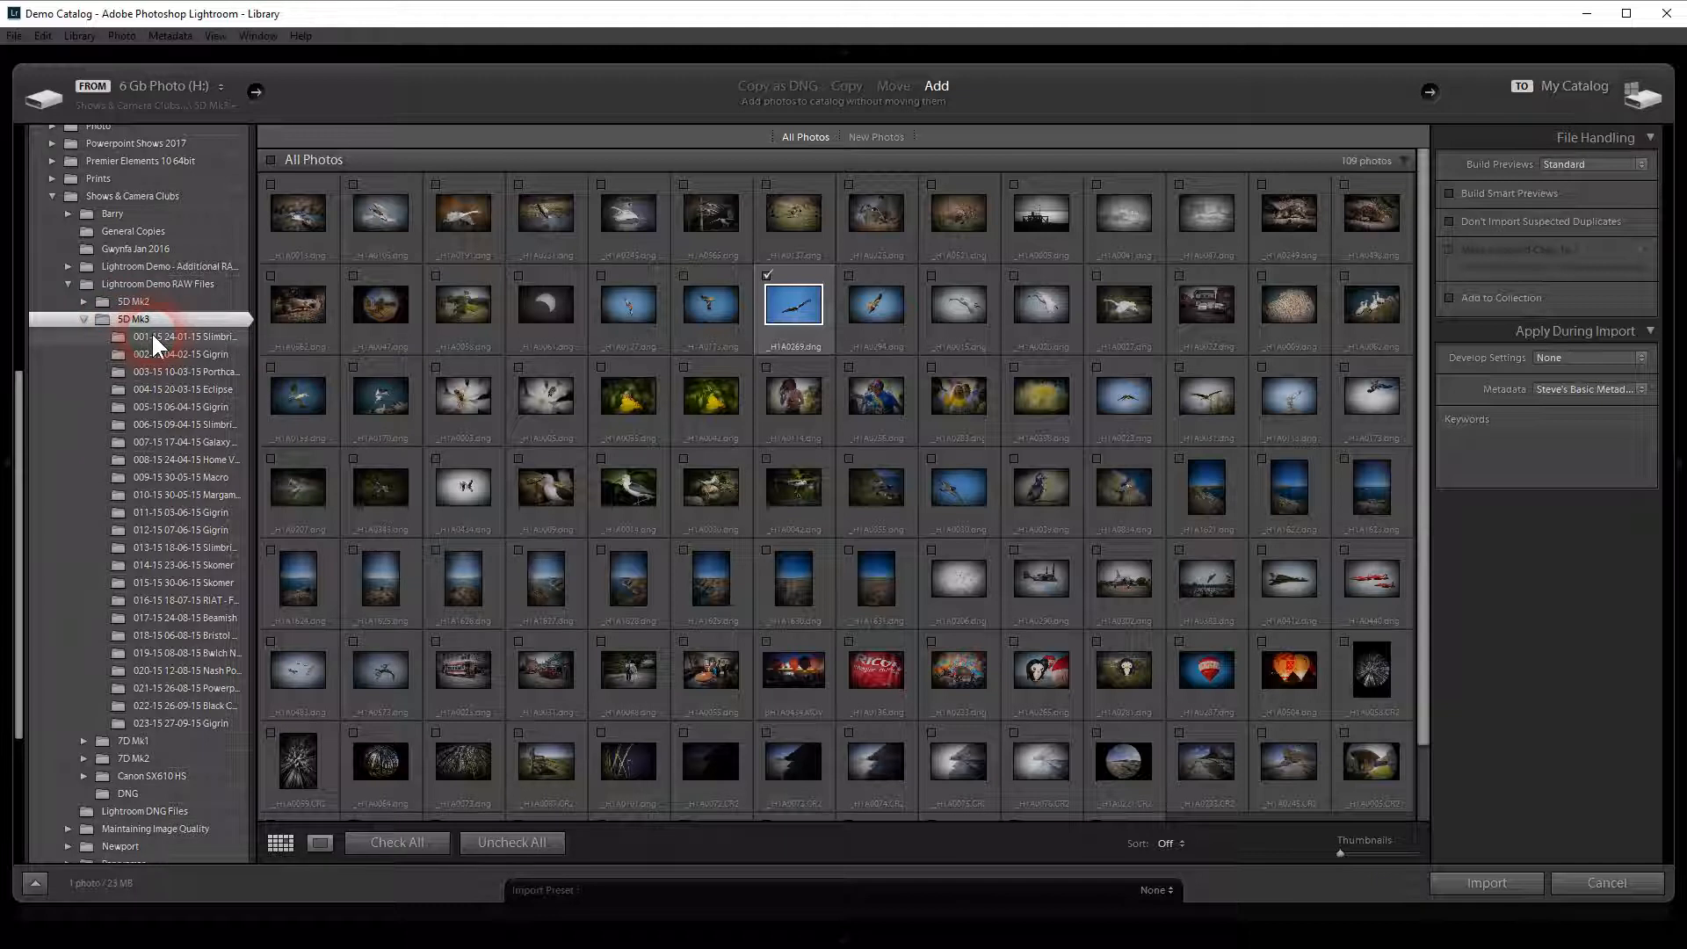
{"action": "left_click", "coordinate": [161, 477]}
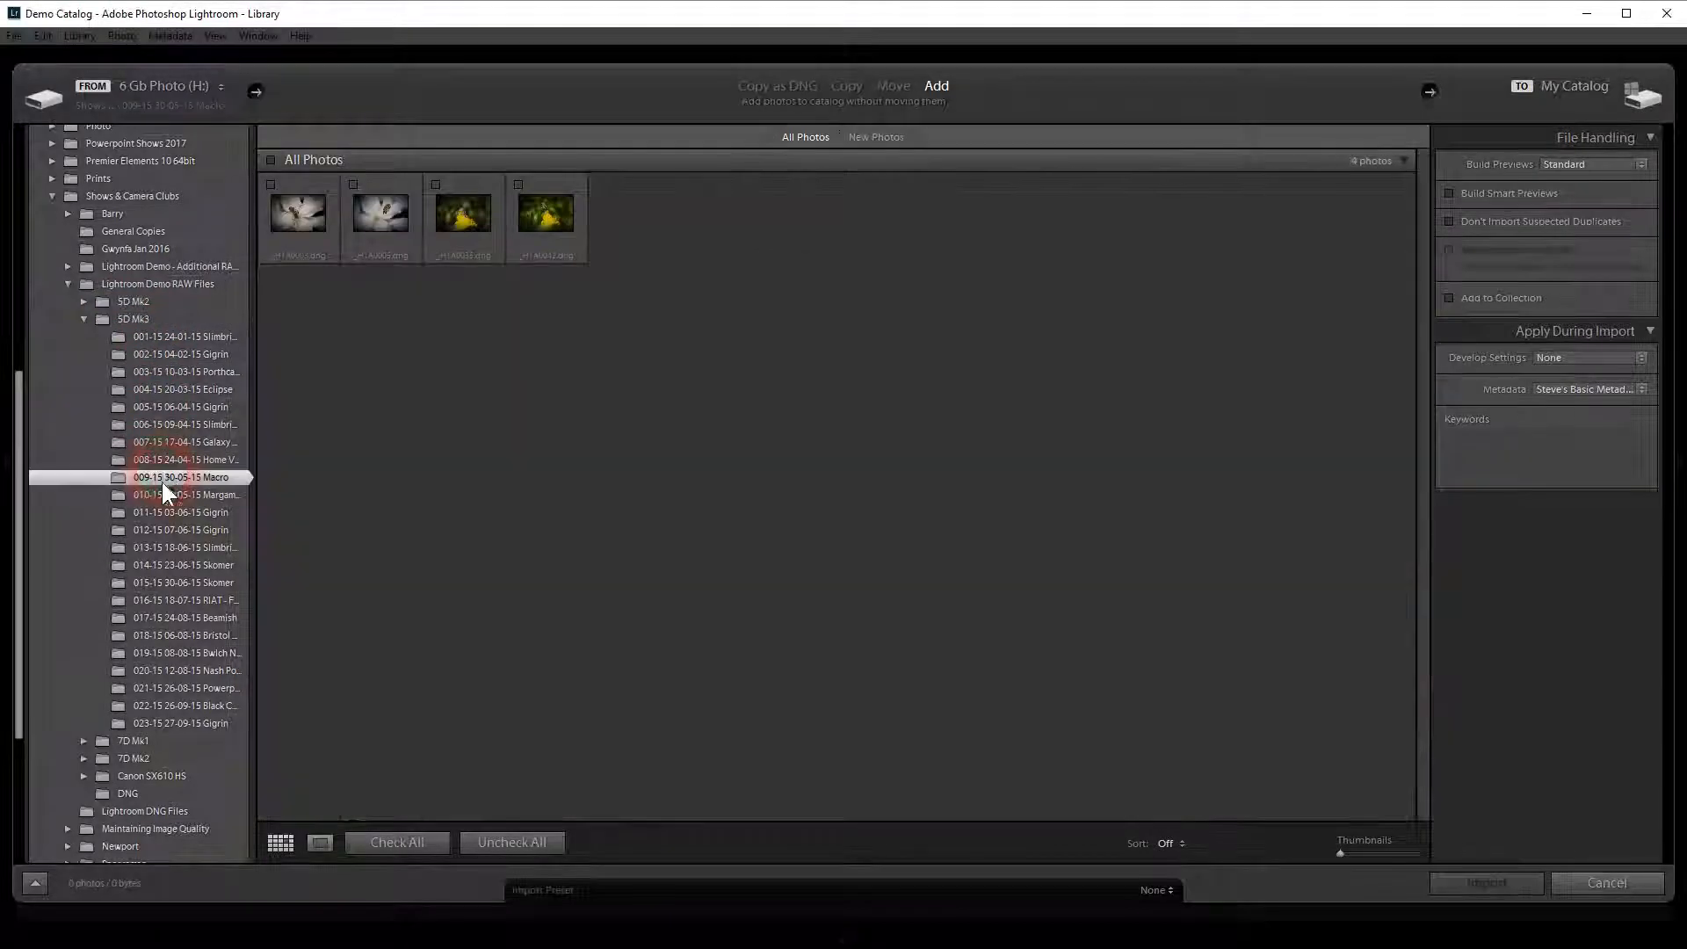
{"action": "left_click", "coordinate": [171, 548]}
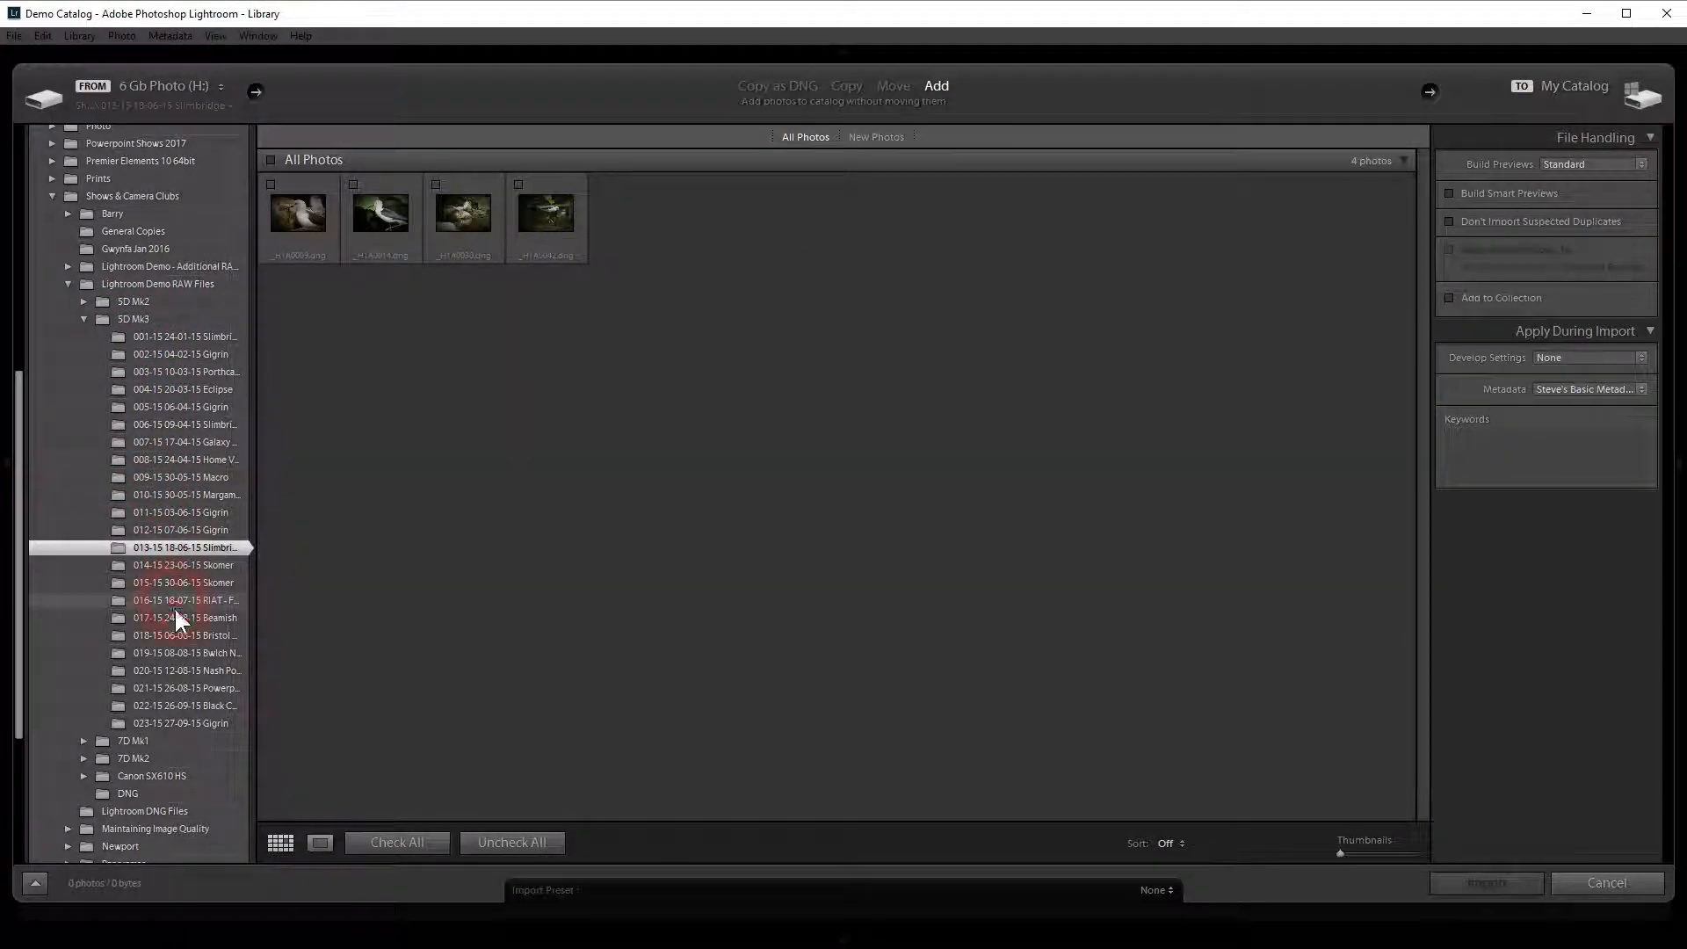
{"action": "left_click", "coordinate": [174, 603]}
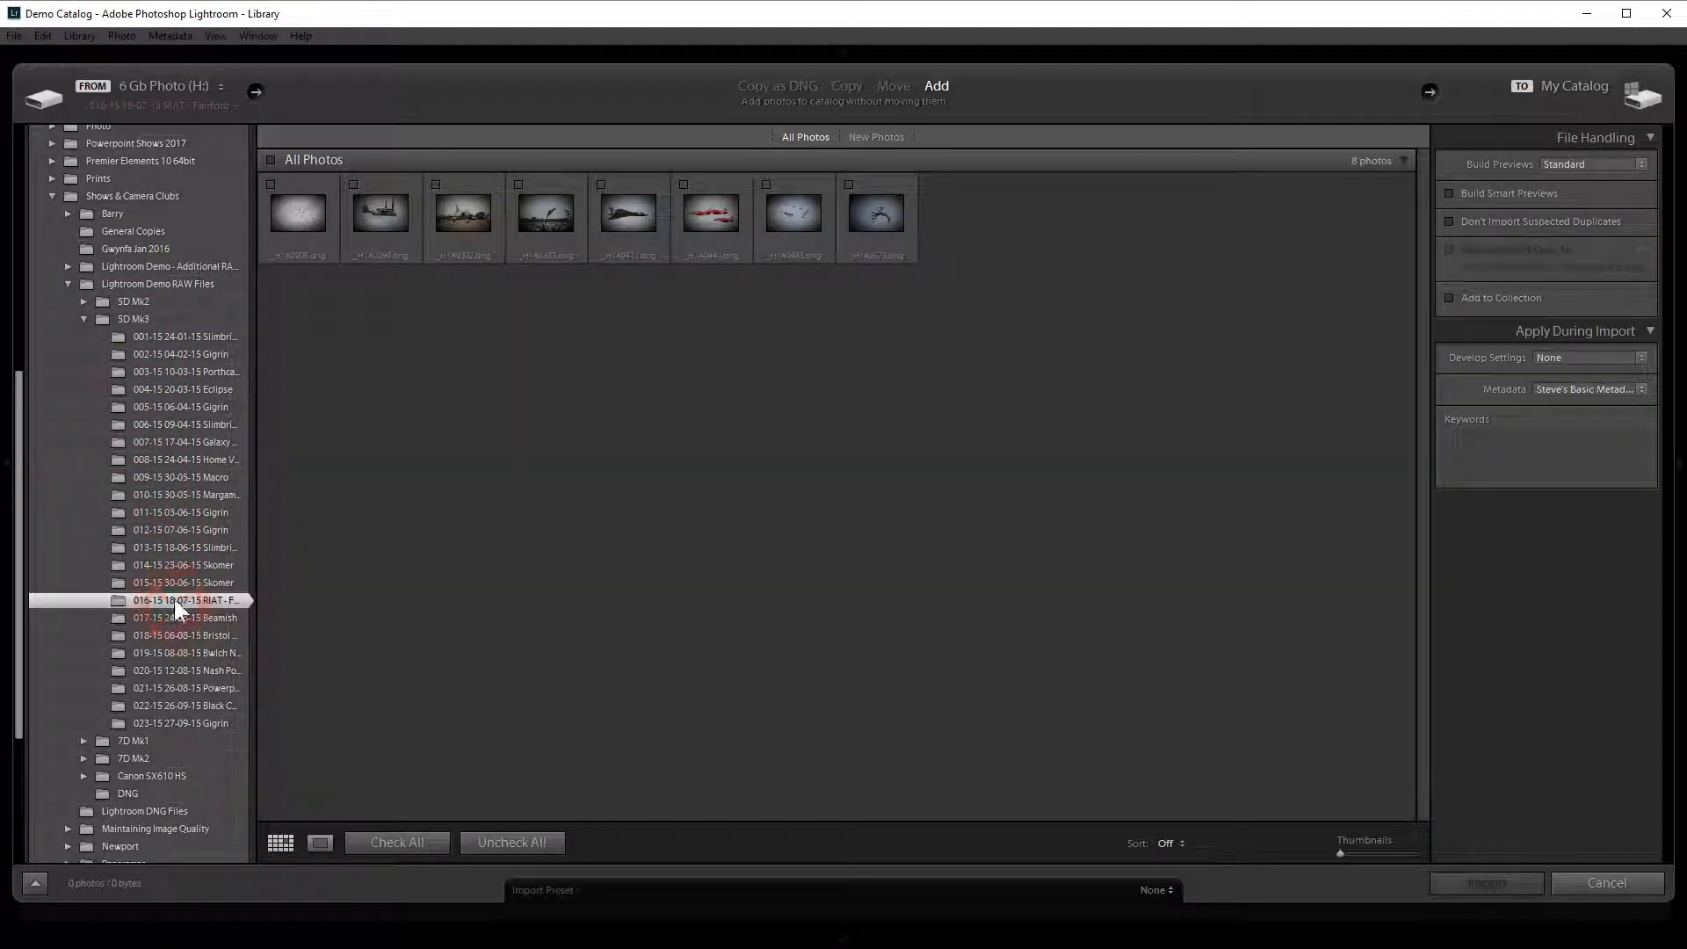
- Set the 5D Mk3 folder as the import source and mark all of its photos for import
{"action": "left_click", "coordinate": [107, 319]}
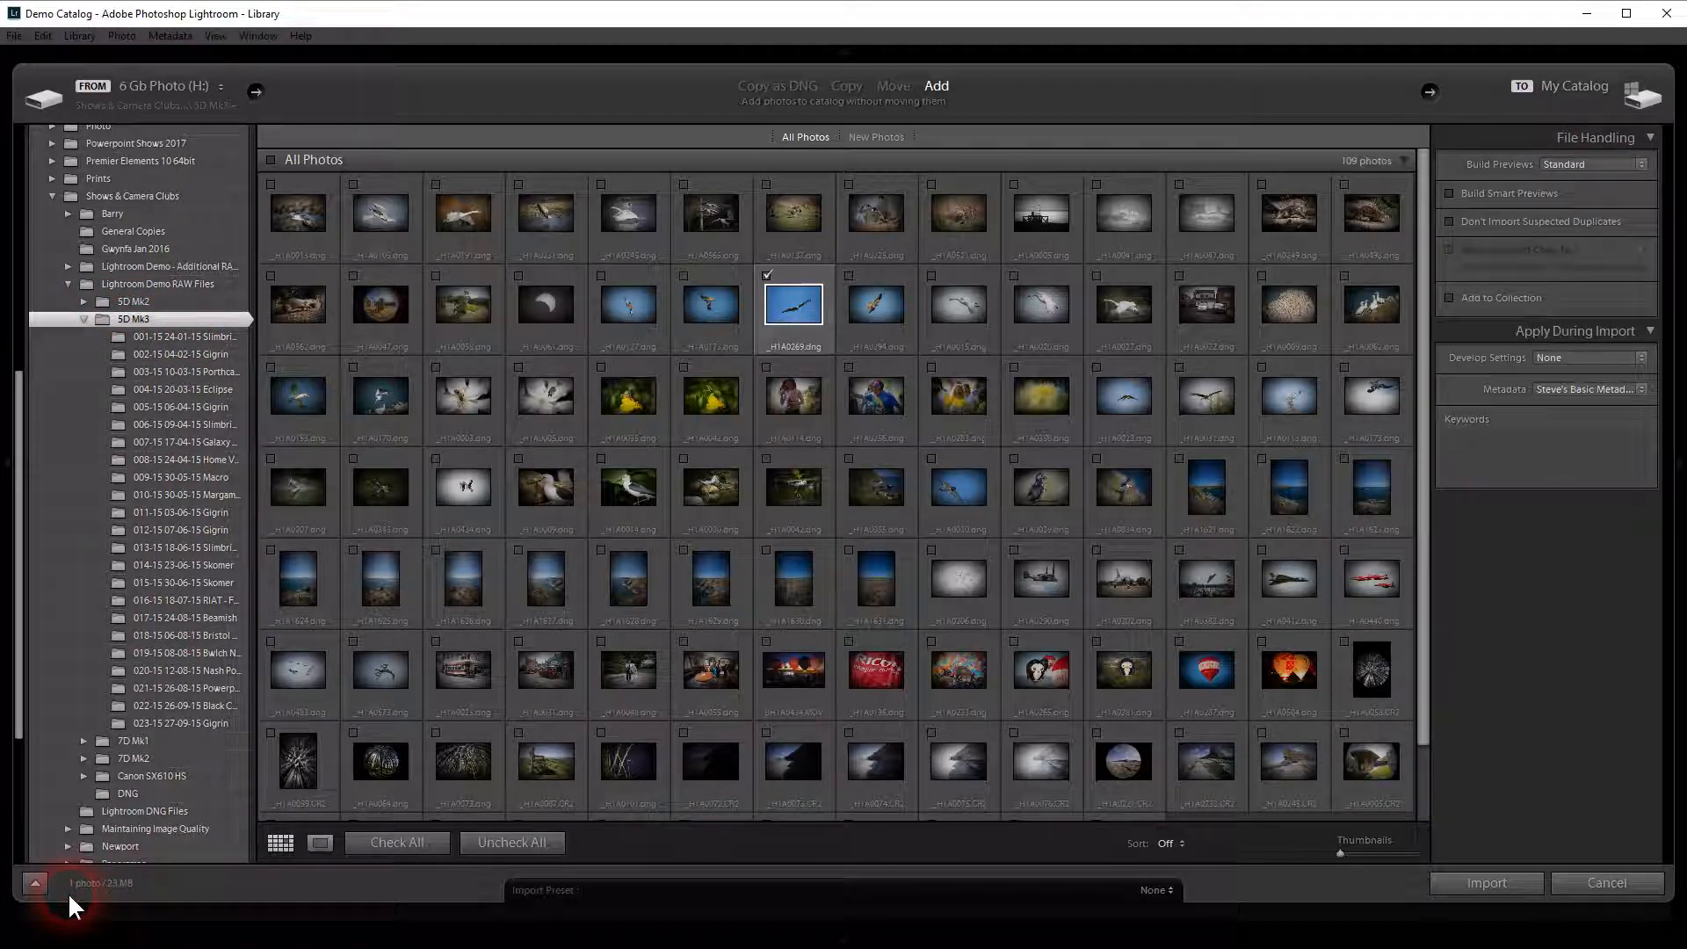
{"action": "left_click", "coordinate": [104, 319]}
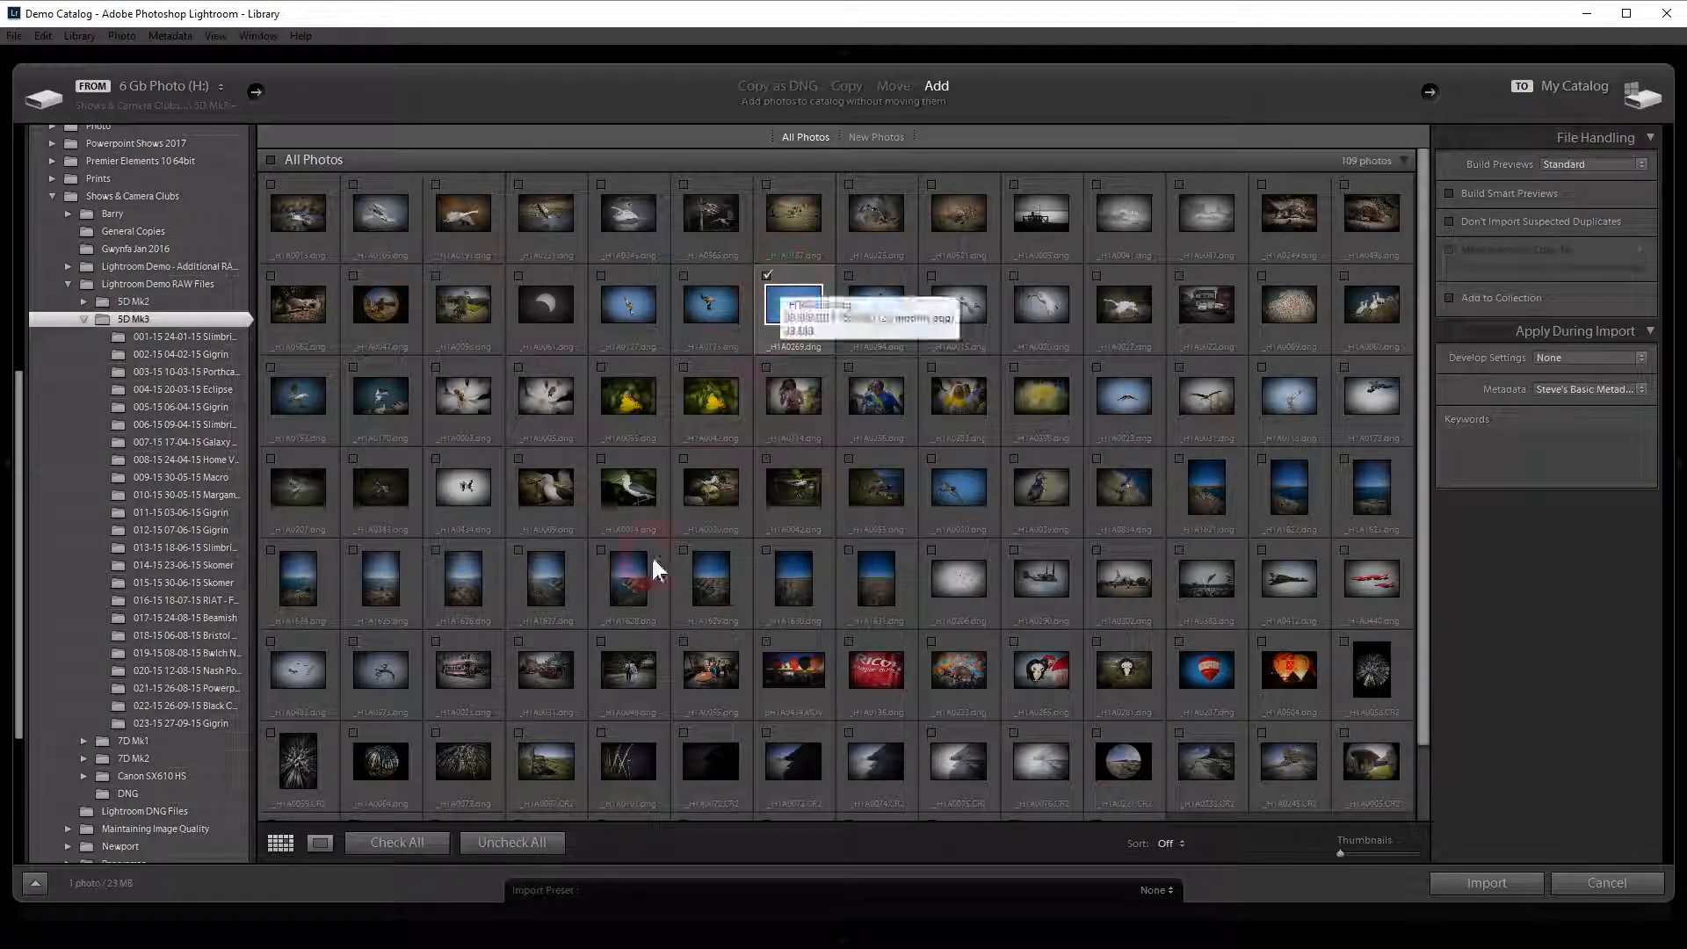
{"action": "left_click", "coordinate": [409, 840]}
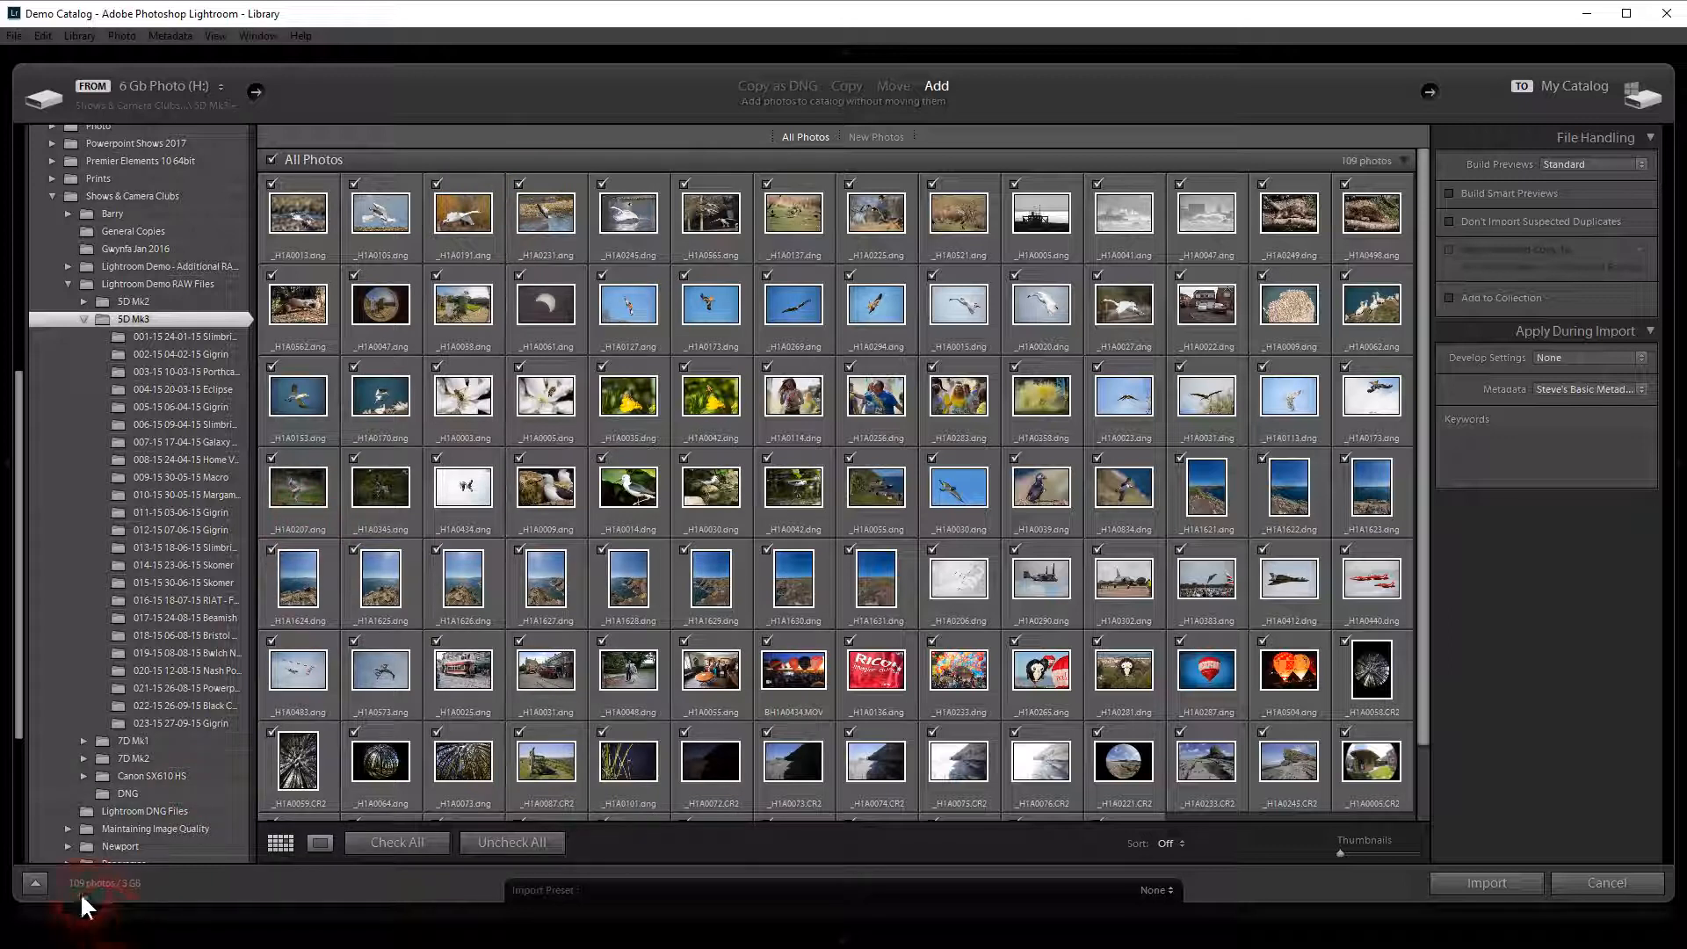
{"action": "mouse_move", "coordinate": [80, 888]}
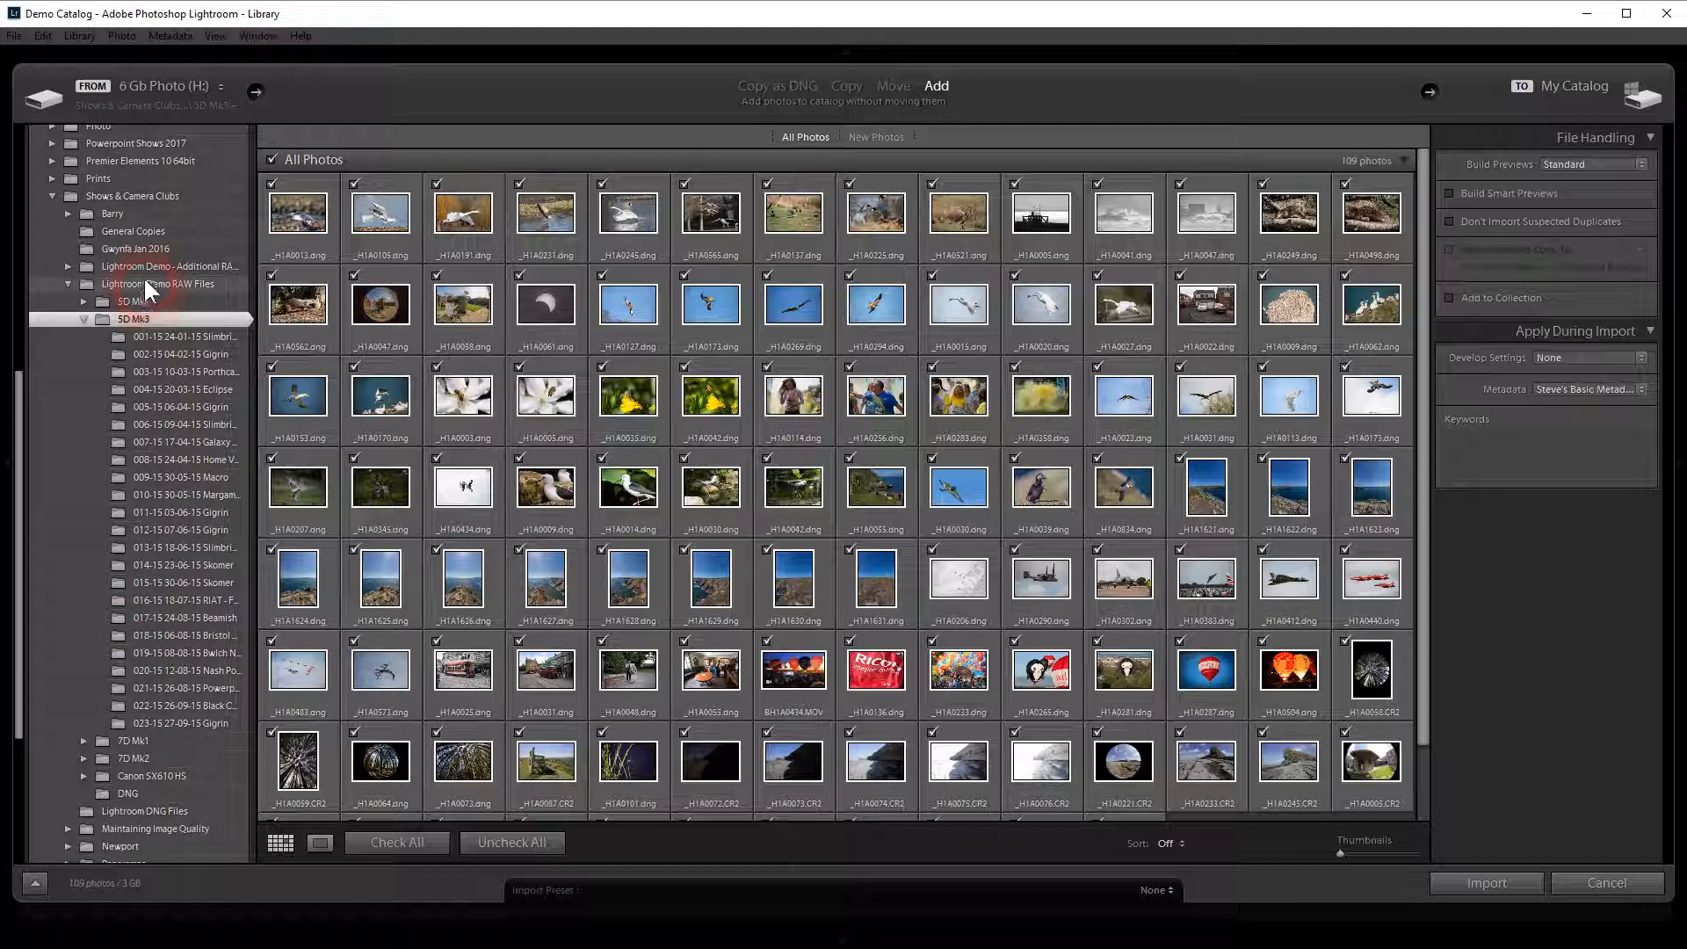
- Collapse the 5D Mk3 folder and set its parent folder, Lightroom Demo RAW Files, as the import source
{"action": "left_click", "coordinate": [77, 318]}
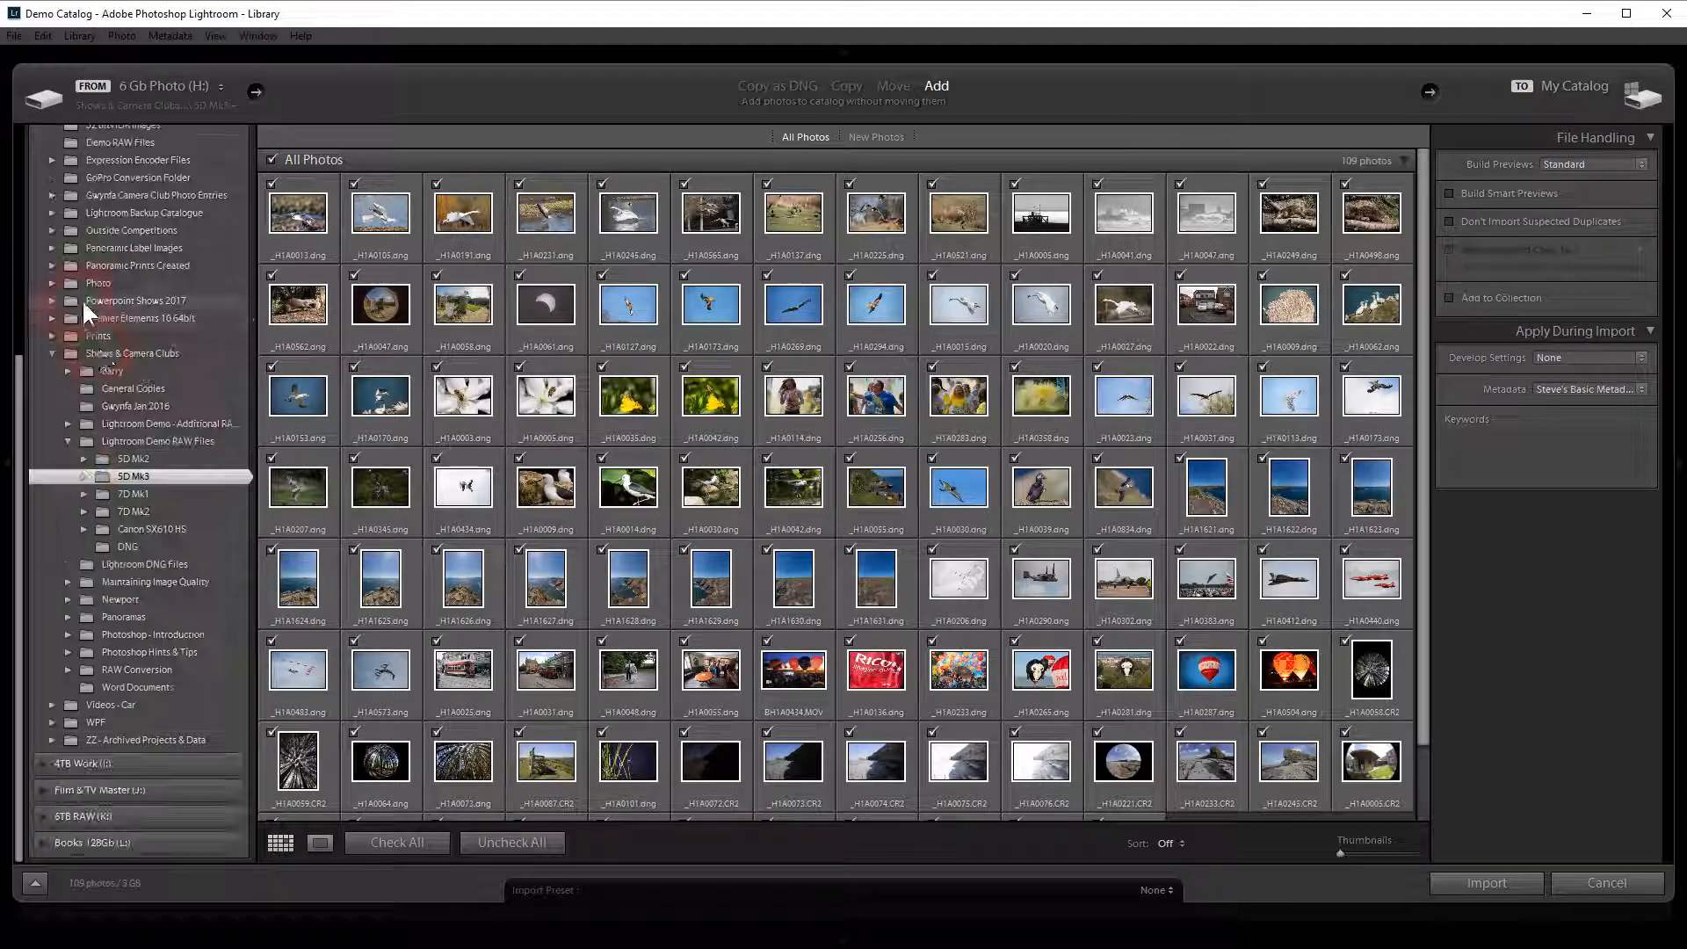
{"action": "left_click", "coordinate": [113, 436]}
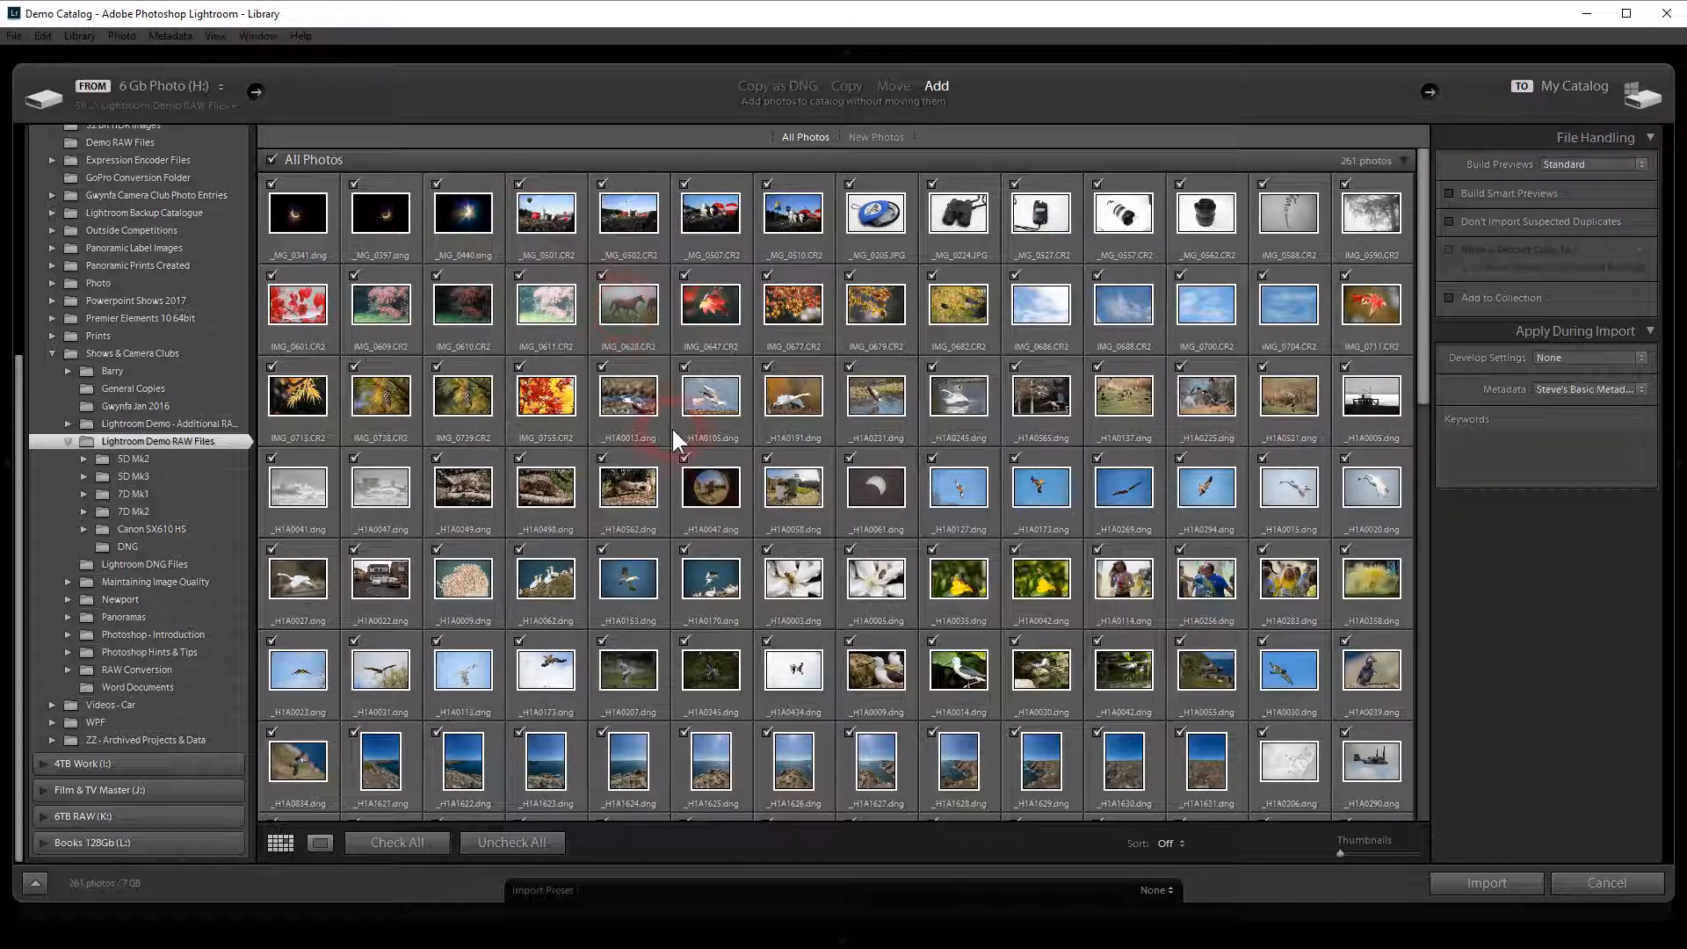
{"action": "mouse_move", "coordinate": [672, 425]}
- Choose Standard as the type of previews to build during the import
{"action": "left_click", "coordinate": [1618, 164]}
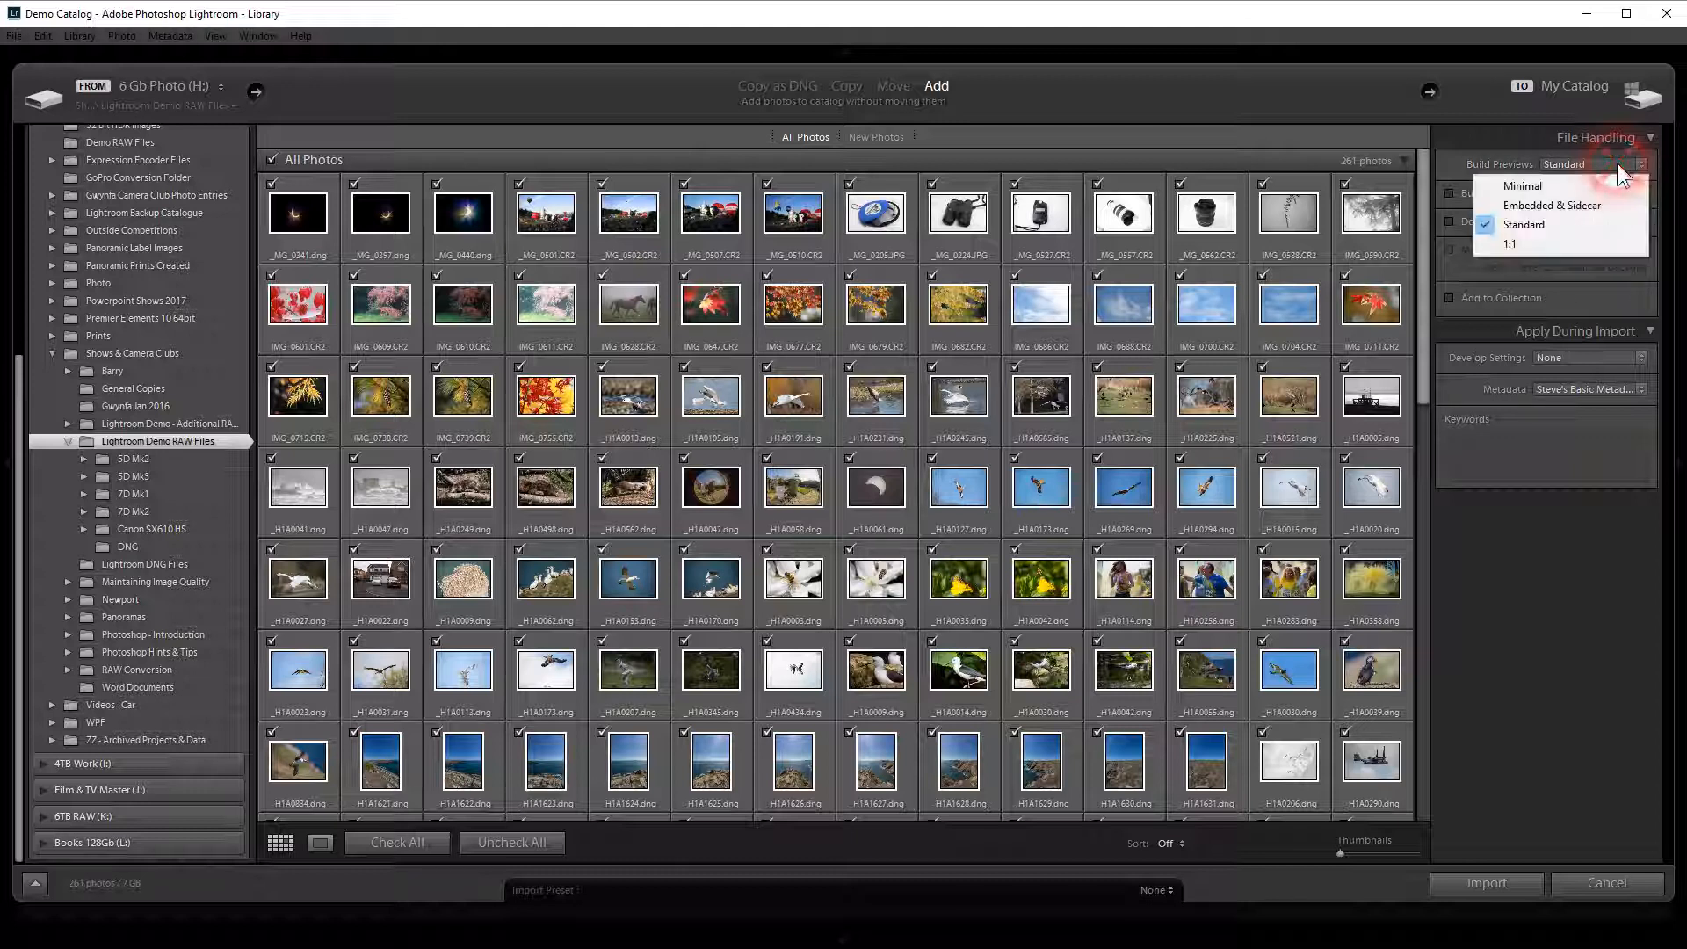
{"action": "left_click", "coordinate": [1530, 227]}
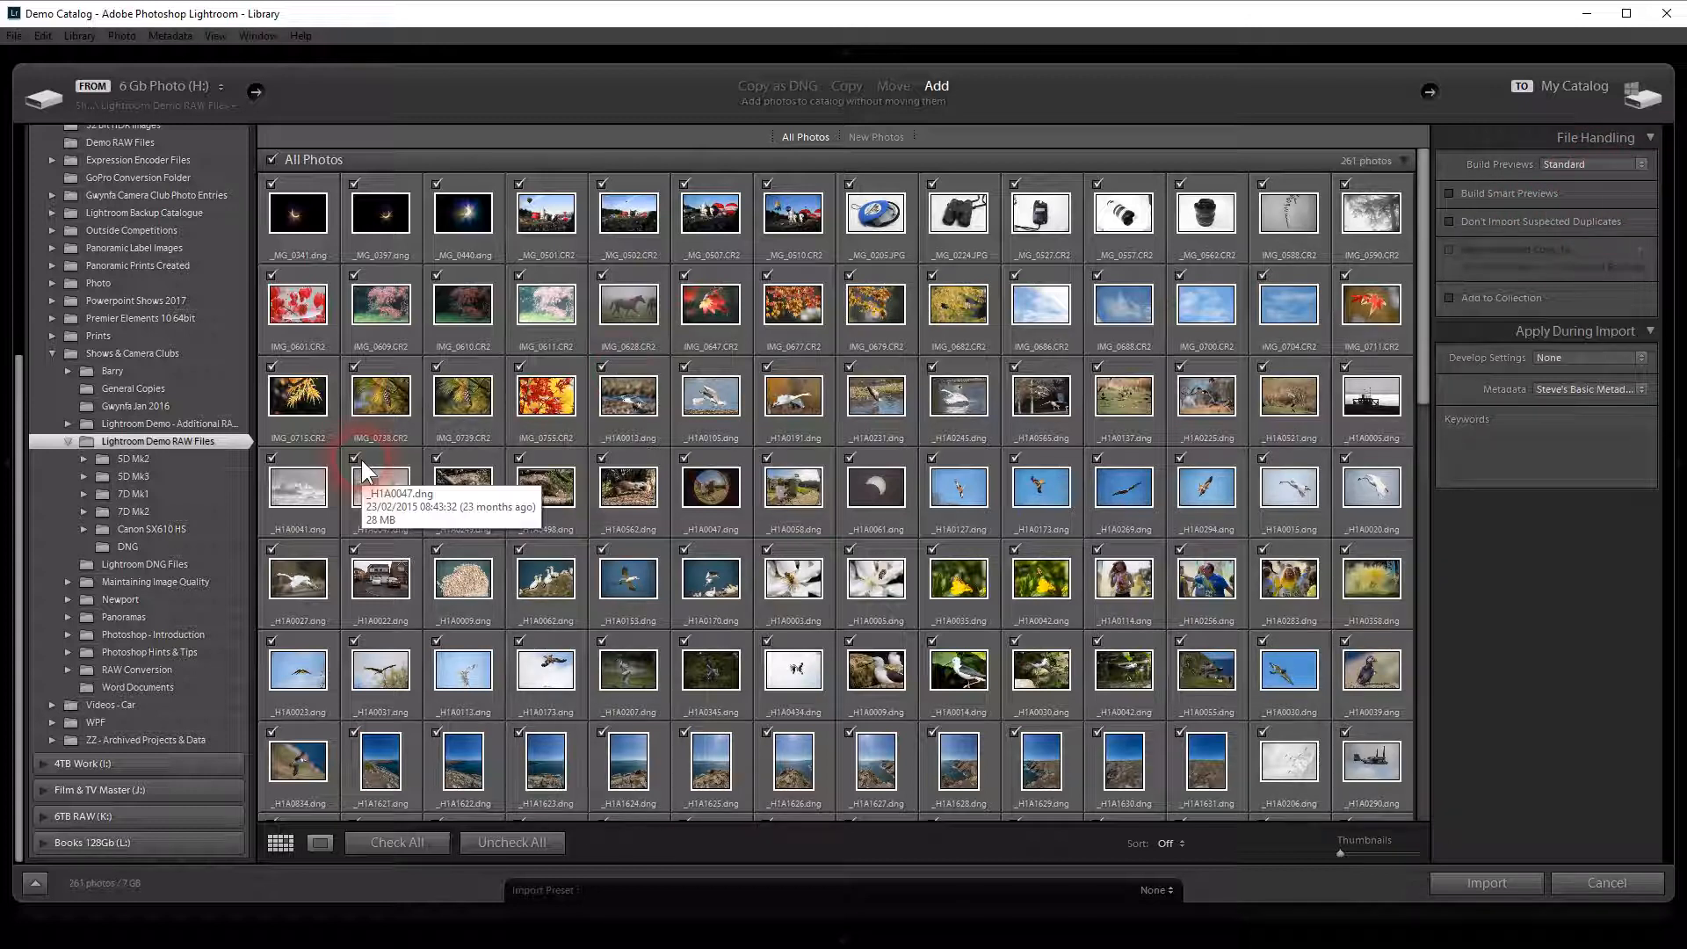
{"action": "left_click", "coordinate": [1518, 482]}
{"action": "left_click", "coordinate": [1589, 534]}
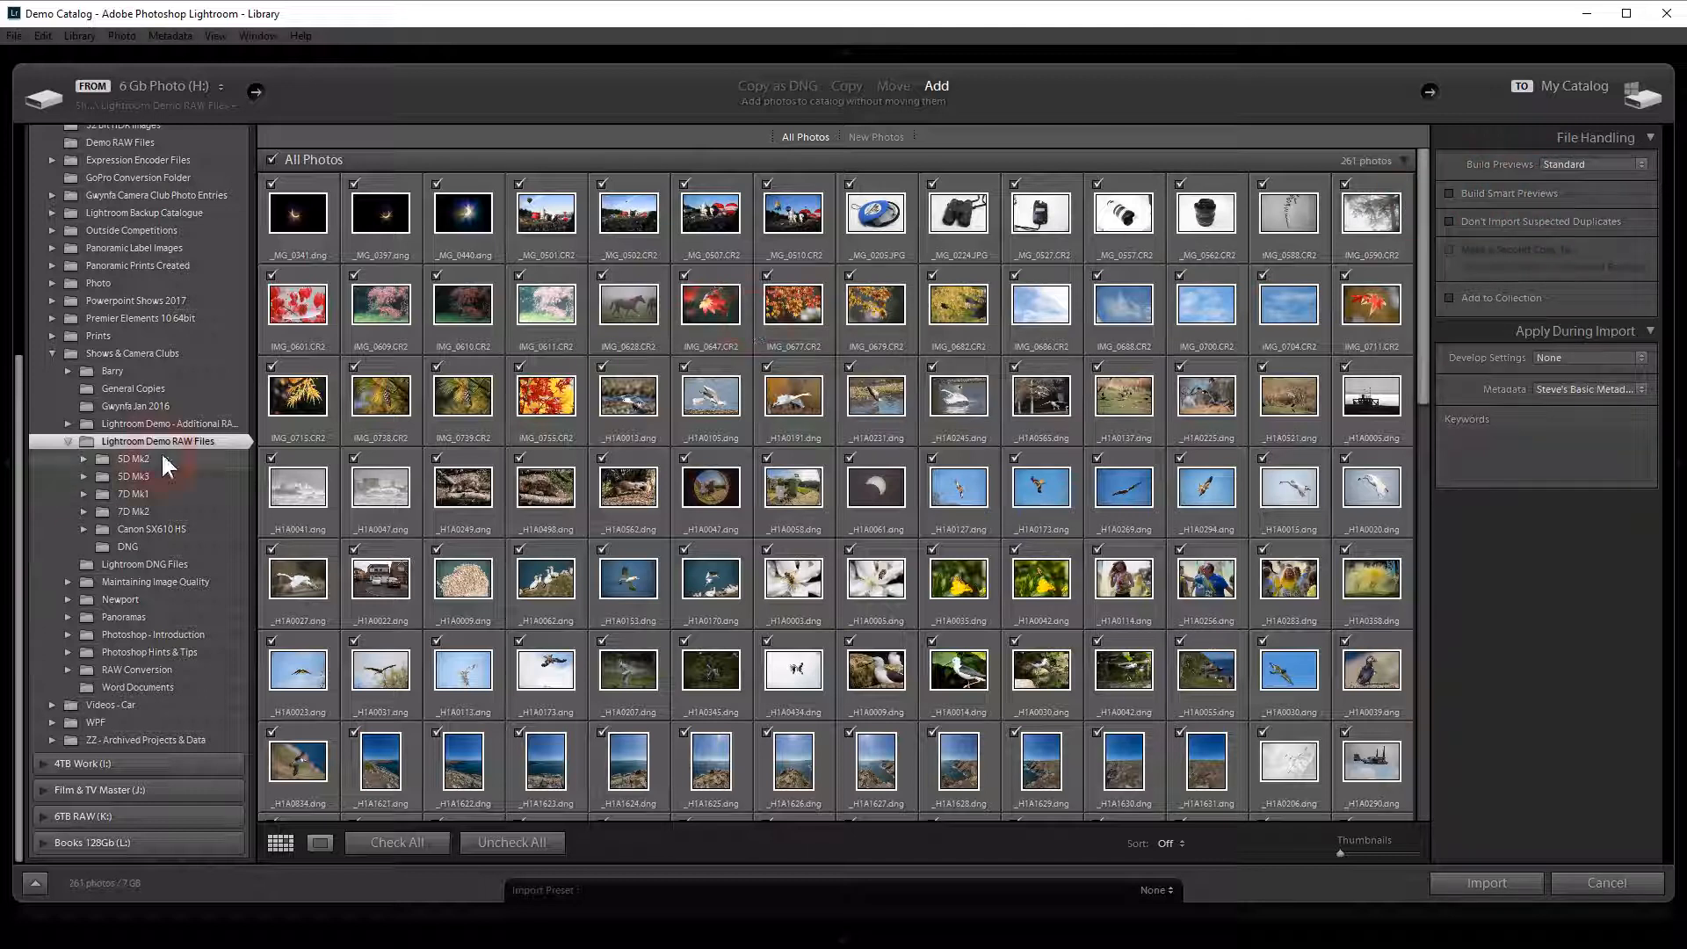
{"action": "left_click_drag", "start_coordinate": [19, 471], "coordinate": [24, 273]}
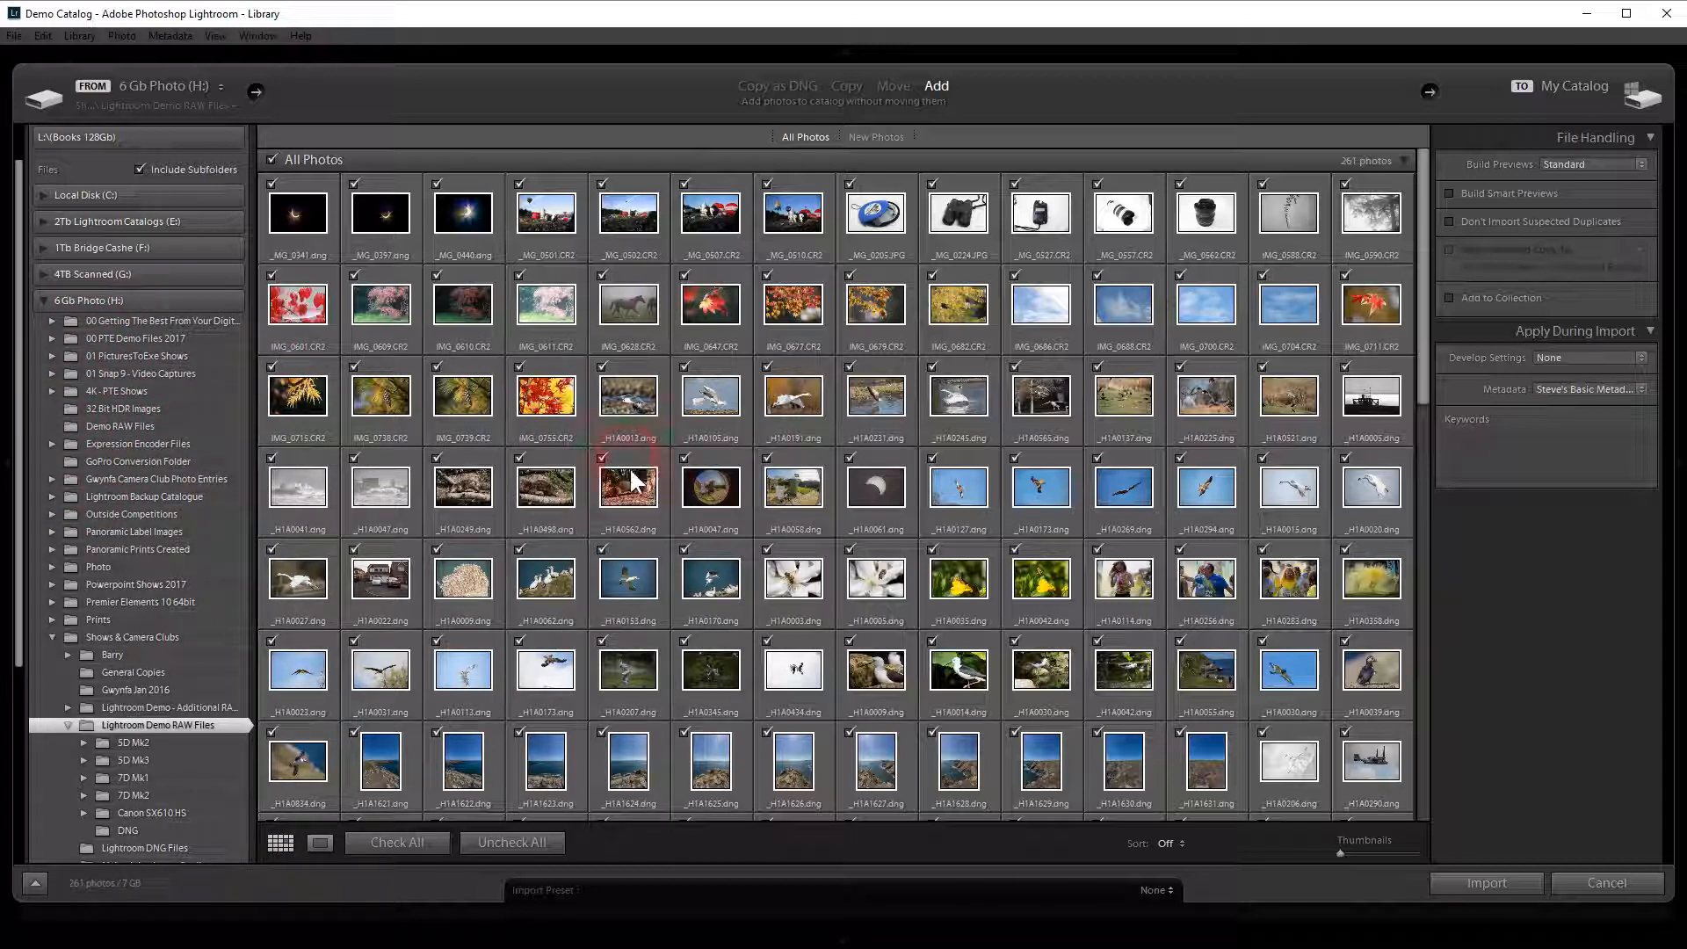
{"action": "mouse_move", "coordinate": [632, 481]}
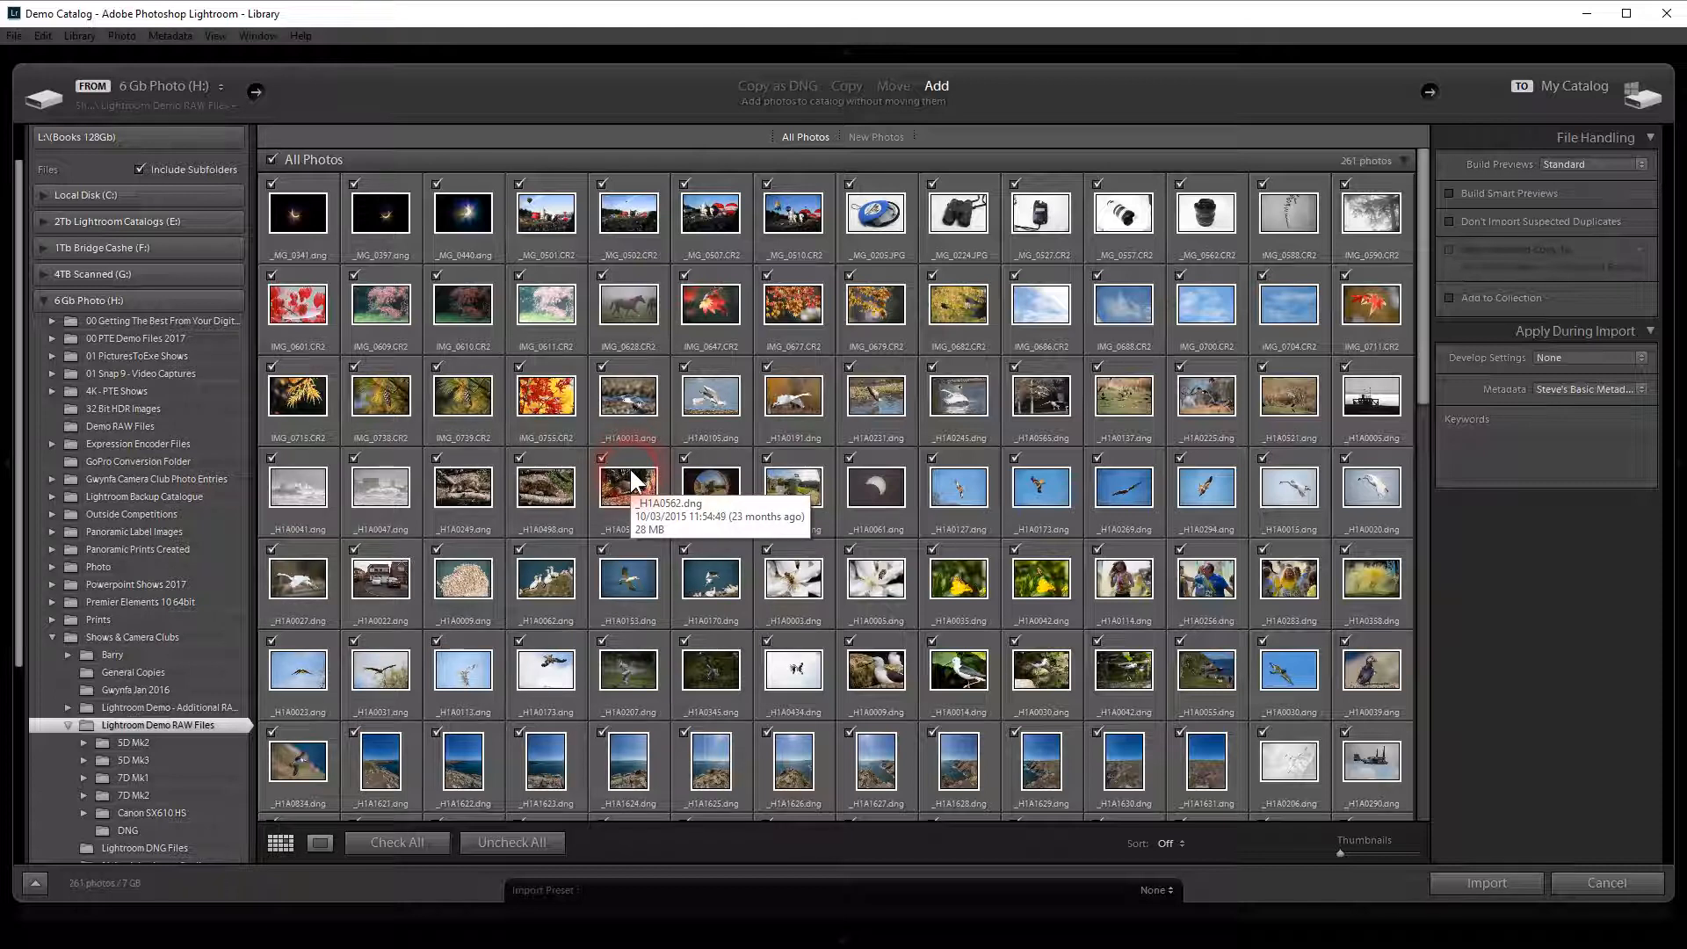
{"action": "left_click", "coordinate": [1458, 188]}
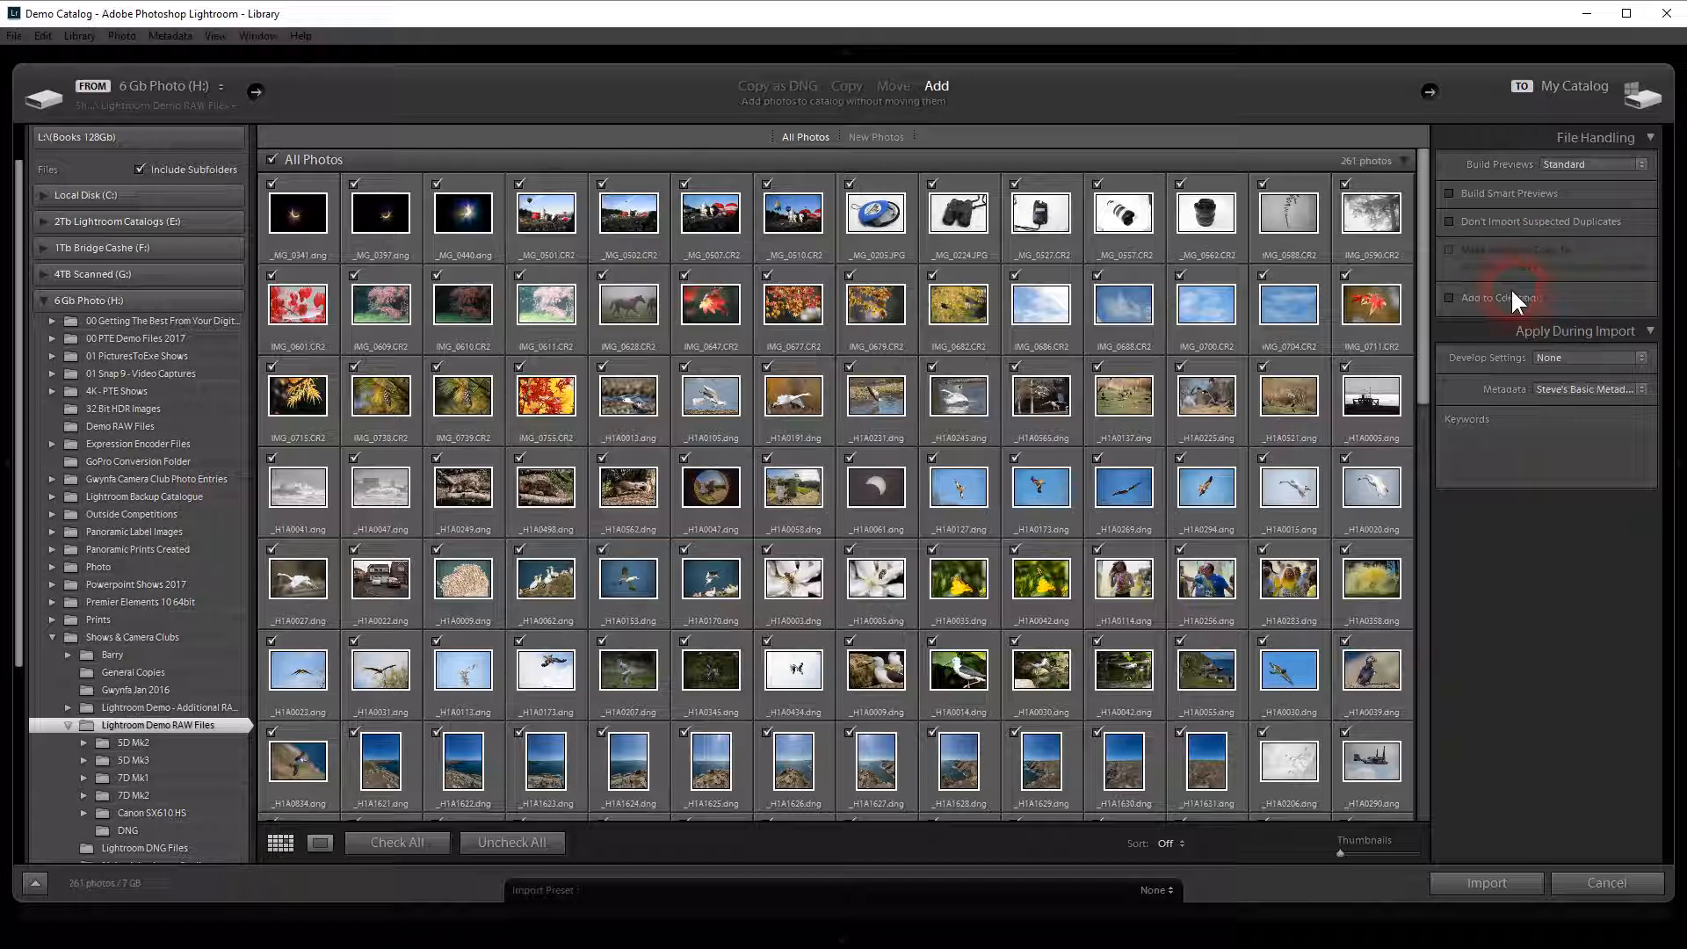
{"action": "left_click", "coordinate": [1578, 298]}
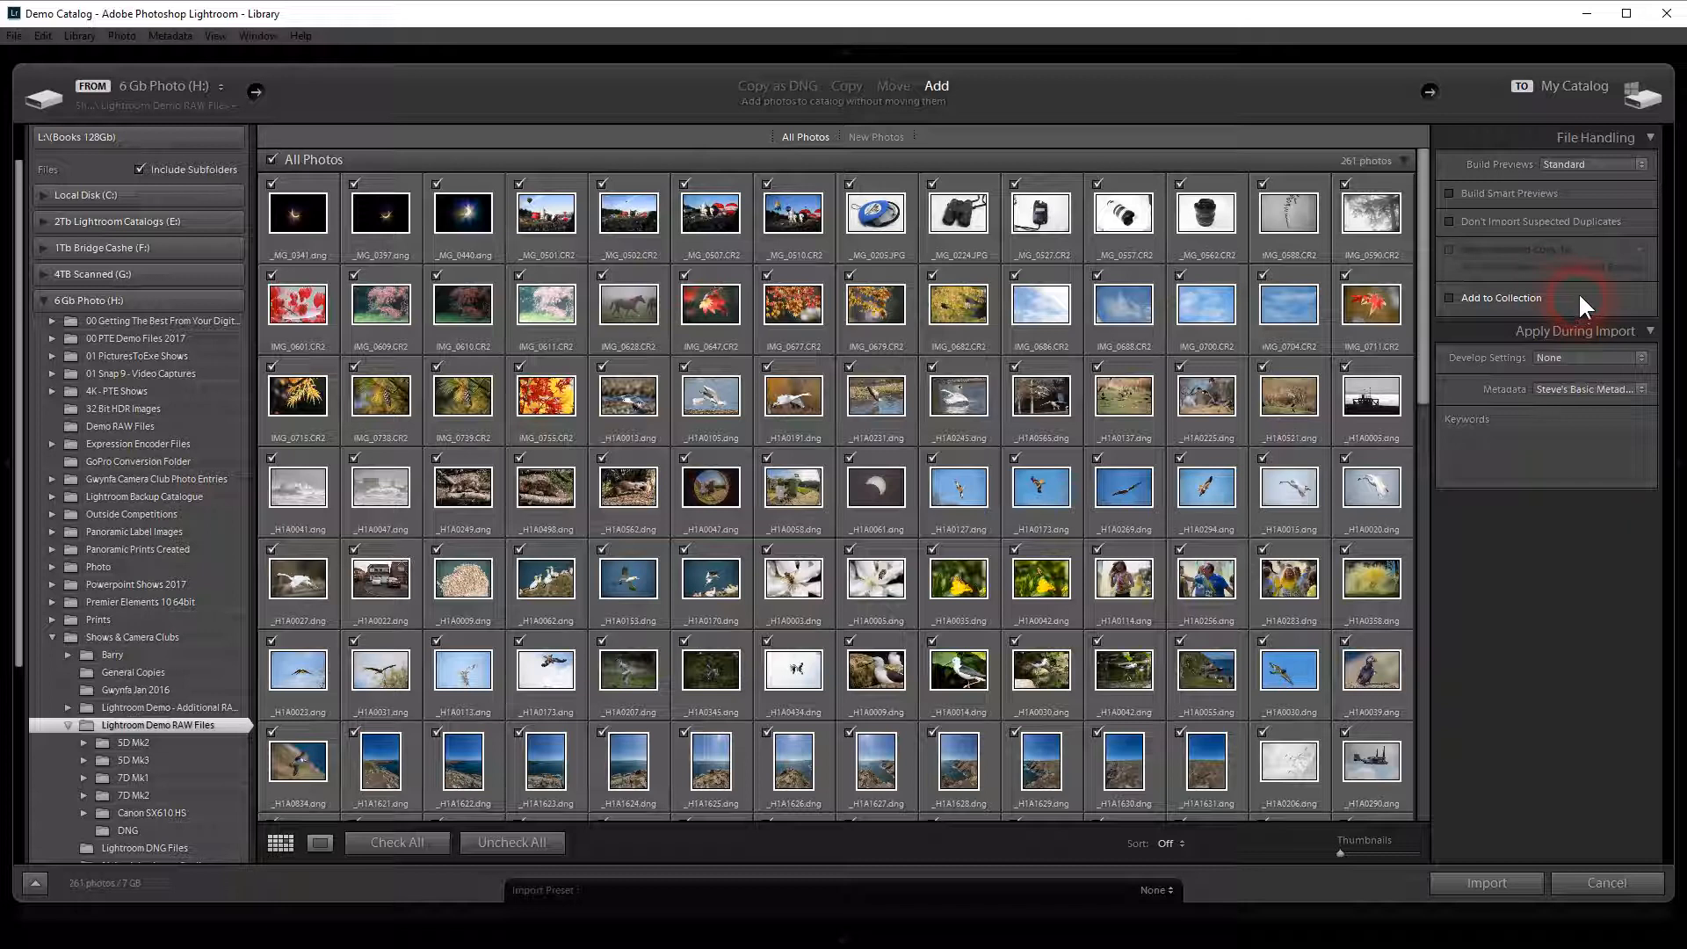
{"action": "left_click", "coordinate": [1508, 256]}
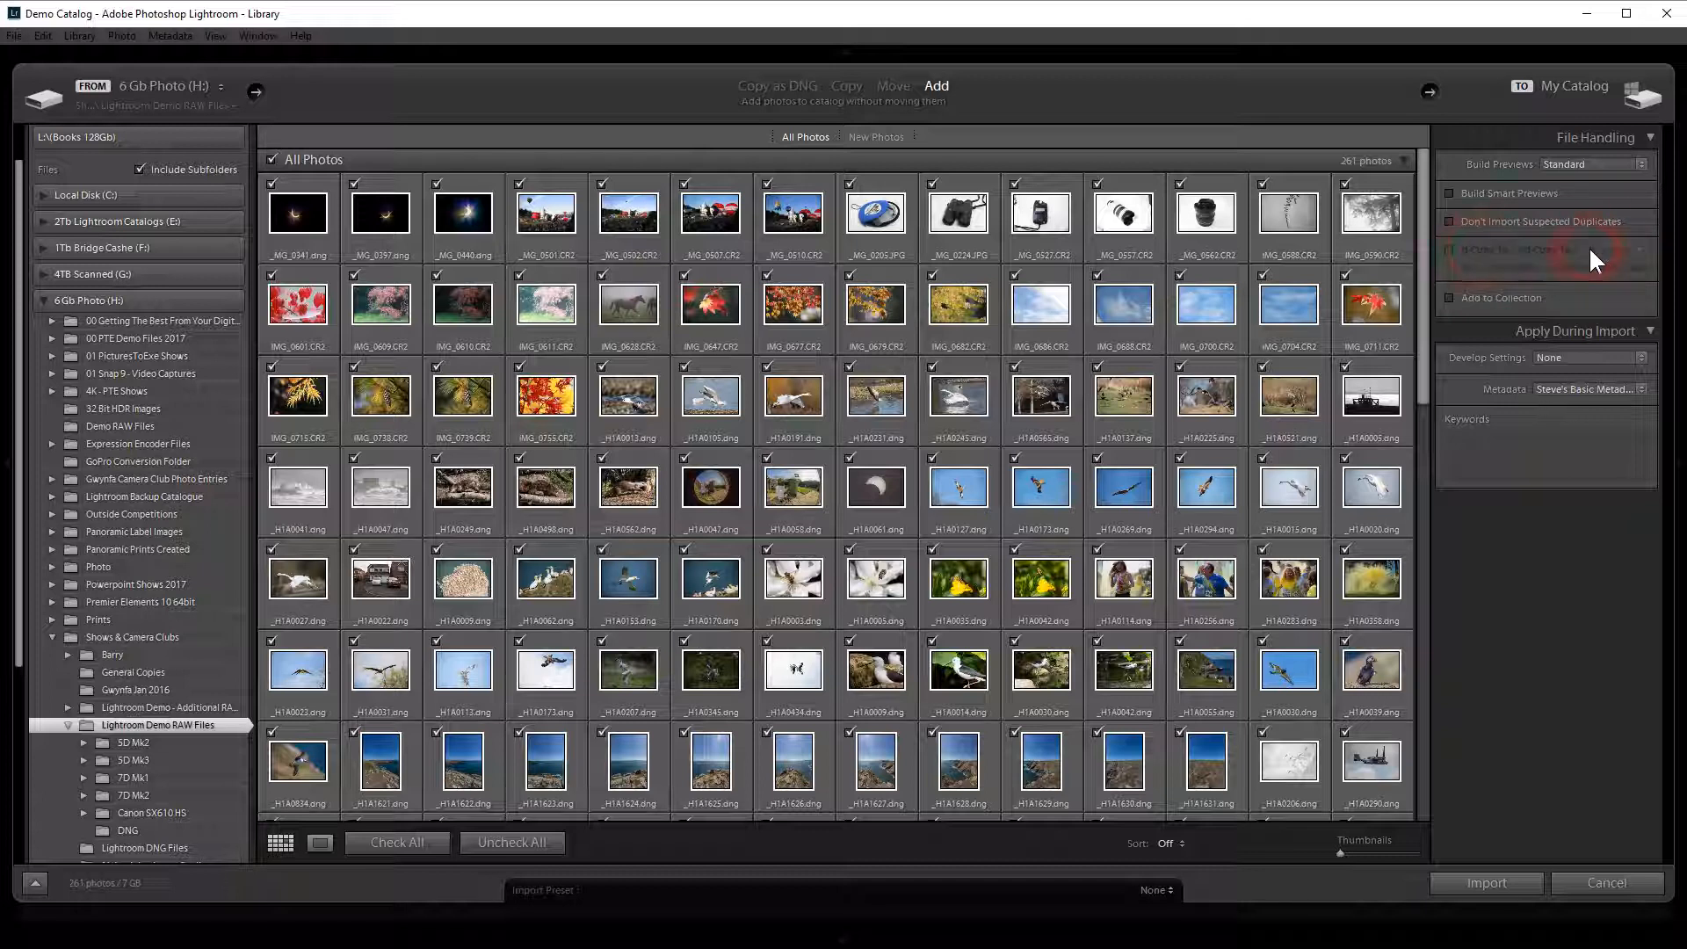
{"action": "left_click", "coordinate": [959, 100]}
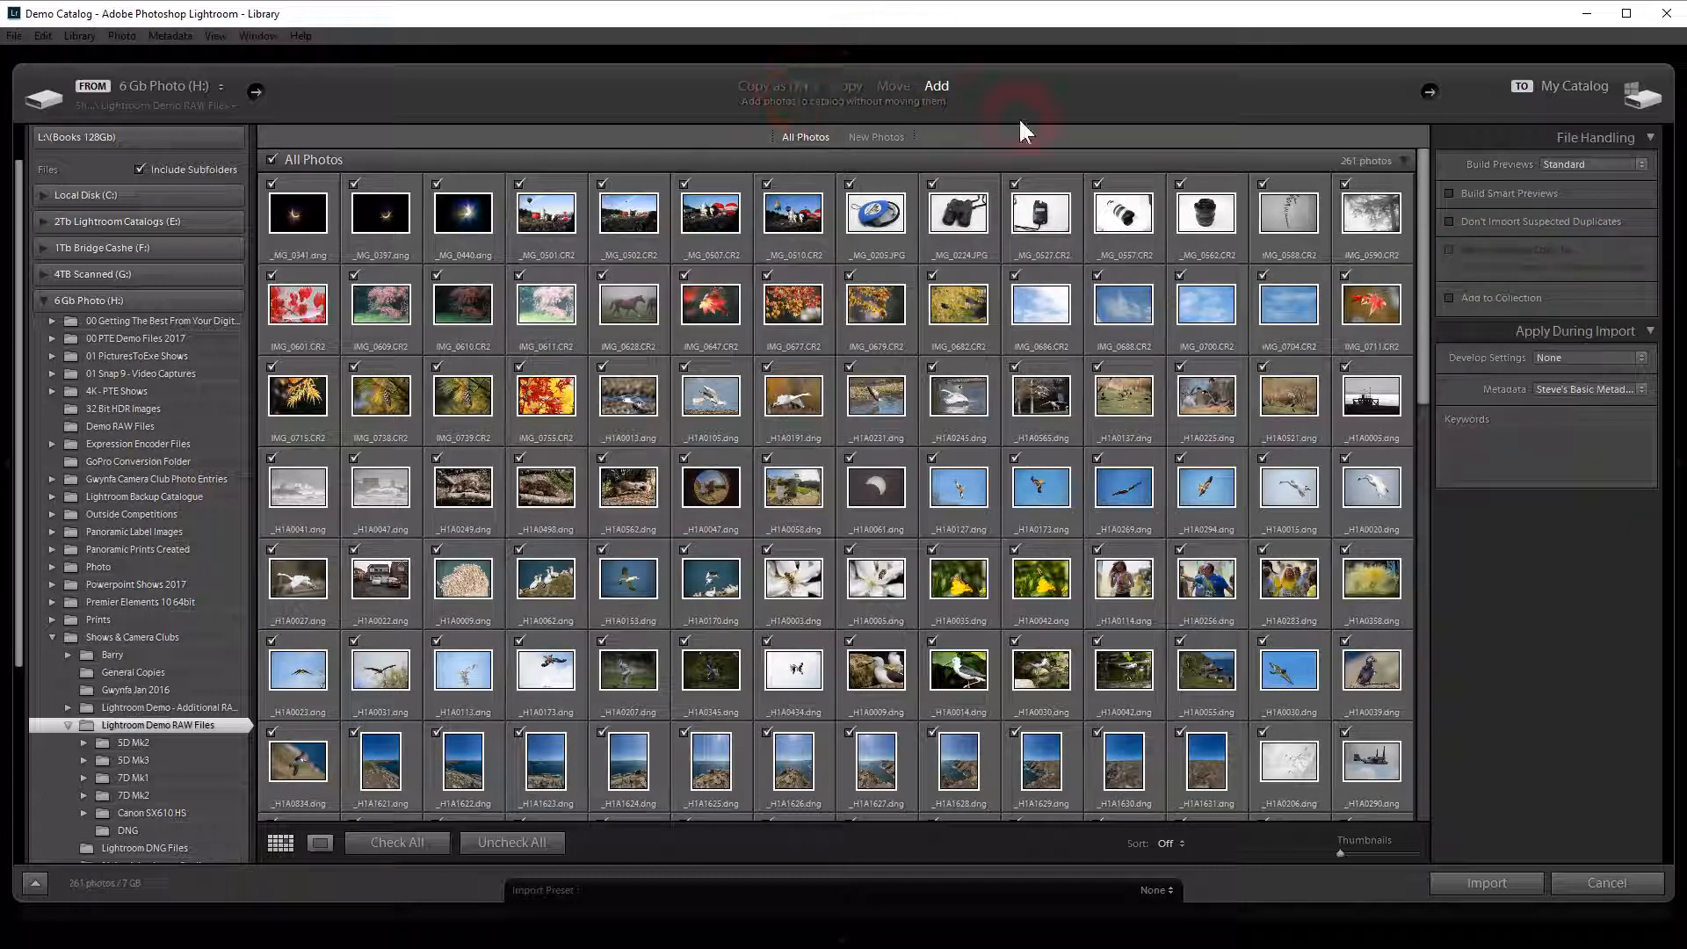
{"action": "left_click", "coordinate": [1283, 374]}
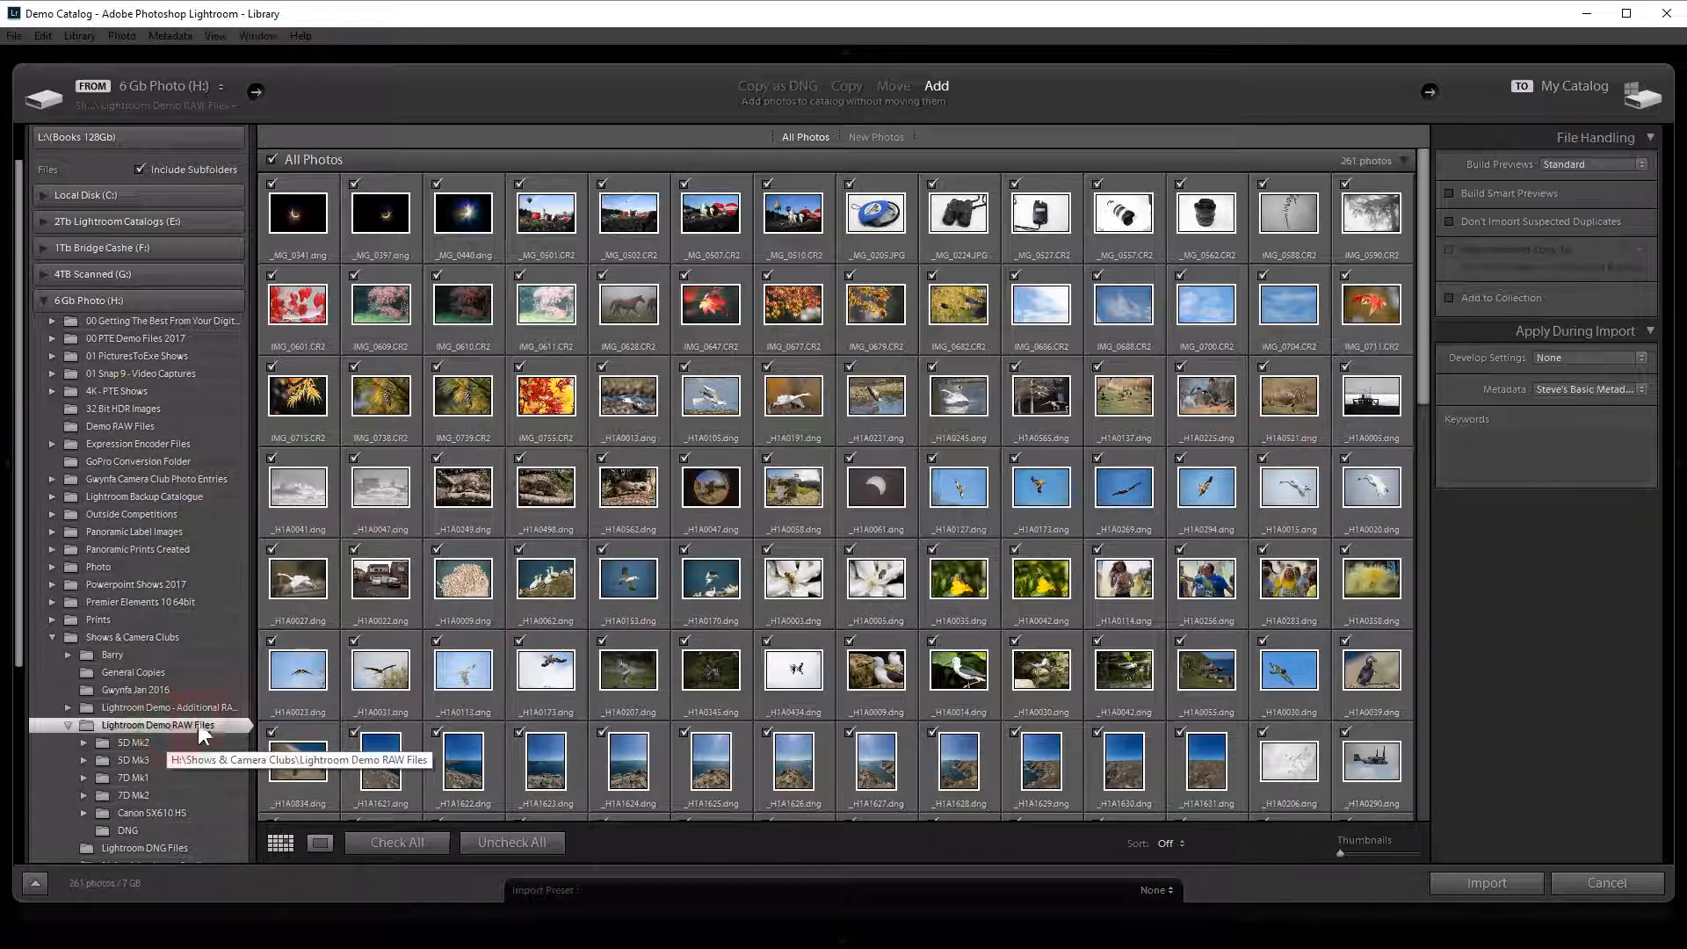
- Look through the develop presets offered for the import, including User Presets and the B&W filter presets, and keep Develop Settings at None
{"action": "left_click", "coordinate": [1641, 358]}
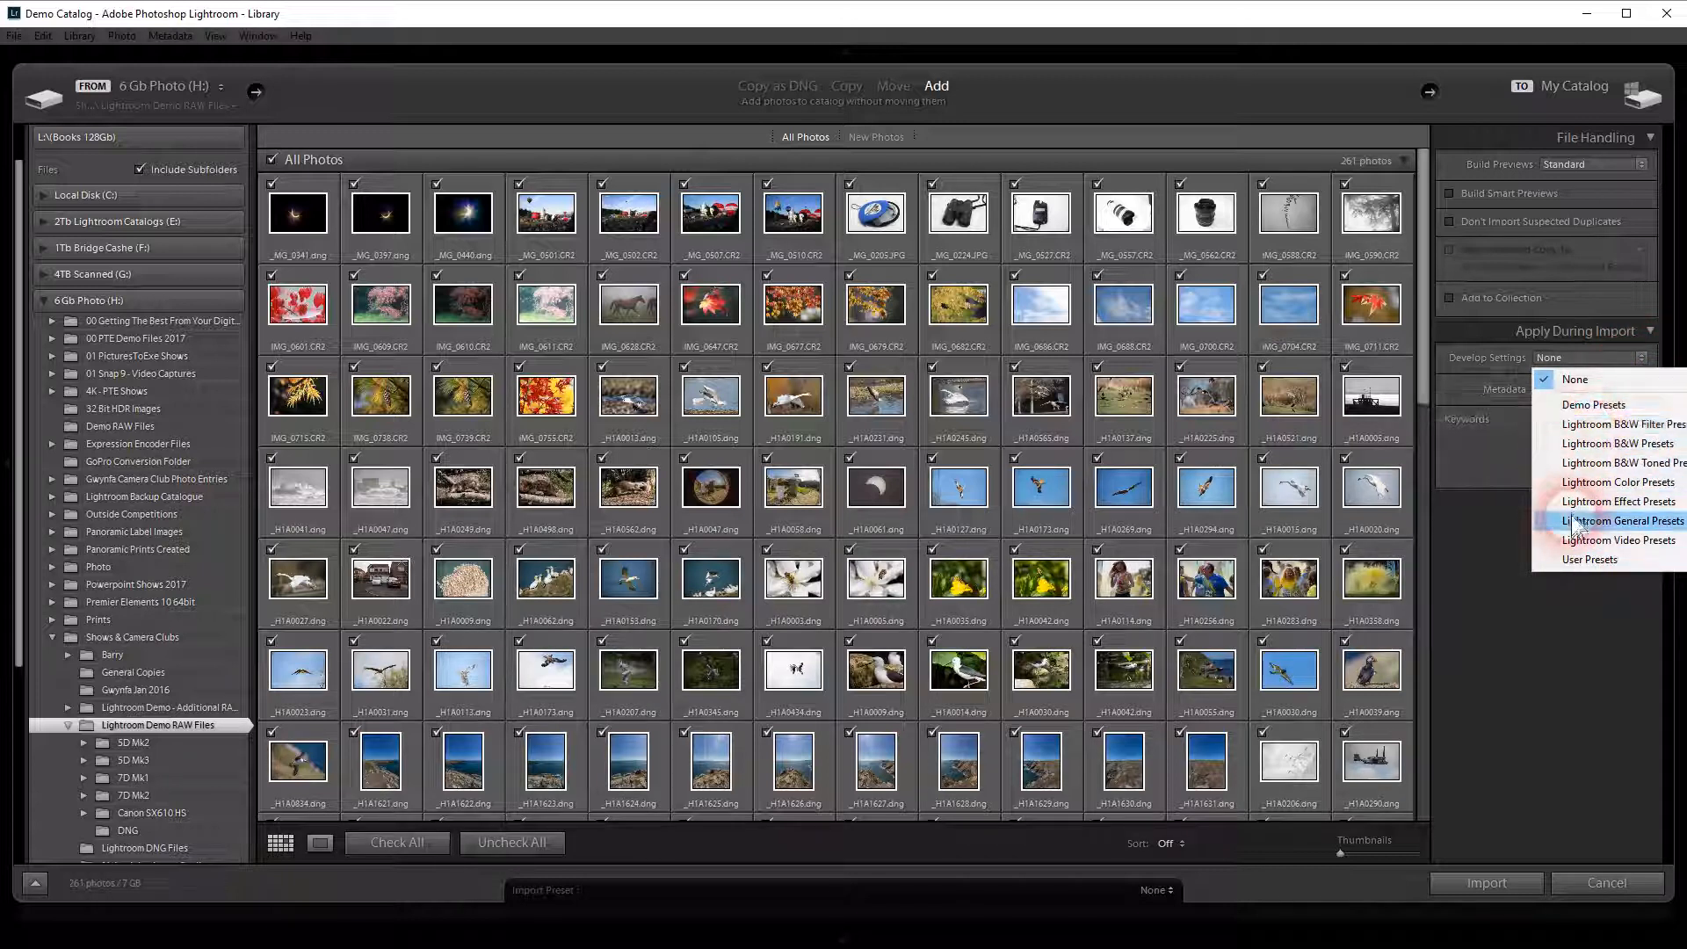
{"action": "left_click", "coordinate": [1593, 561]}
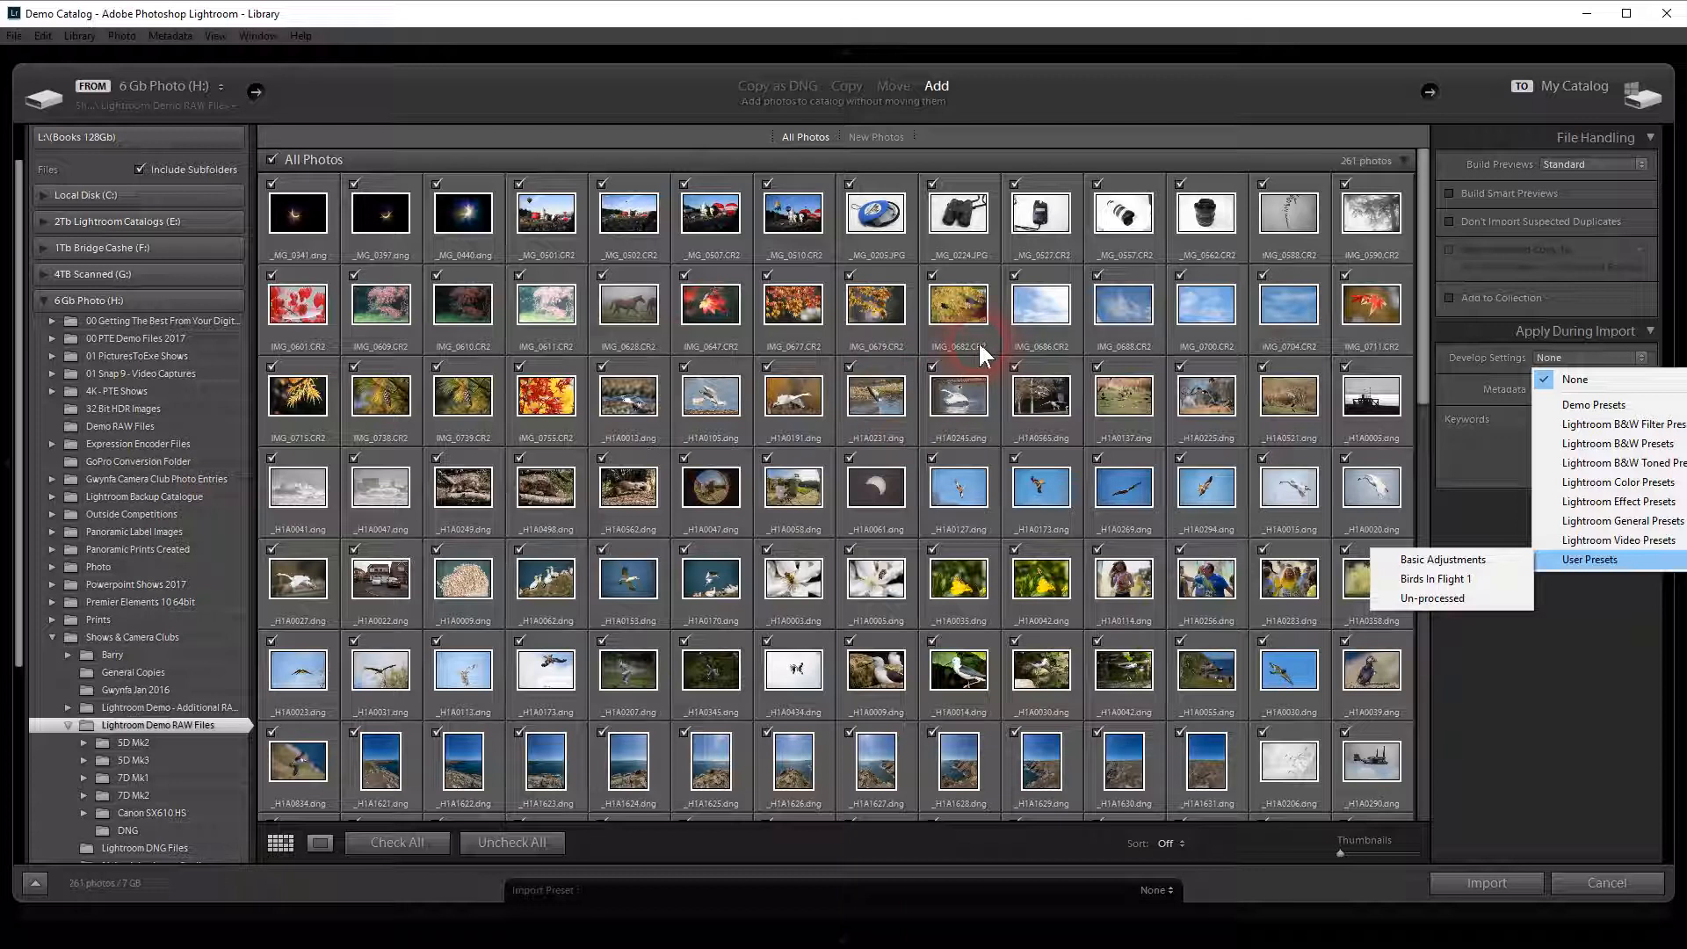
{"action": "mouse_move", "coordinate": [1553, 430]}
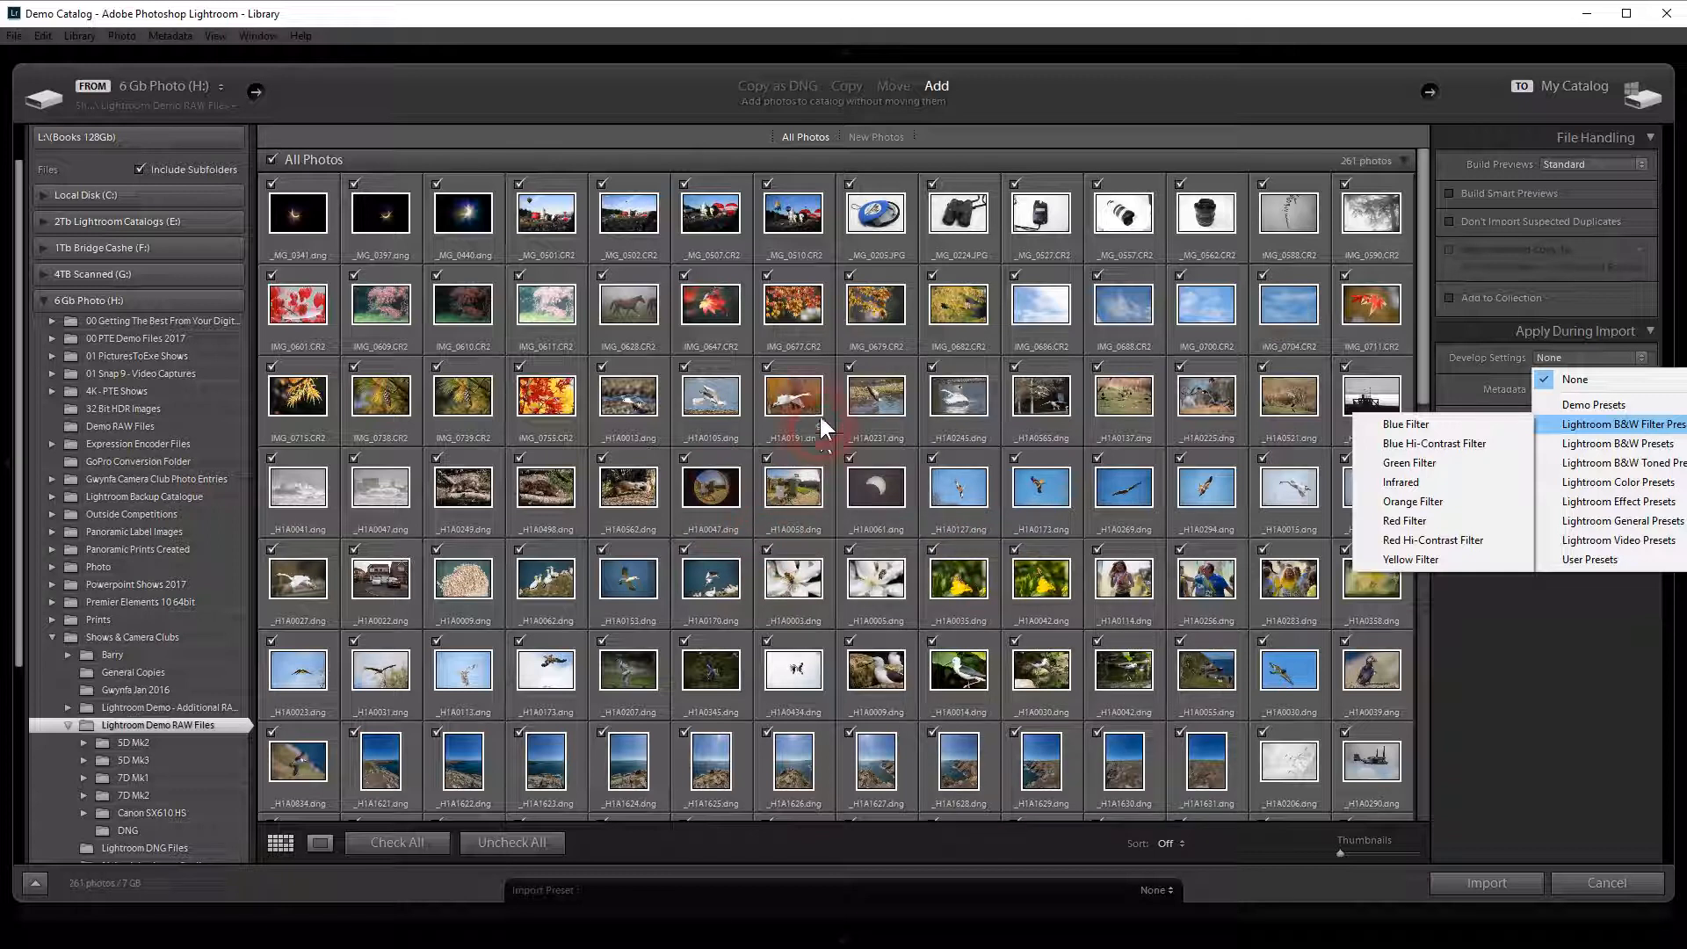
{"action": "left_click", "coordinate": [1621, 376]}
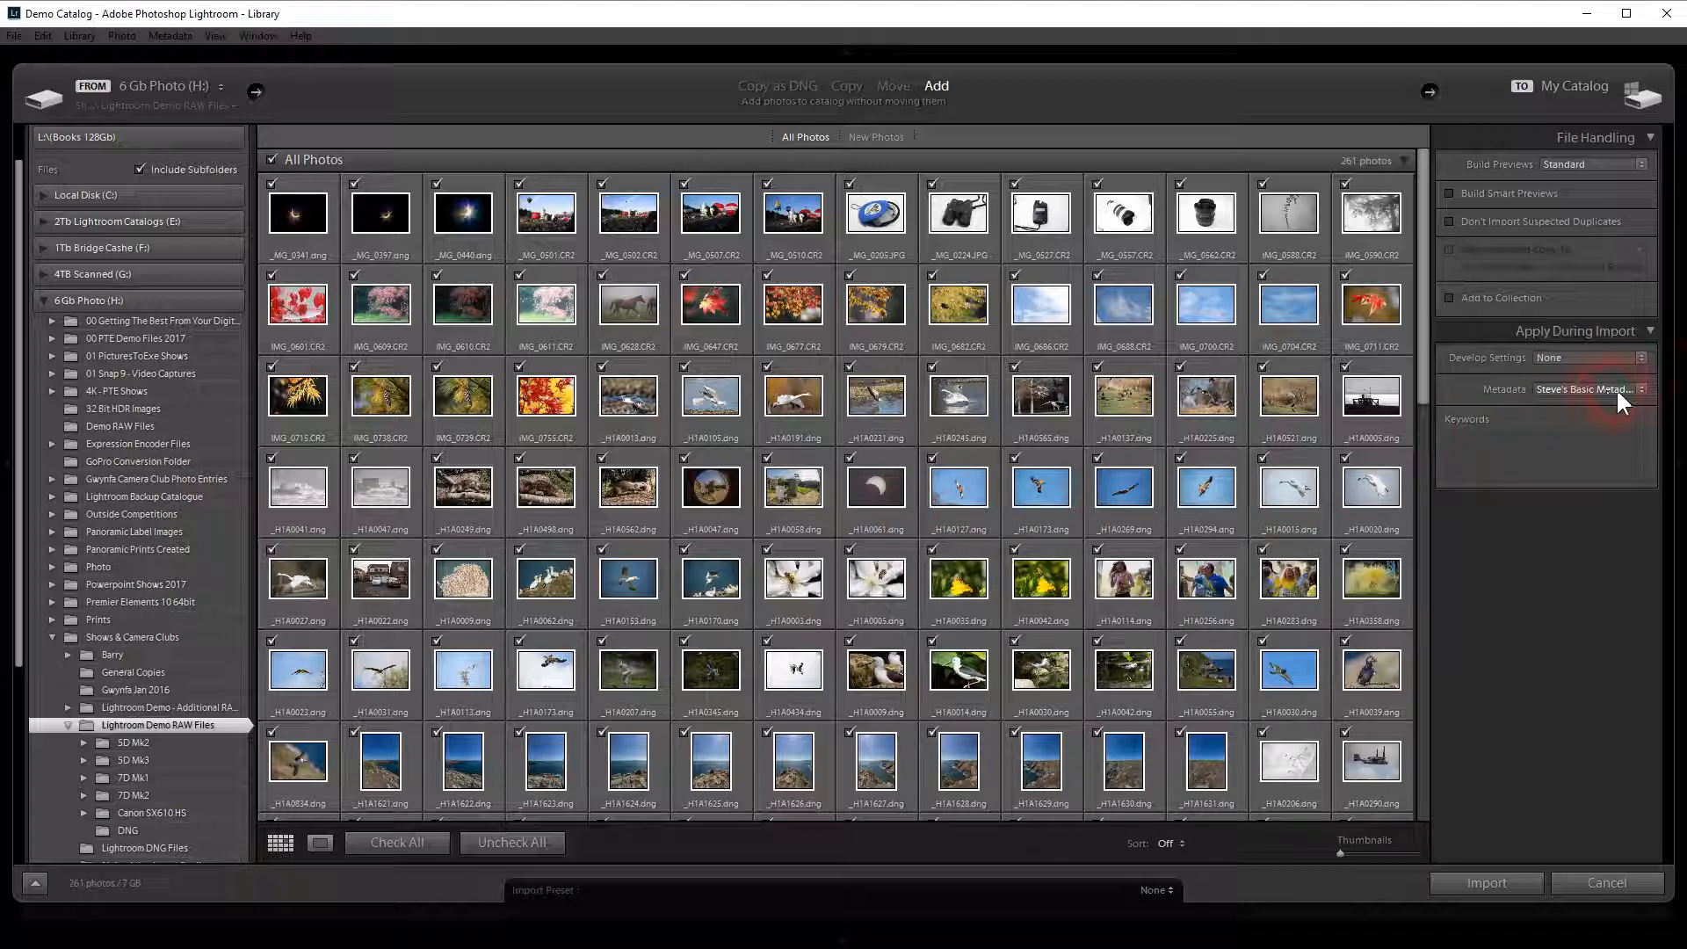
- Keep the personal Basic Metadata preset as the metadata applied during the import
{"action": "left_click", "coordinate": [1642, 388]}
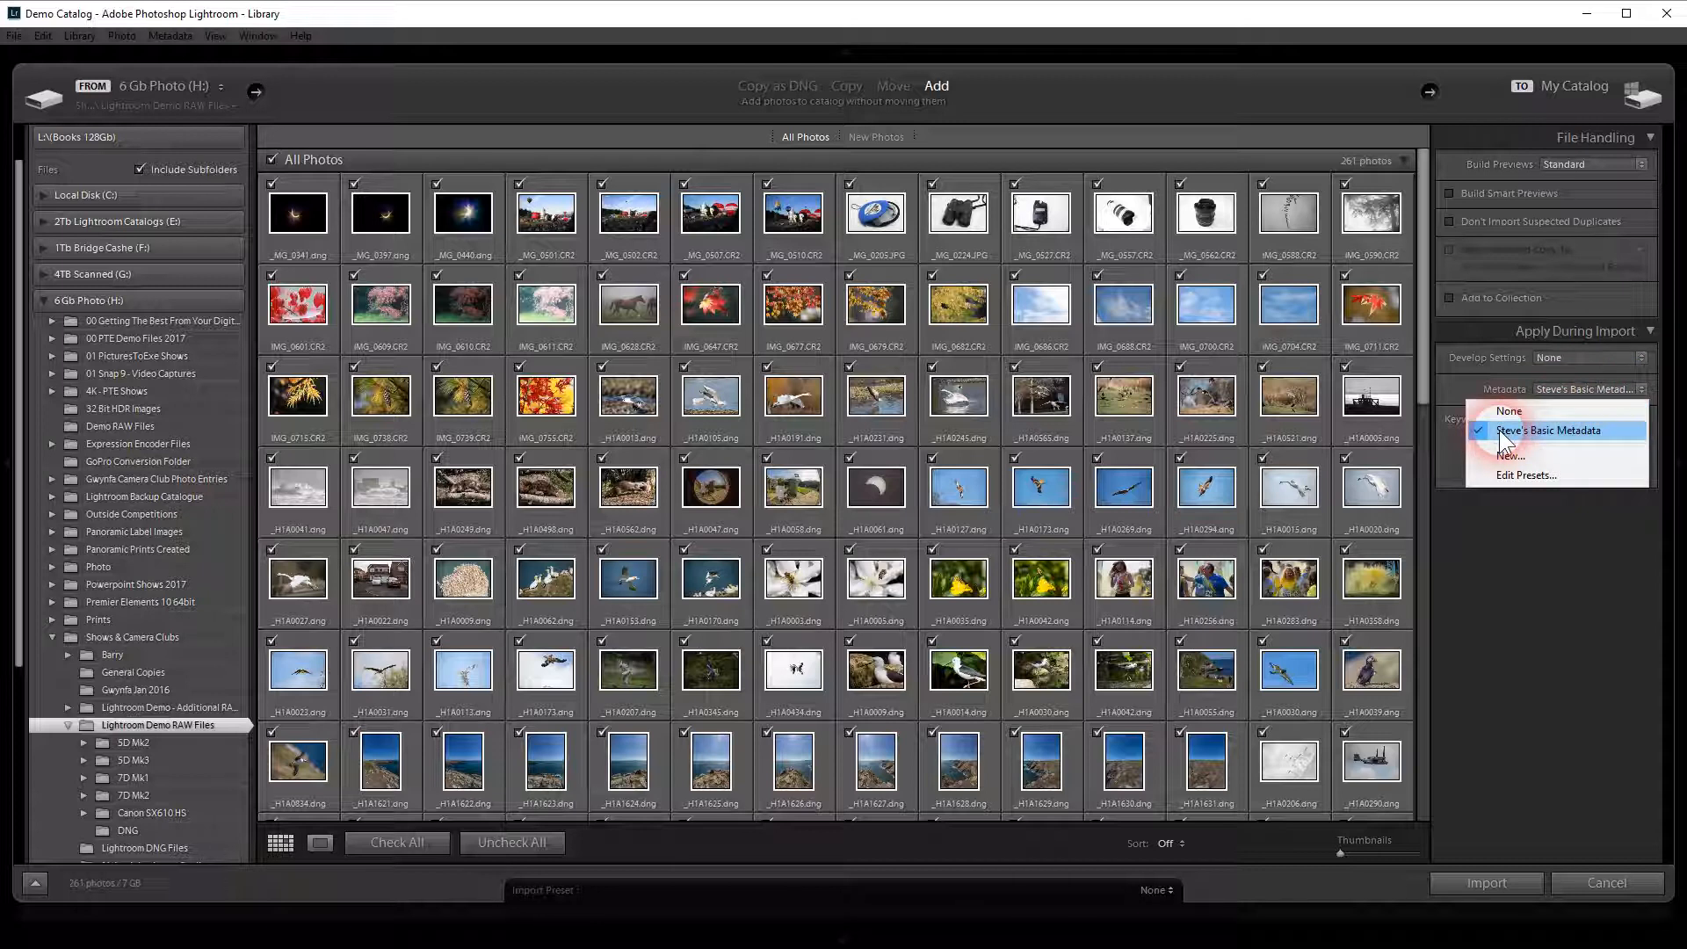
{"action": "left_click", "coordinate": [1555, 428]}
{"action": "left_click", "coordinate": [1522, 466]}
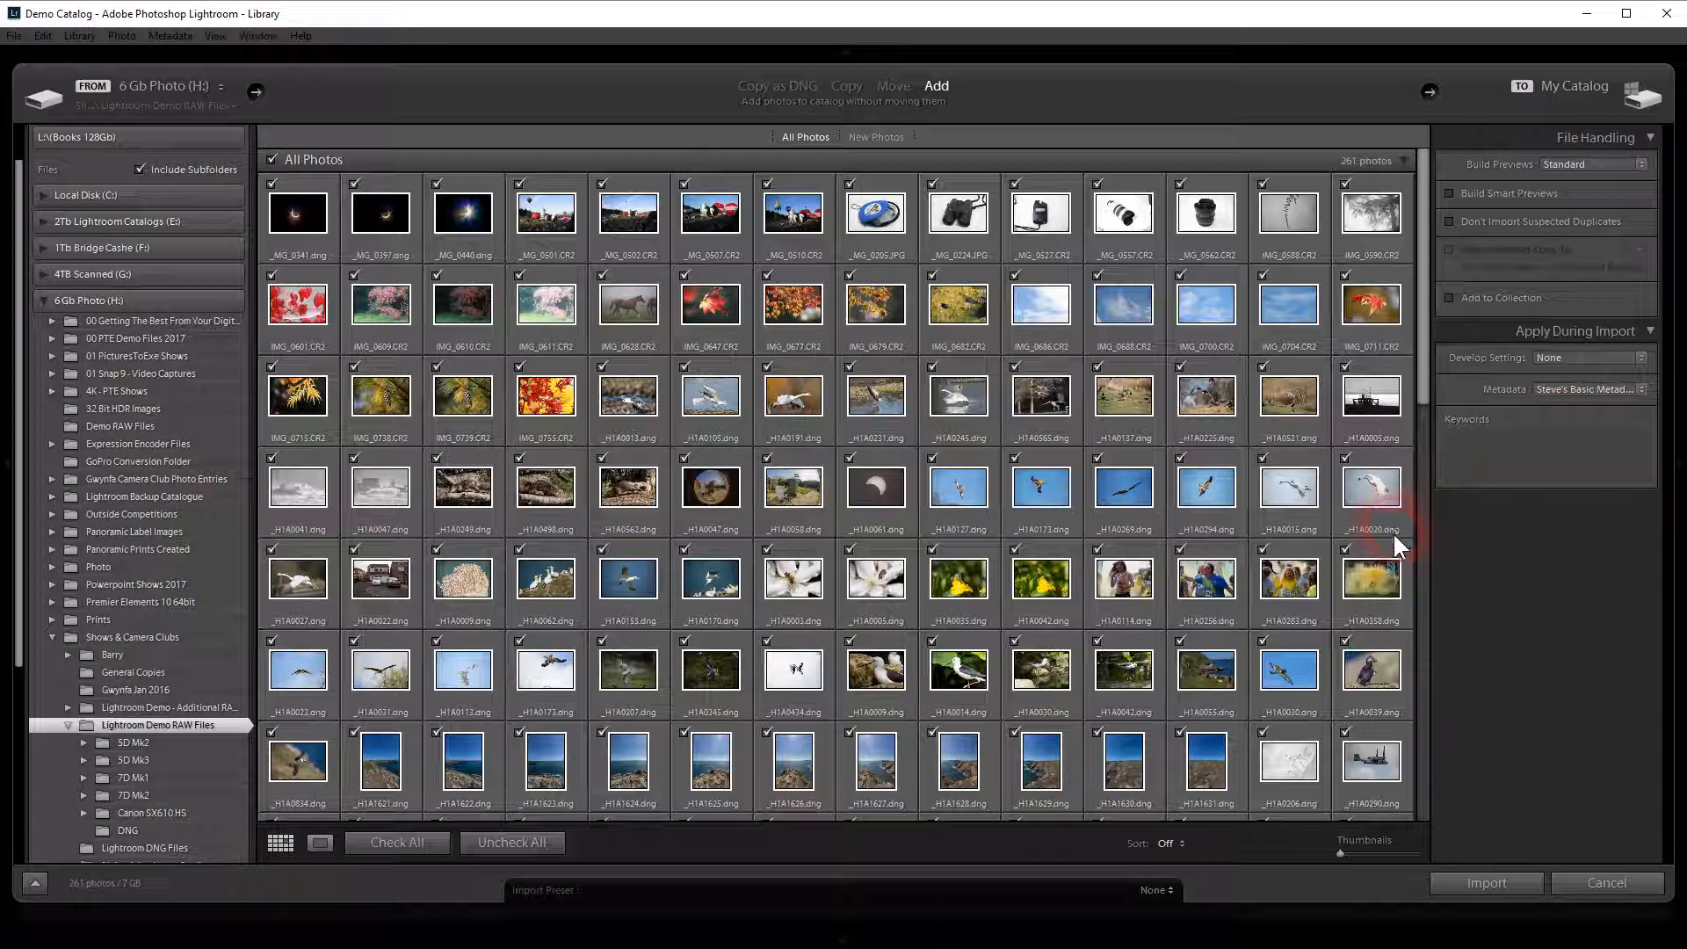
- Import all marked photos from the Lightroom Demo RAW Files folder and check the progress of the background tasks
{"action": "mouse_move", "coordinate": [1386, 551]}
{"action": "left_click", "coordinate": [1475, 882]}
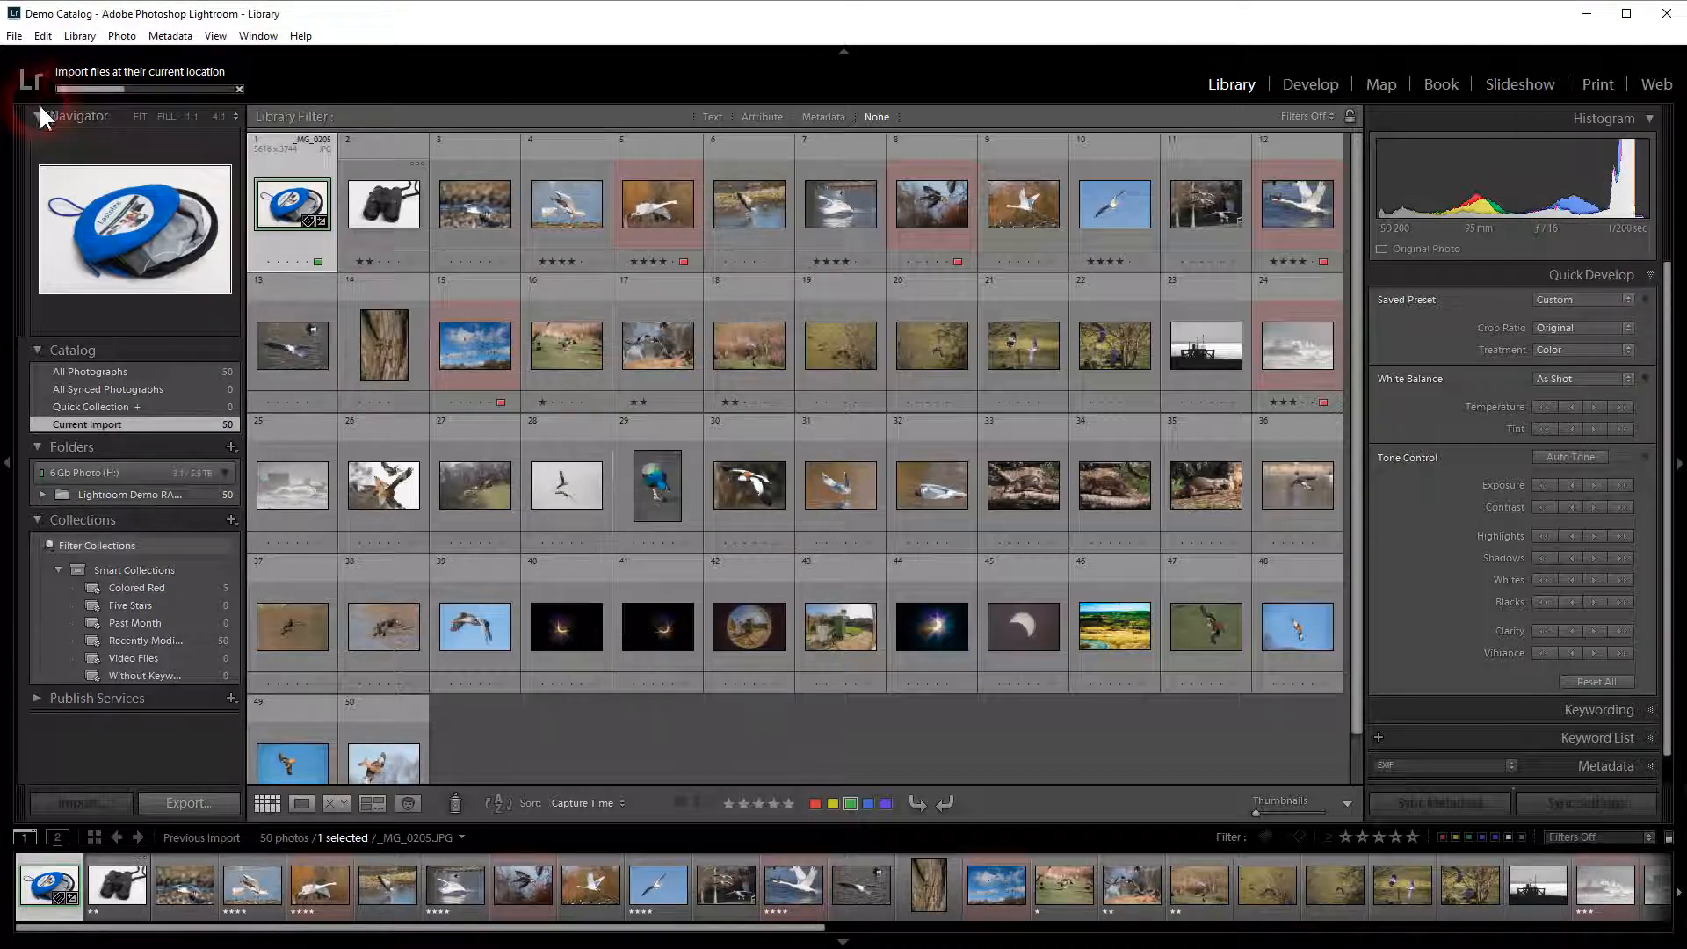
{"action": "left_click", "coordinate": [72, 81]}
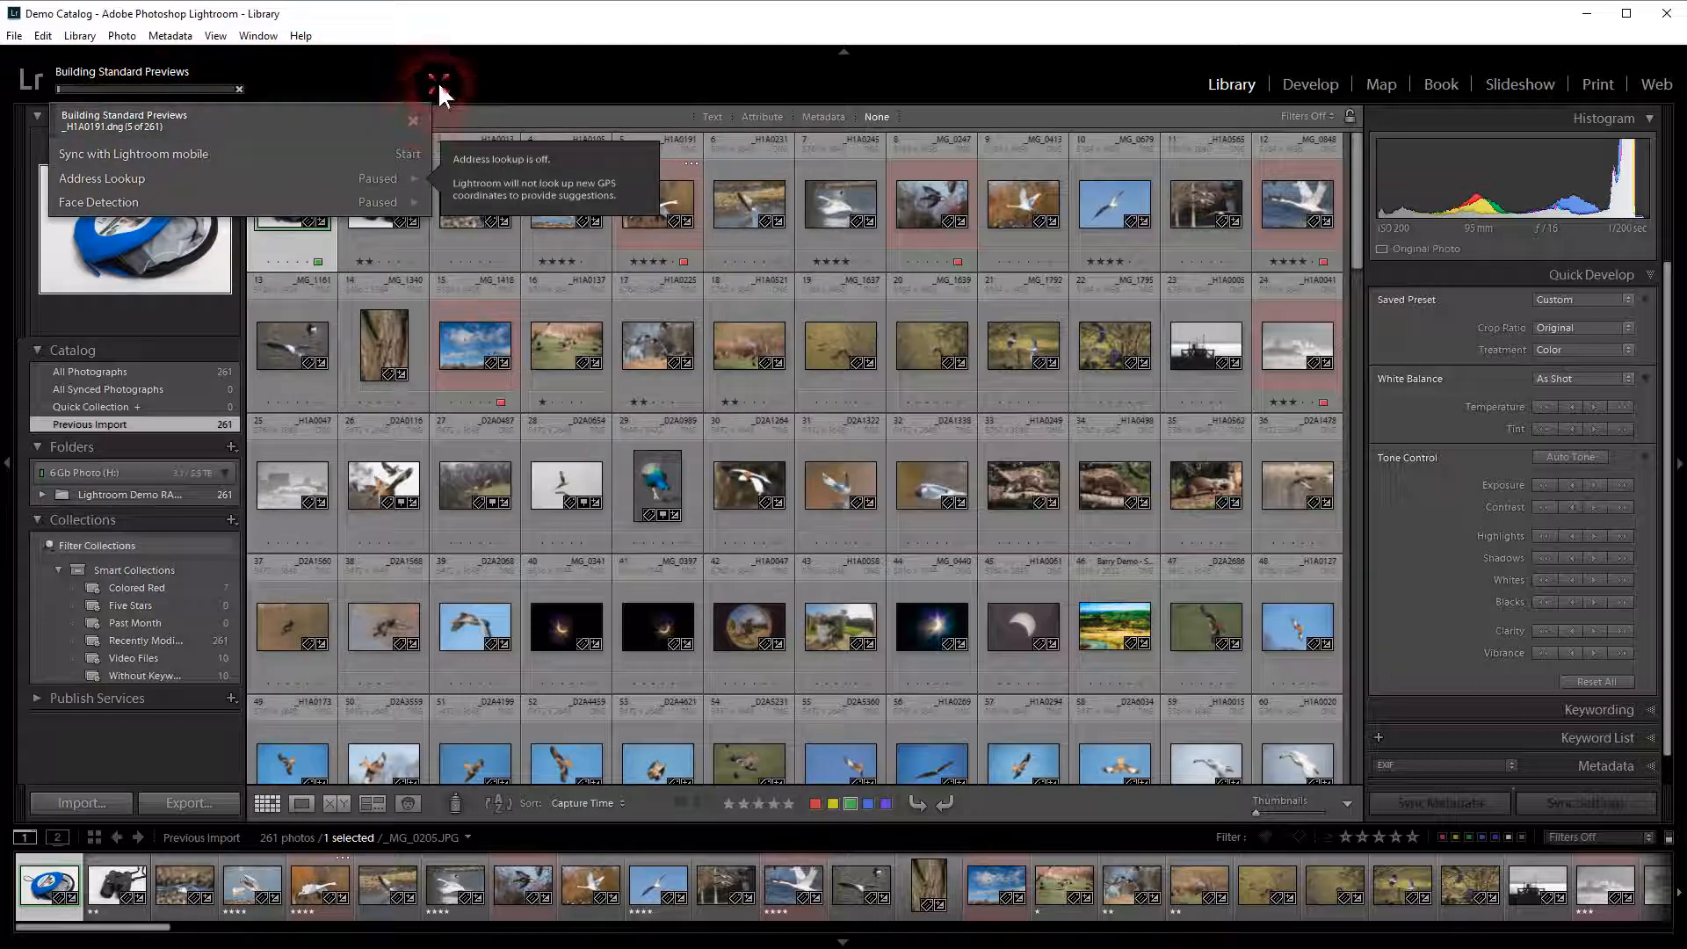
{"action": "left_click", "coordinate": [542, 154]}
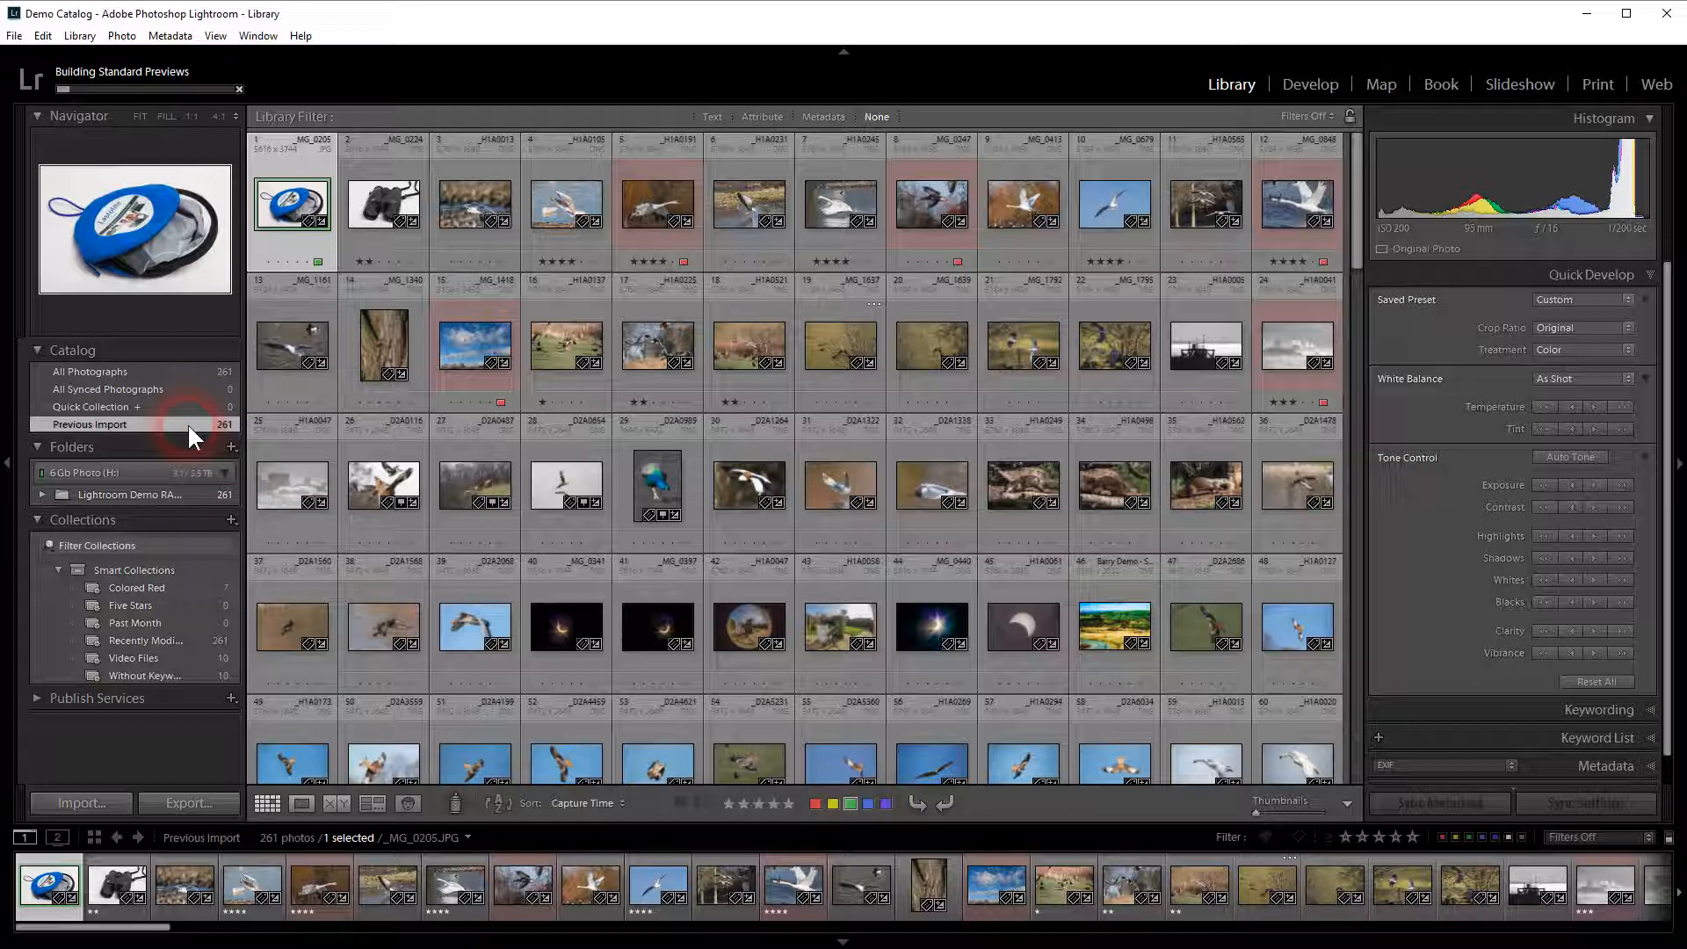
- Expand the imported Lightroom Demo RAW Files folder and view the photos in 5D Mk2 and its first three subfolders
{"action": "left_click", "coordinate": [44, 495]}
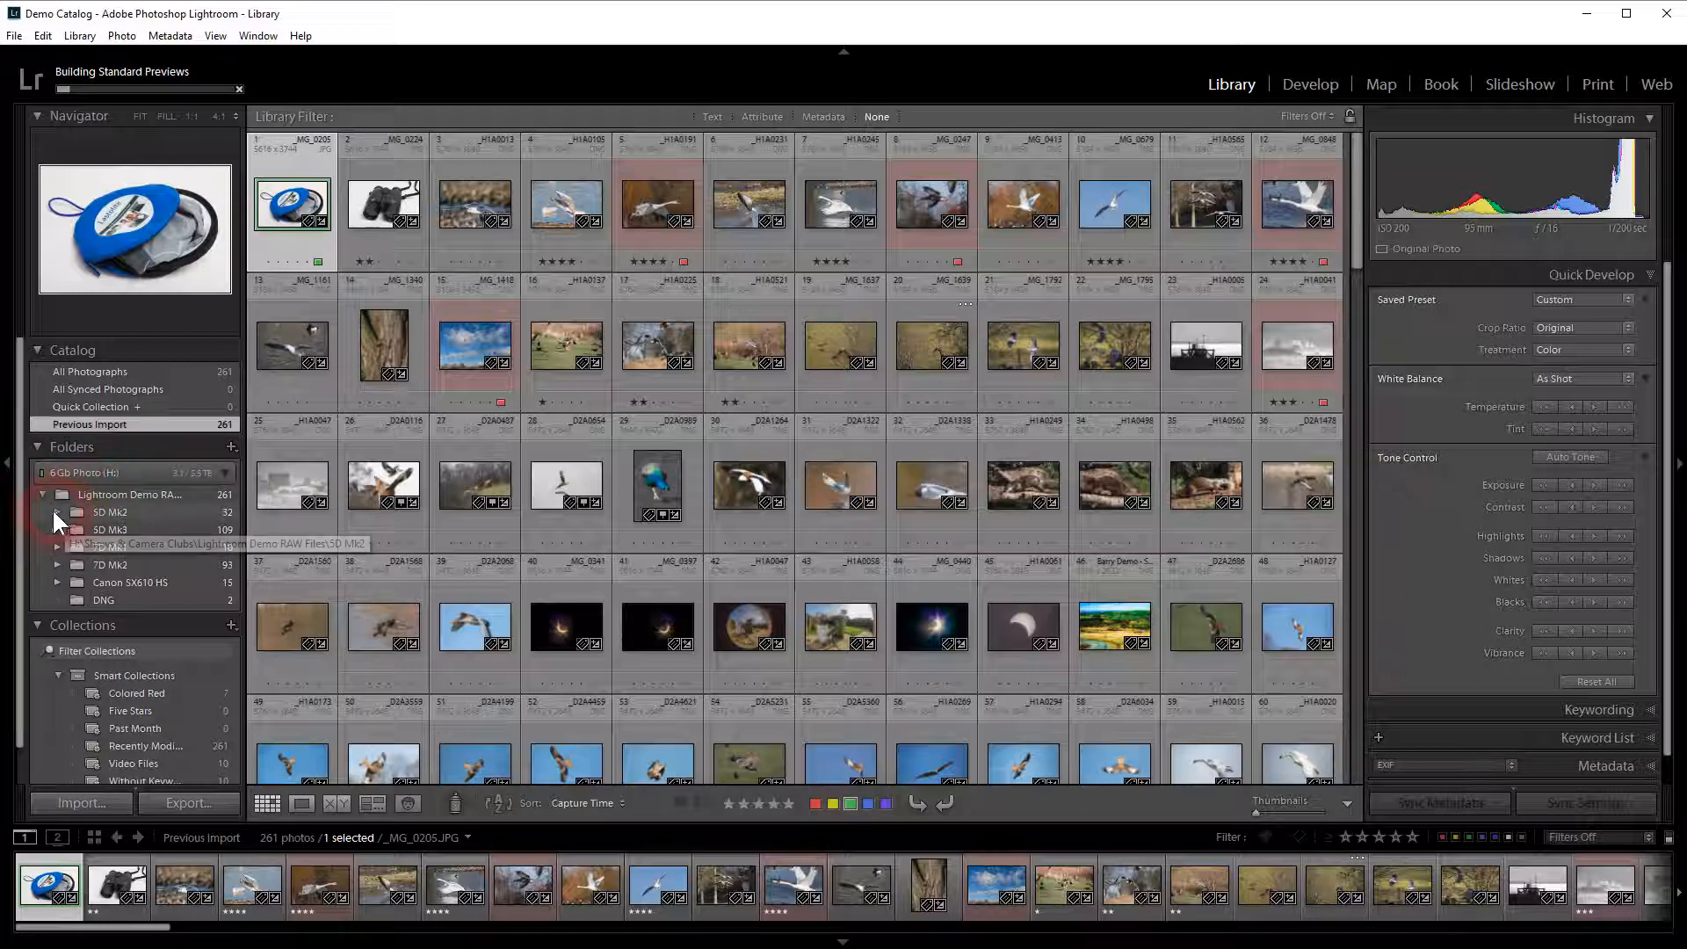
{"action": "left_click", "coordinate": [56, 512]}
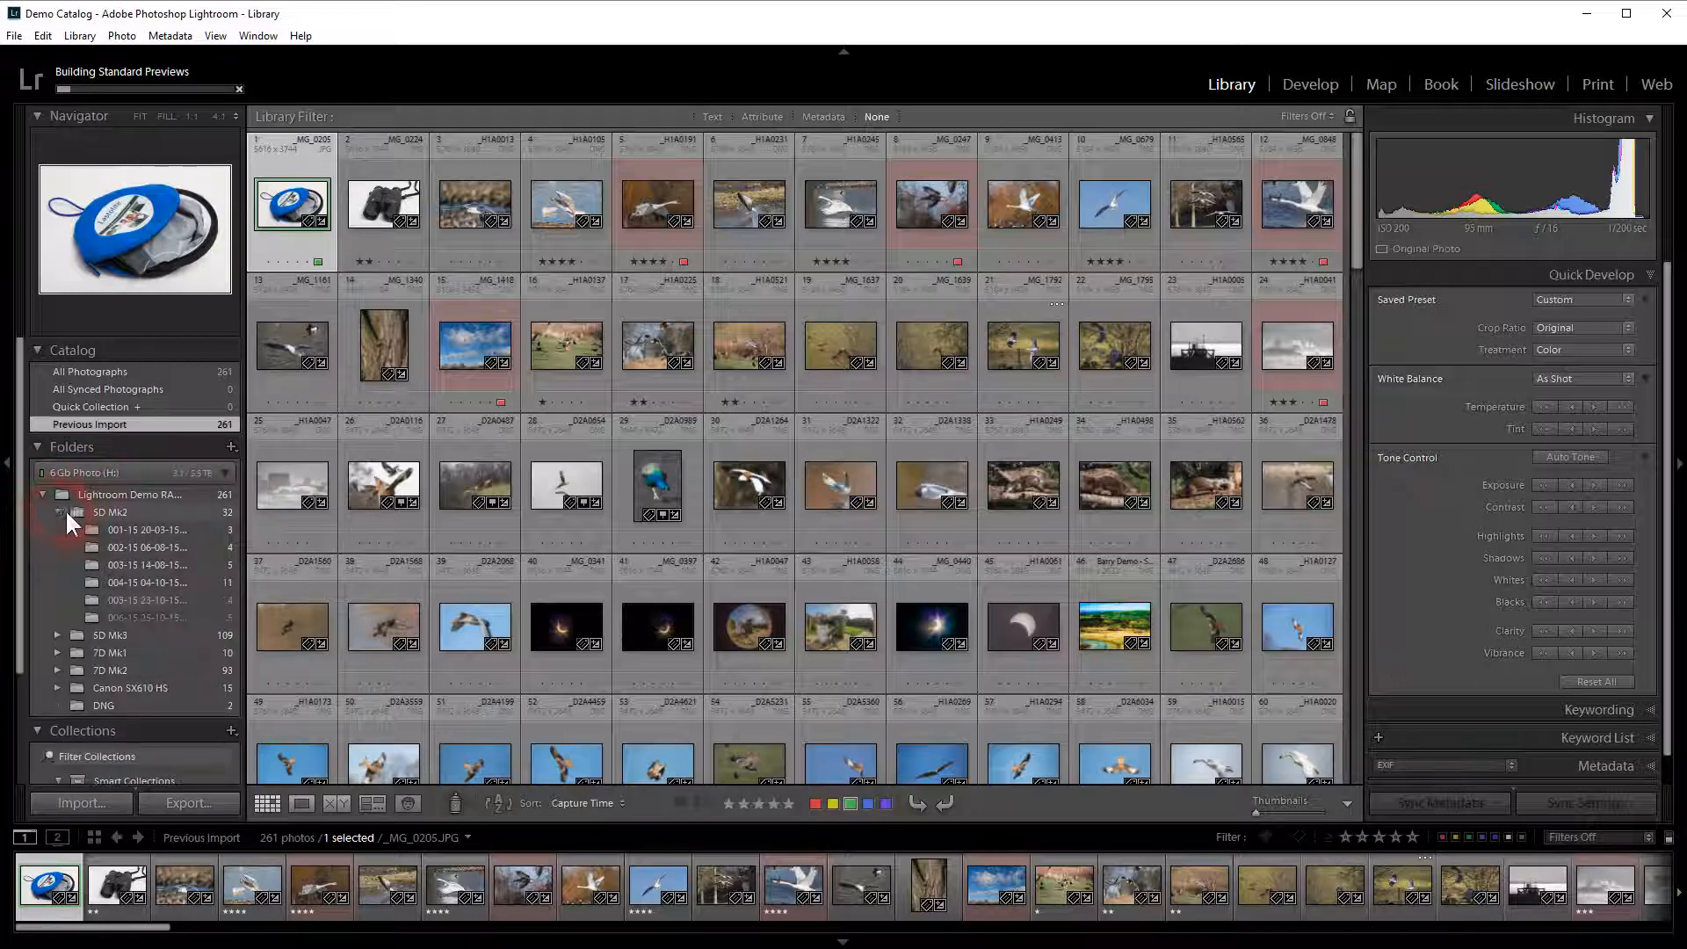
{"action": "left_click", "coordinate": [107, 529]}
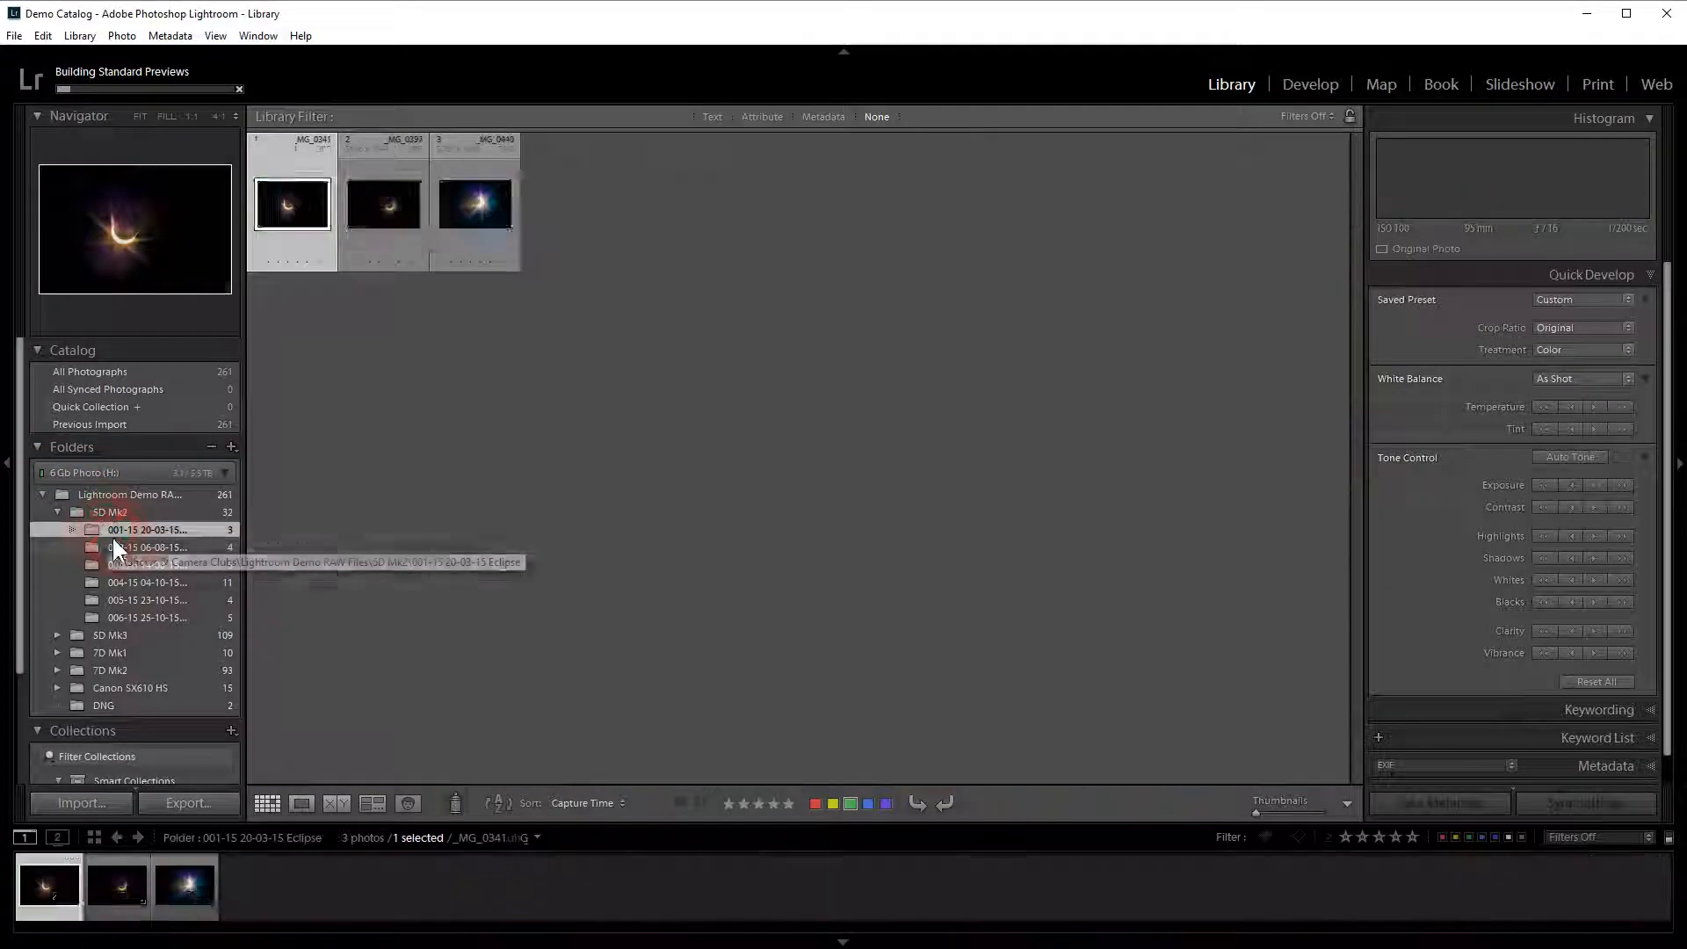
{"action": "left_click", "coordinate": [137, 545]}
{"action": "left_click", "coordinate": [157, 566]}
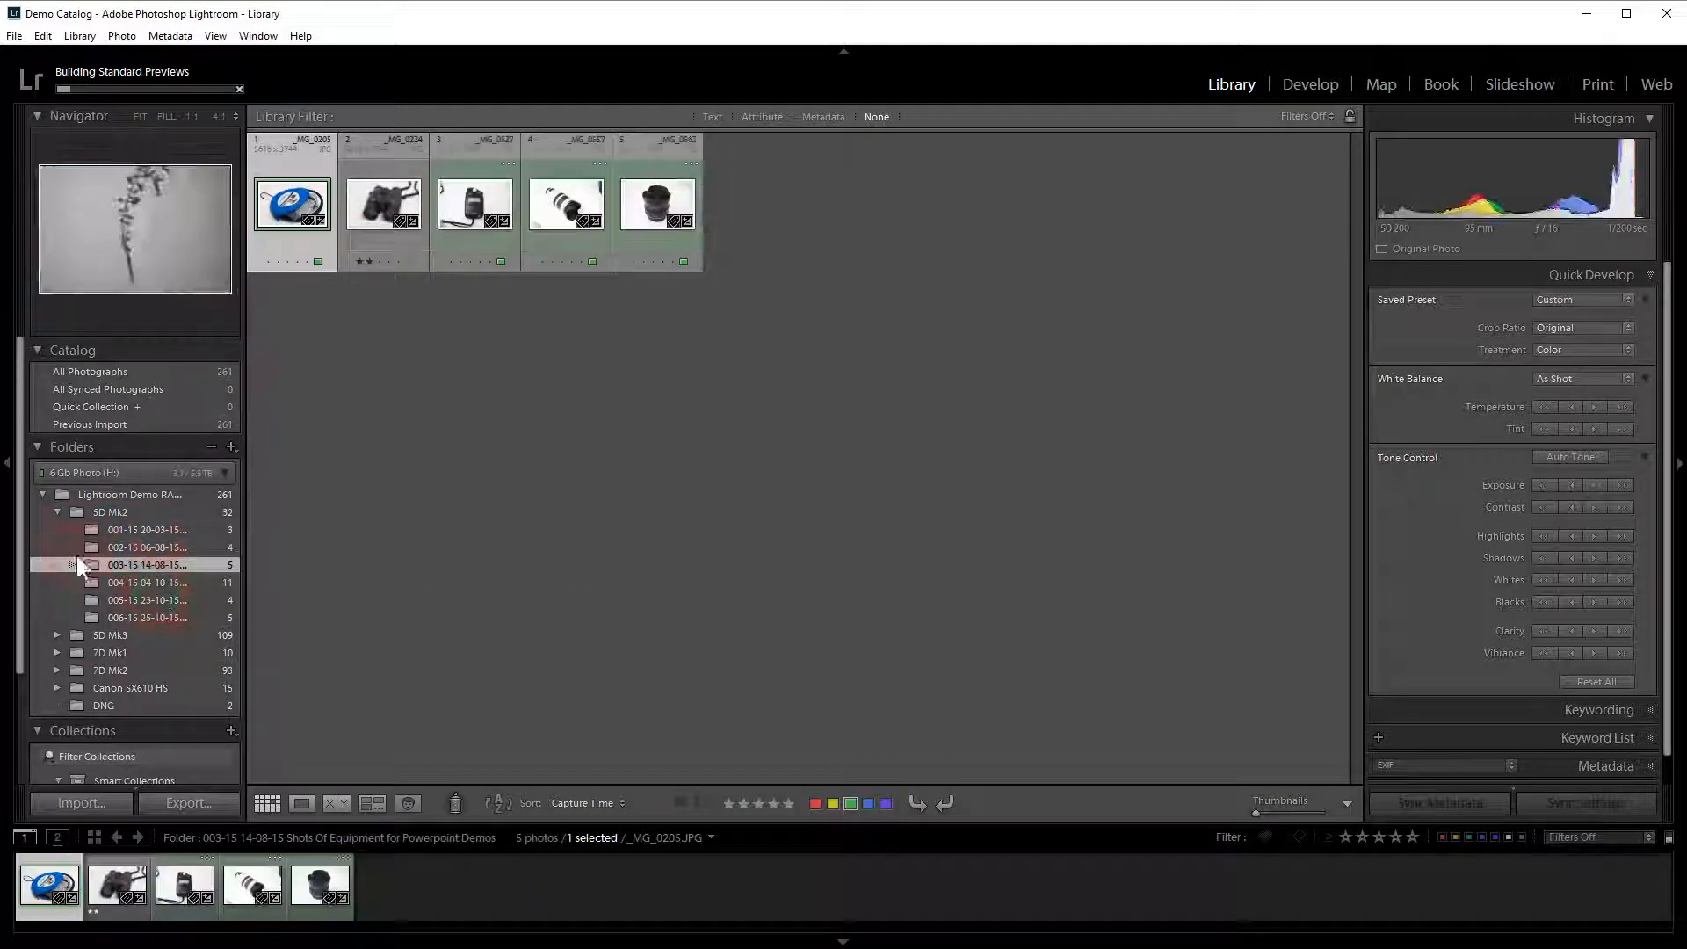
{"action": "left_click", "coordinate": [55, 510]}
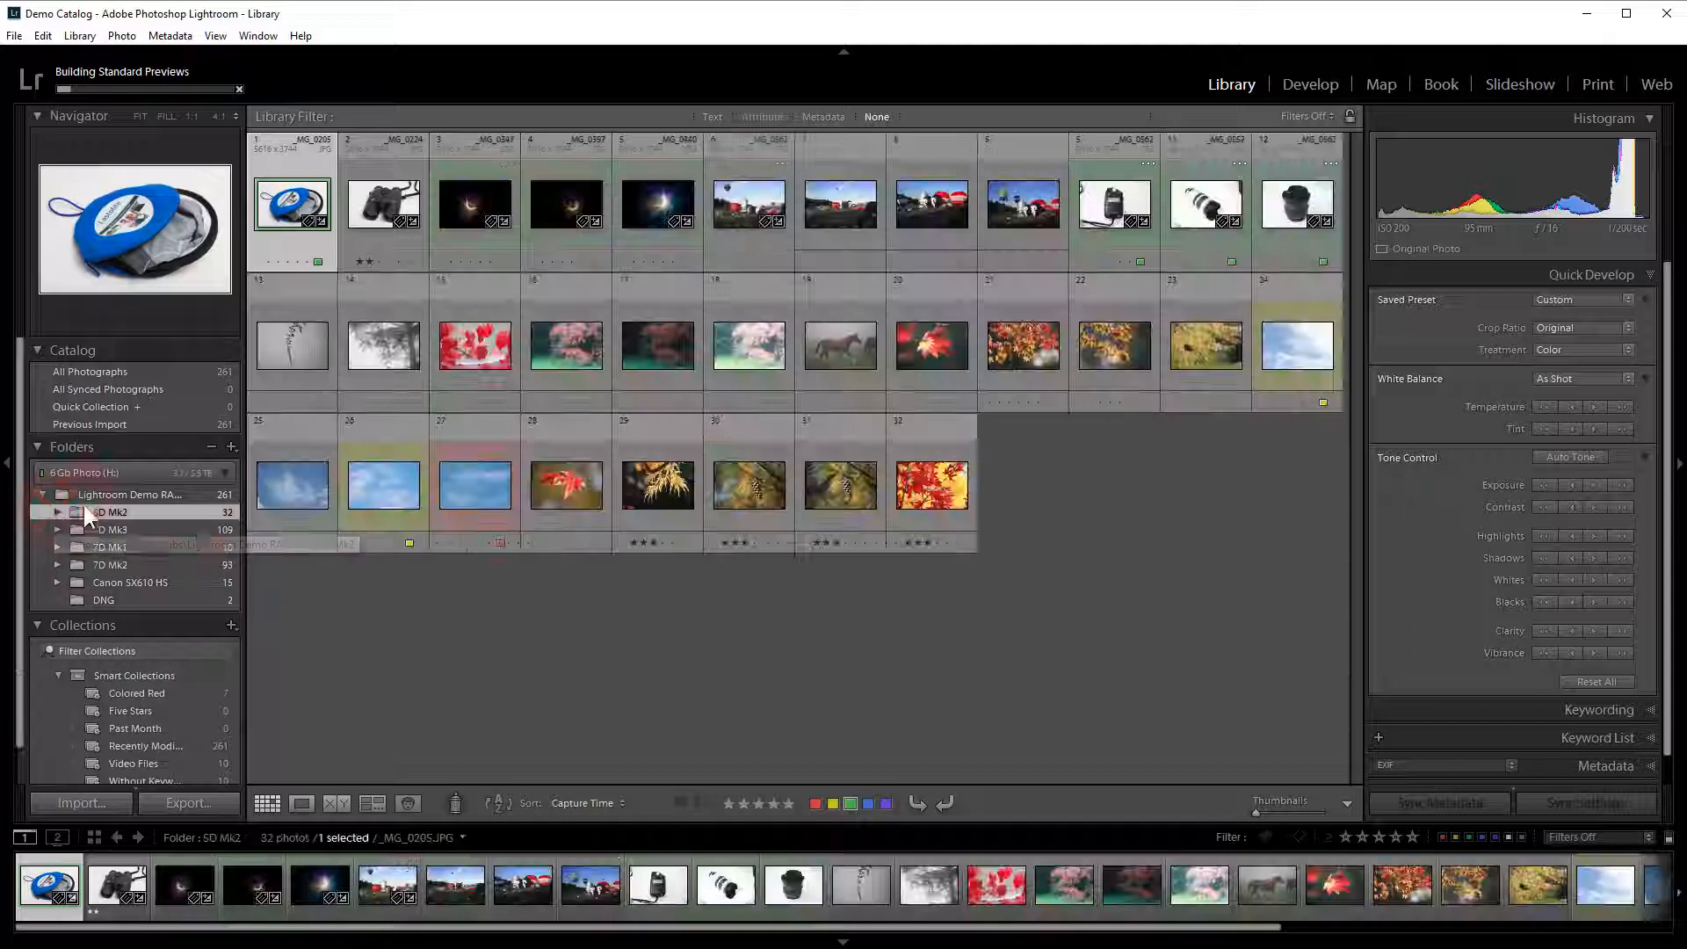